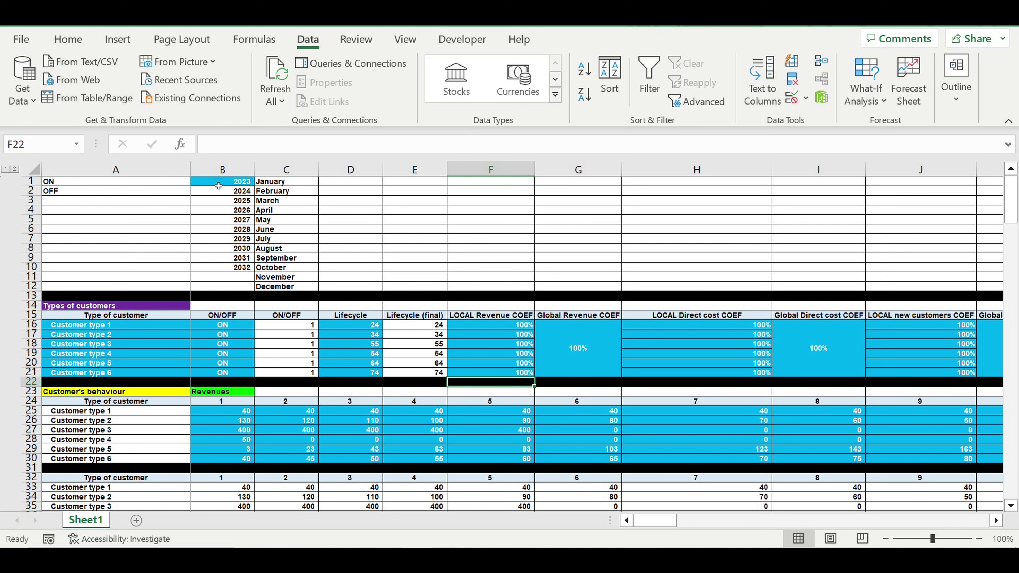
Review the customer type names, ON/OFF toggles, Lifecycle values and revenue coefficients
left_click(216, 182)
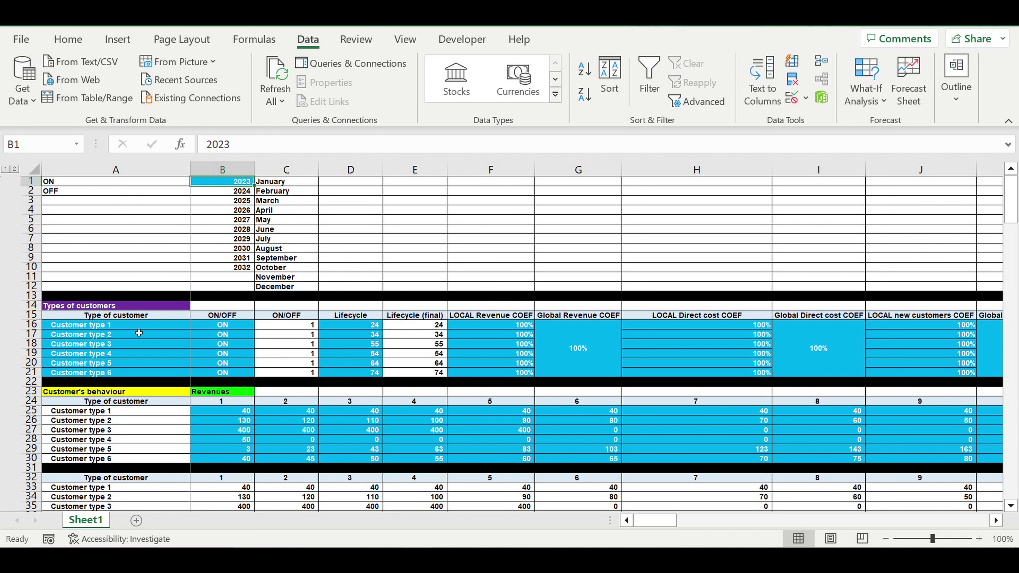
left_click_drag(132, 325, 137, 373)
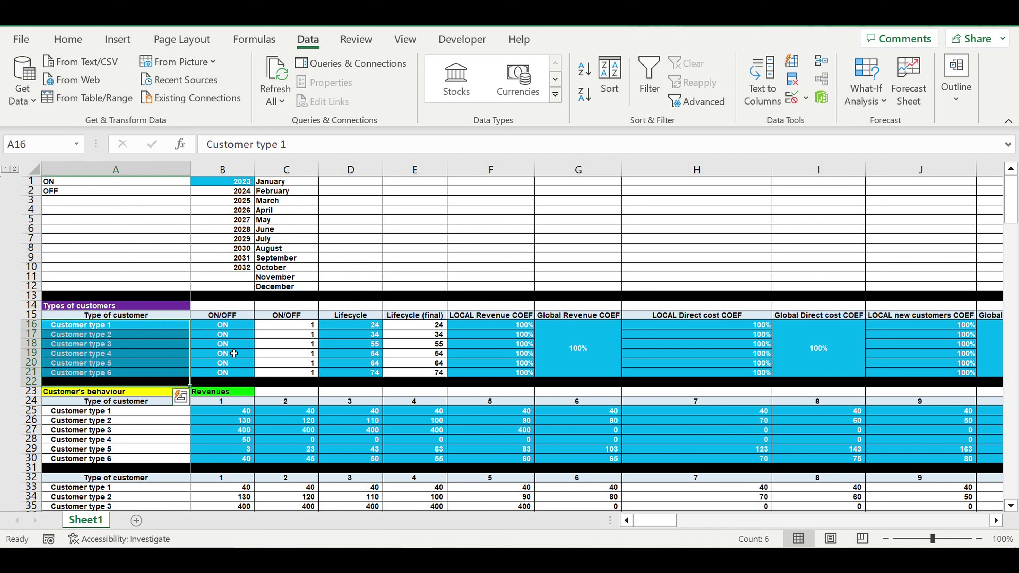
left_click_drag(223, 325, 223, 372)
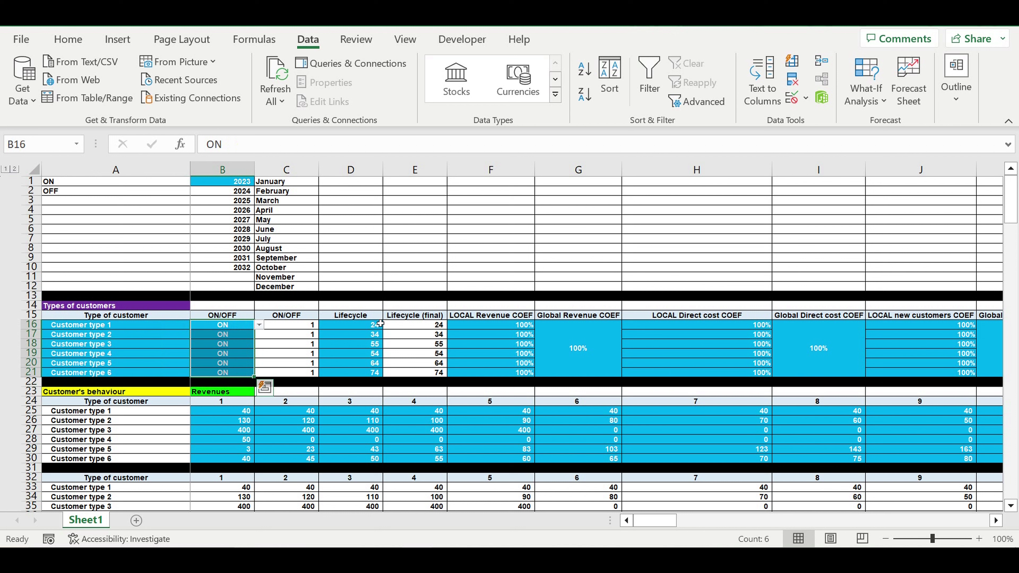
left_click_drag(375, 327, 377, 372)
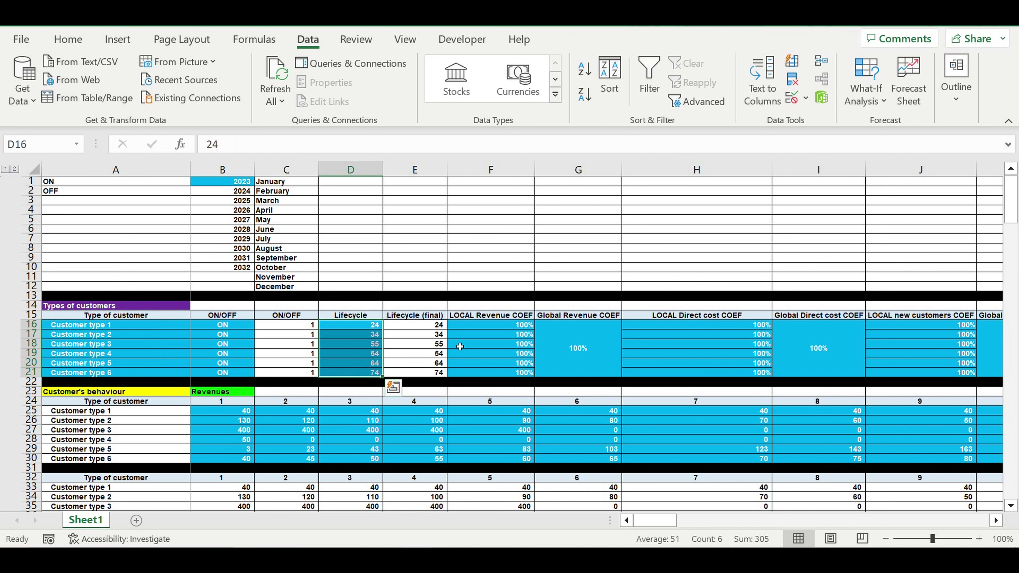
left_click(481, 335)
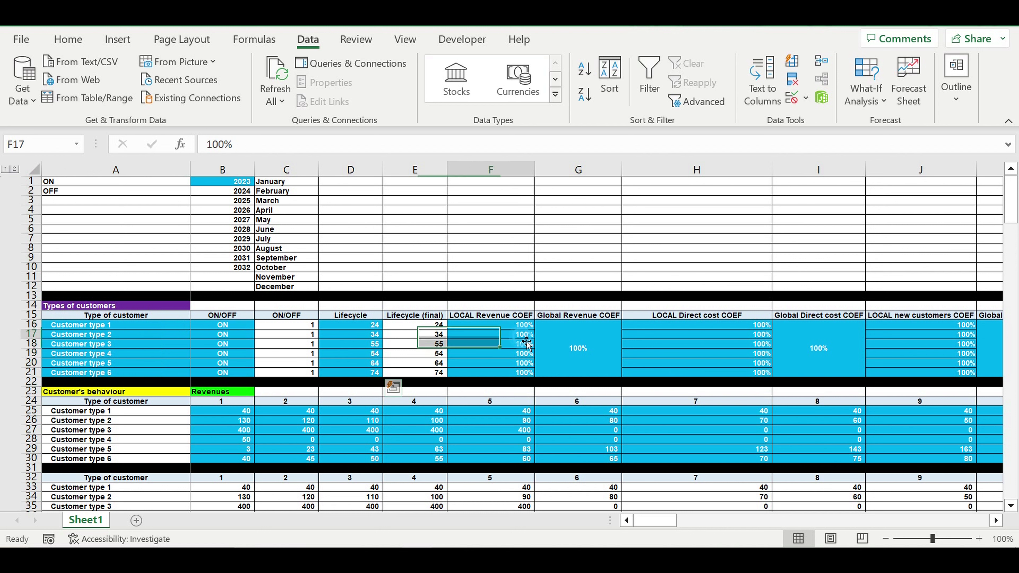
left_click(581, 328)
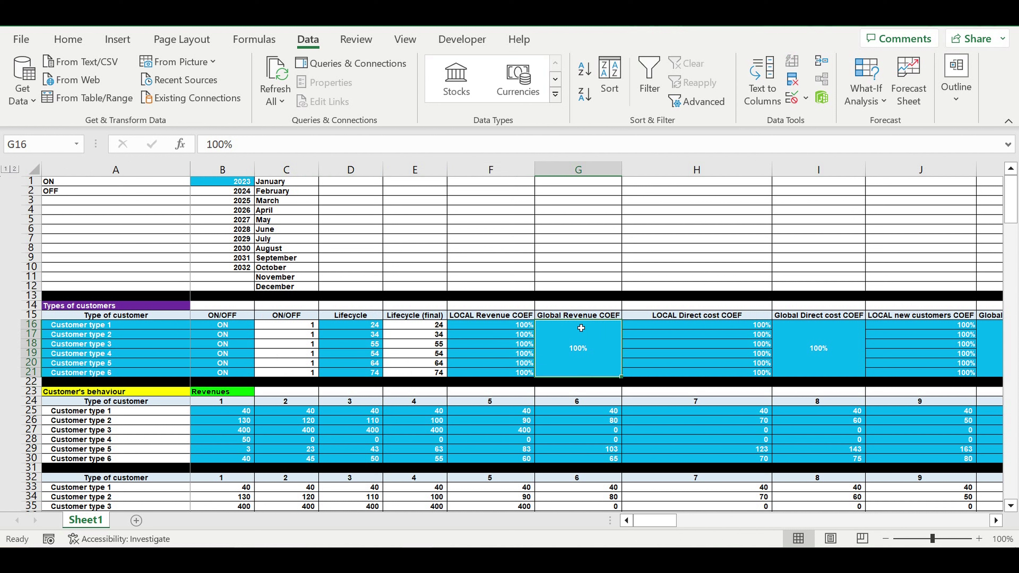
left_click(519, 335)
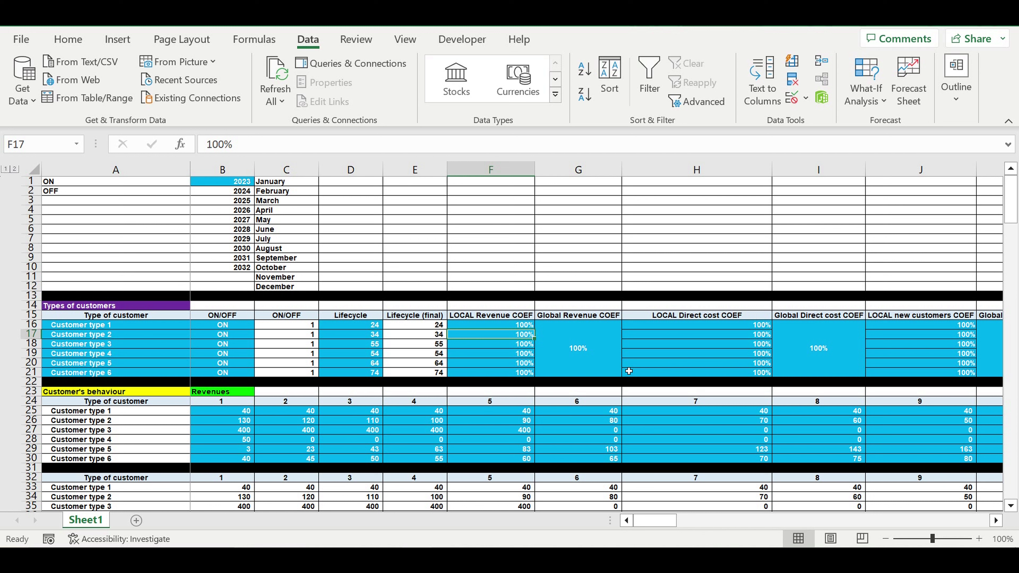
left_click(523, 346)
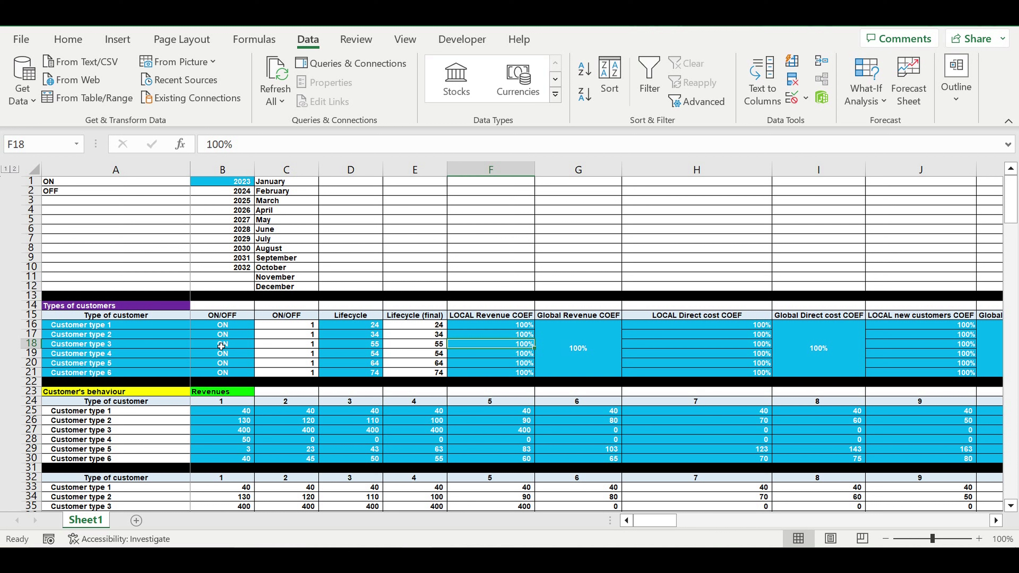
Check the customer type labels and view Customer type 3's ON/OFF choices, leaving it ON
left_click(111, 328)
left_click_drag(112, 328, 121, 375)
left_click(234, 344)
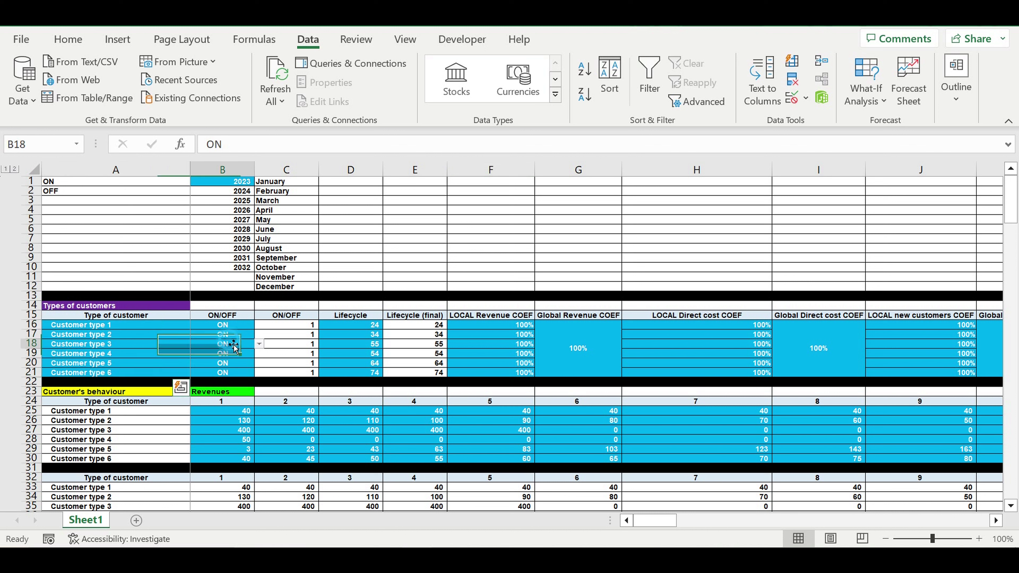
left_click(259, 344)
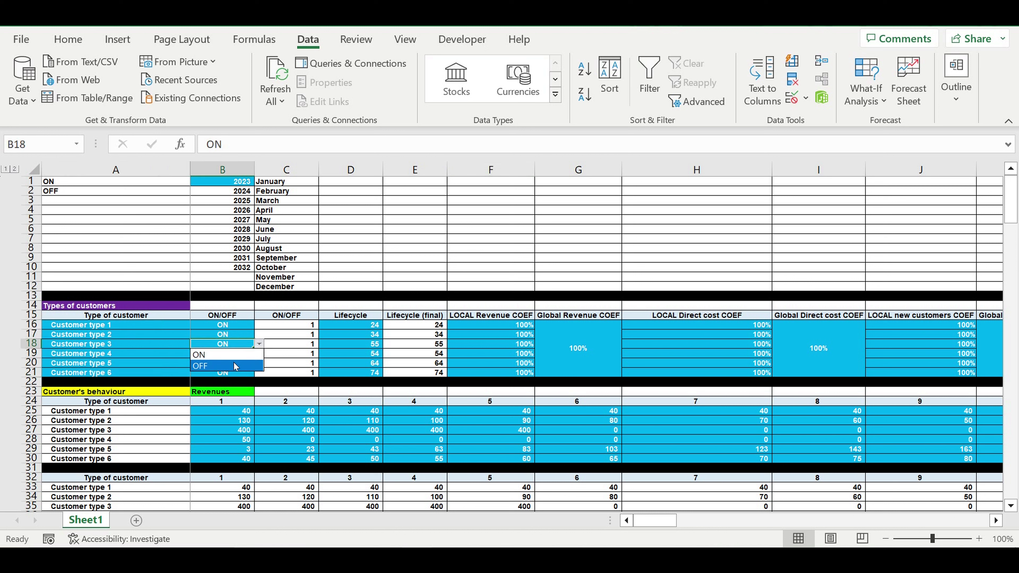
key("Escape")
Review the six Lifecycle values, including 24 for type 1 and 34 for type 2
left_click_drag(367, 326, 368, 375)
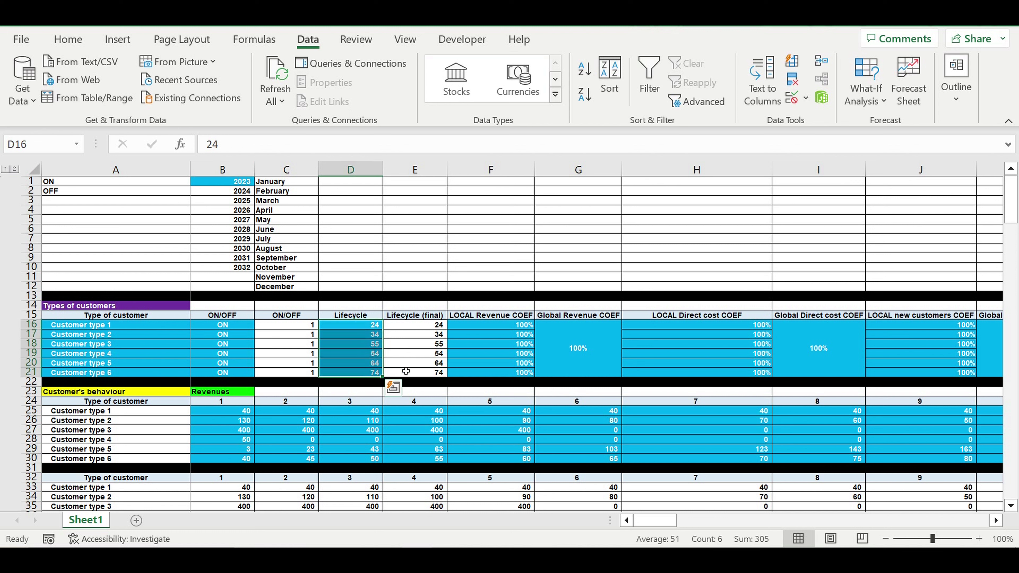
left_click(360, 350)
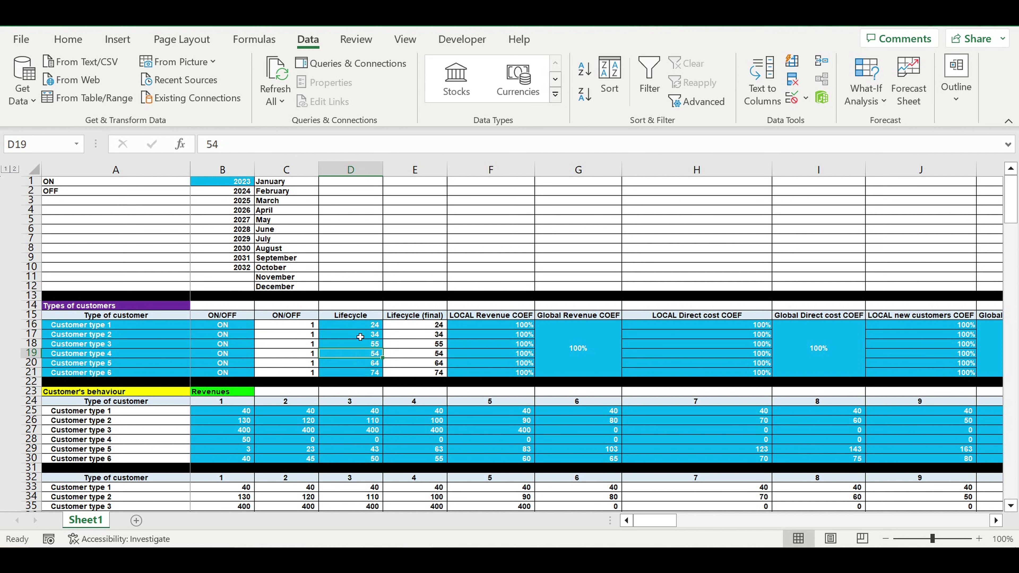
left_click(360, 327)
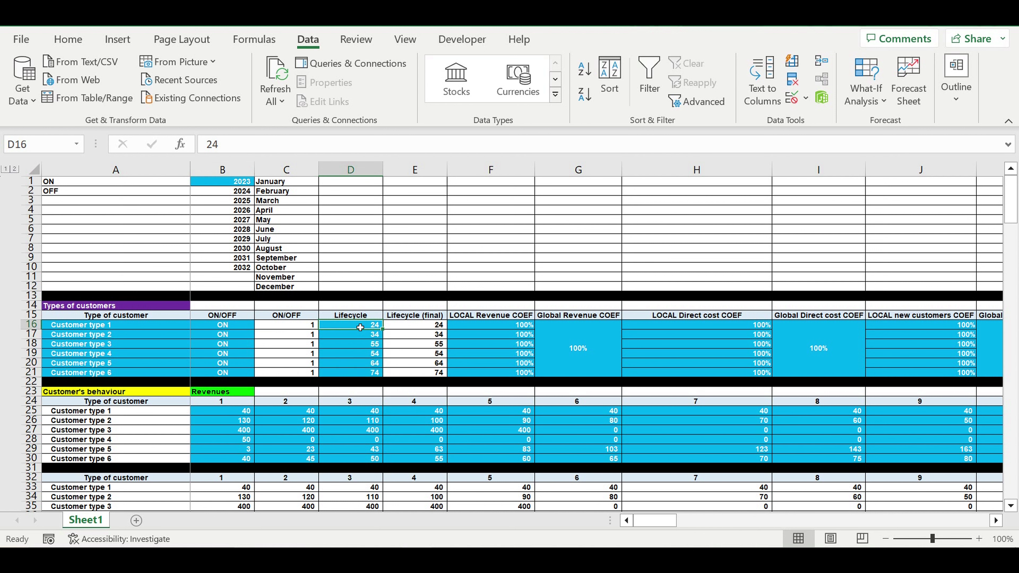
left_click(357, 339)
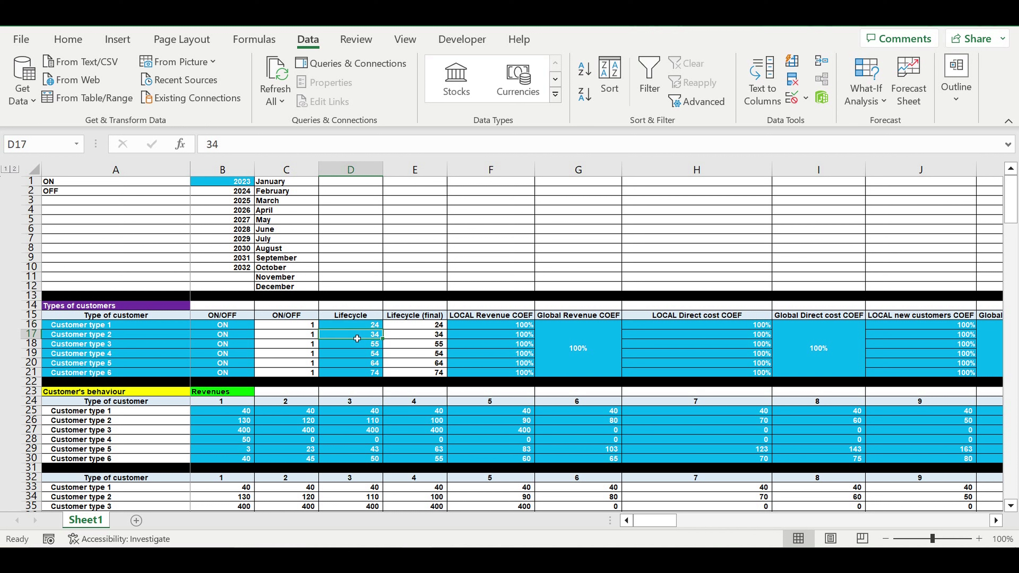
left_click(354, 326)
left_click_drag(357, 340, 361, 373)
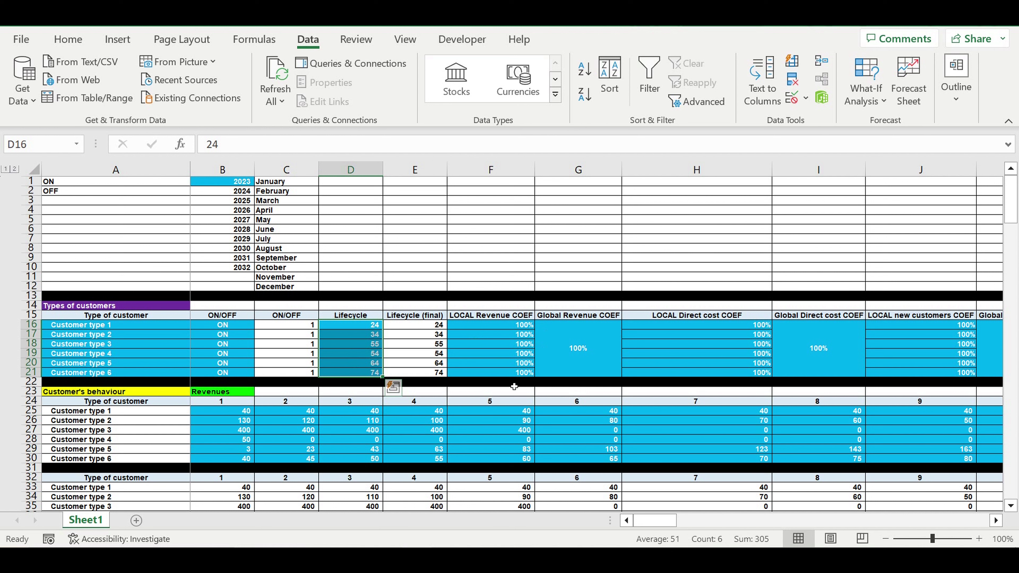
Try a 120% Global Revenue COEF, then restore it to 100%
left_click(557, 337)
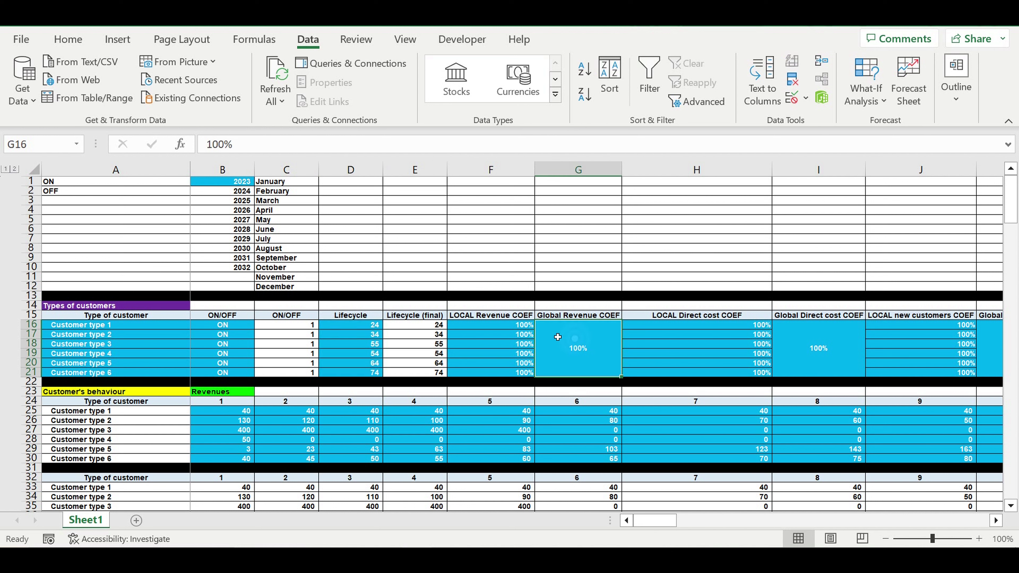
left_click_drag(517, 327, 513, 377)
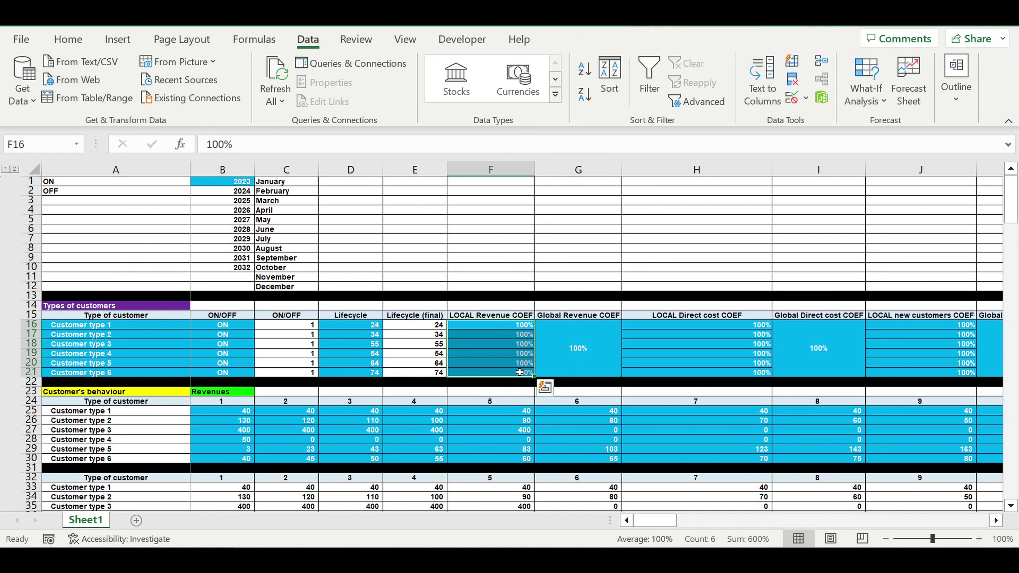
left_click(583, 360)
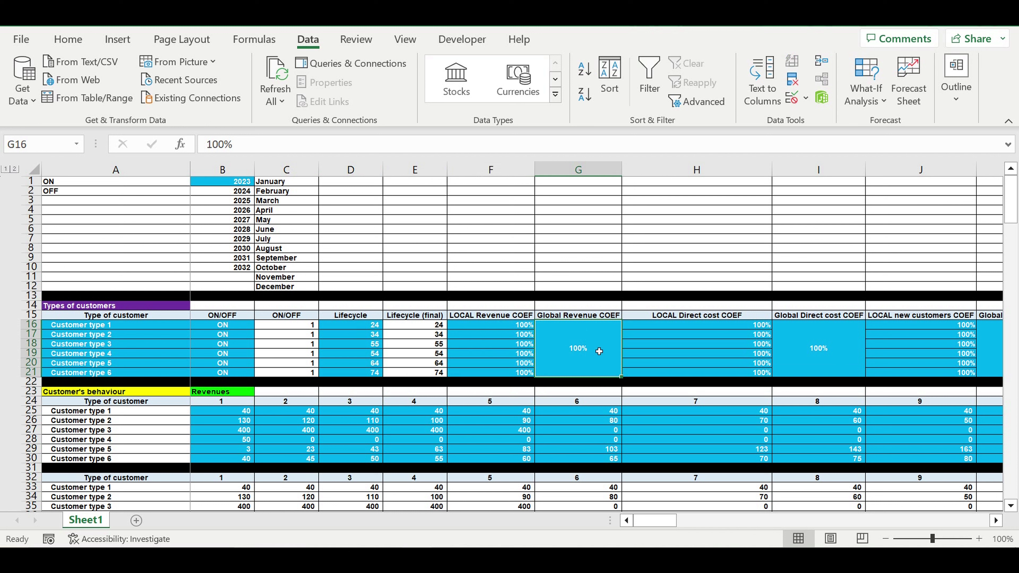
type("12")
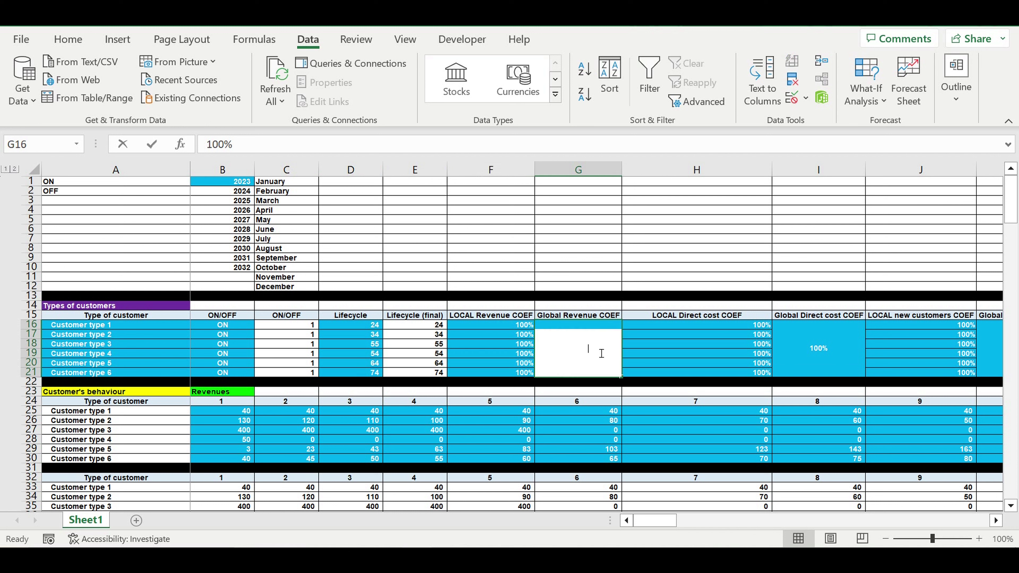
type("0")
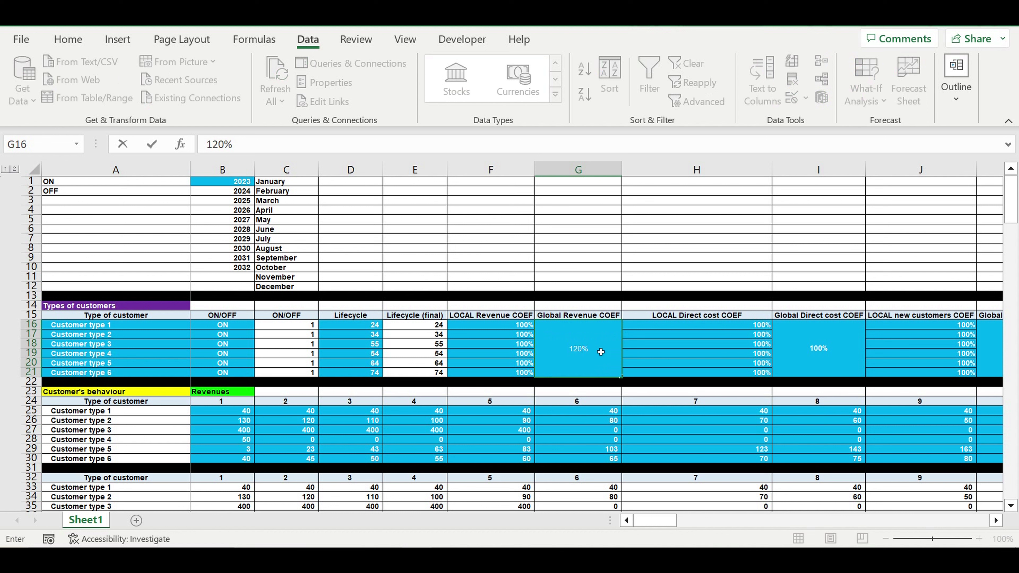
key("Return")
left_click(600, 351)
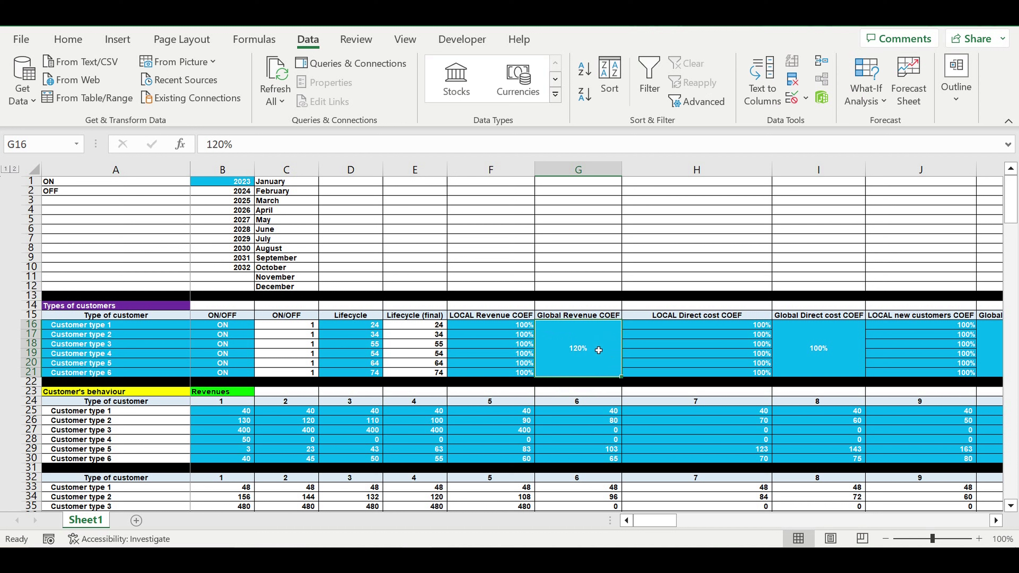
type("100")
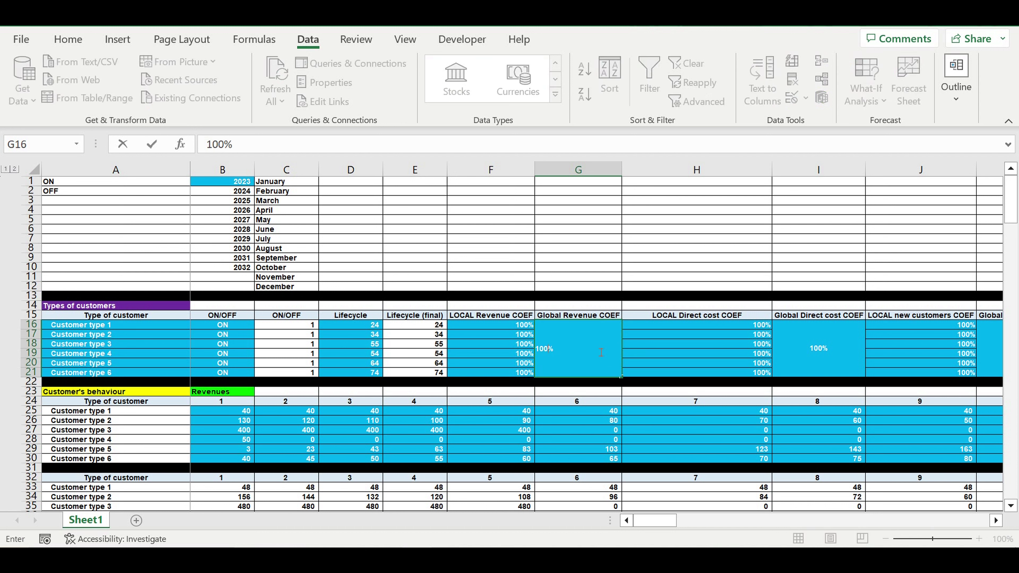
key("Return")
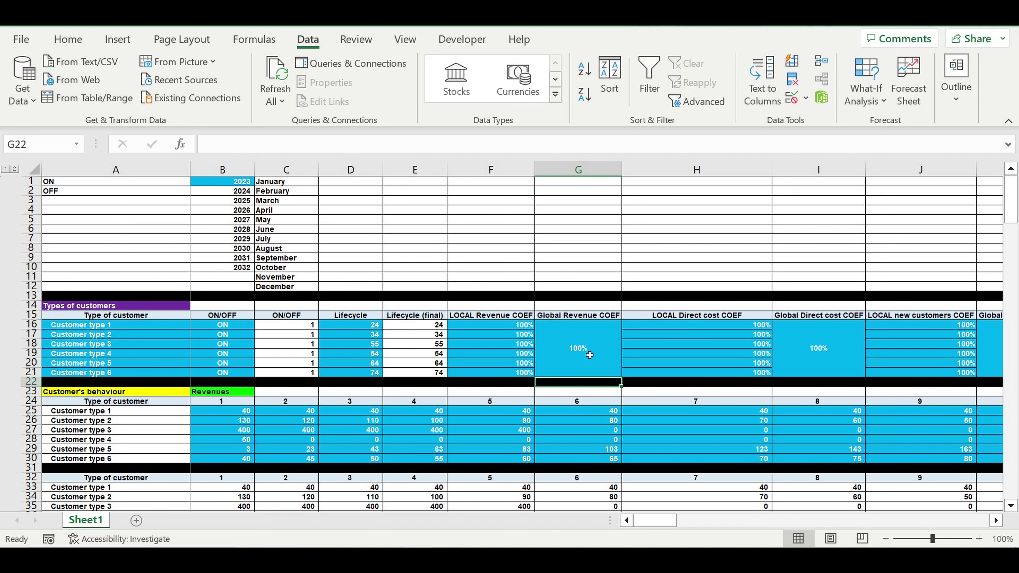
Set Customer type 3's LOCAL Revenue COEF to 120%
left_click(512, 347)
type("120")
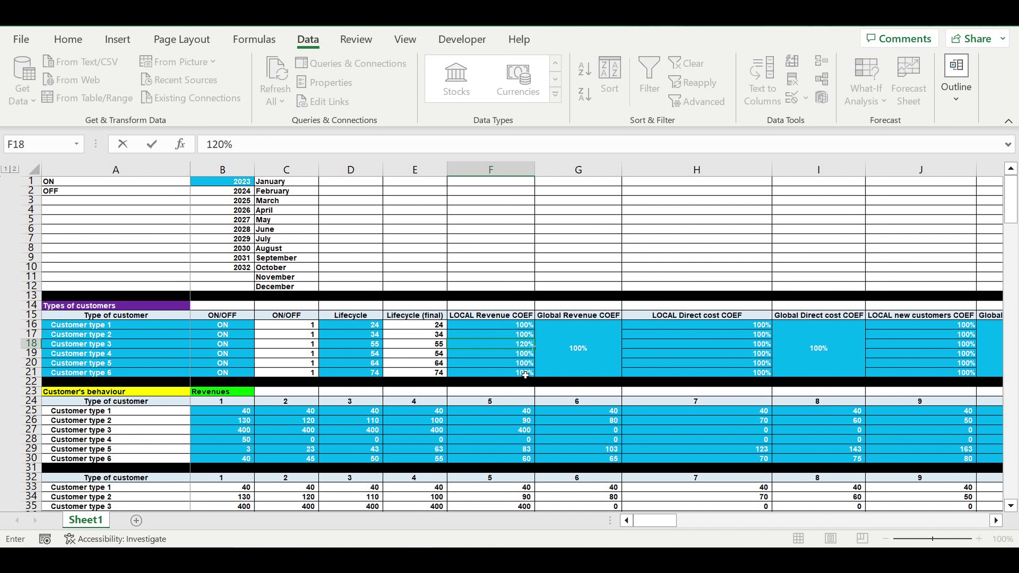
key("Return")
left_click(506, 347)
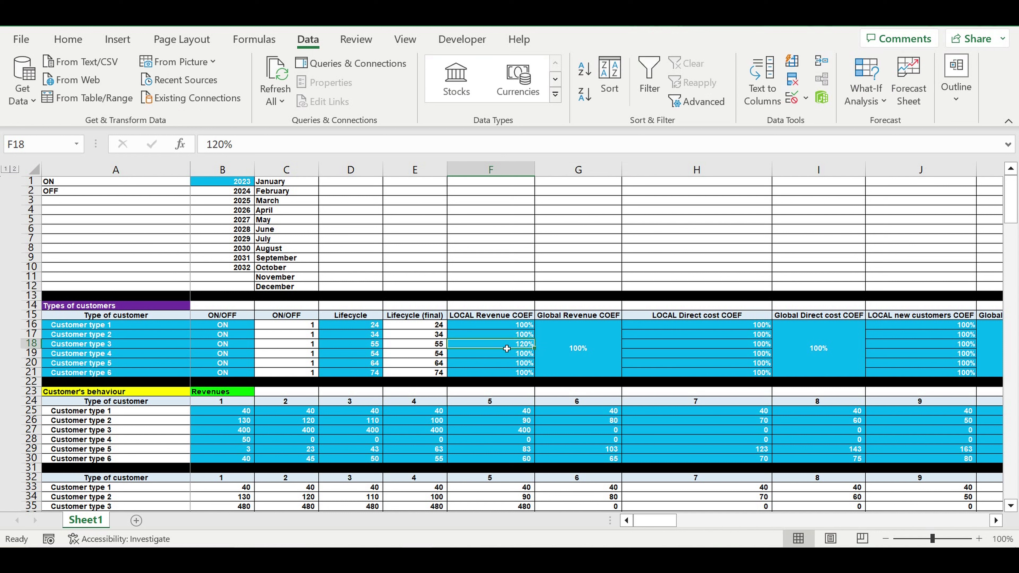
Try 80% for Customer type 5's LOCAL Revenue COEF, then set it back to 100%
left_click(509, 366)
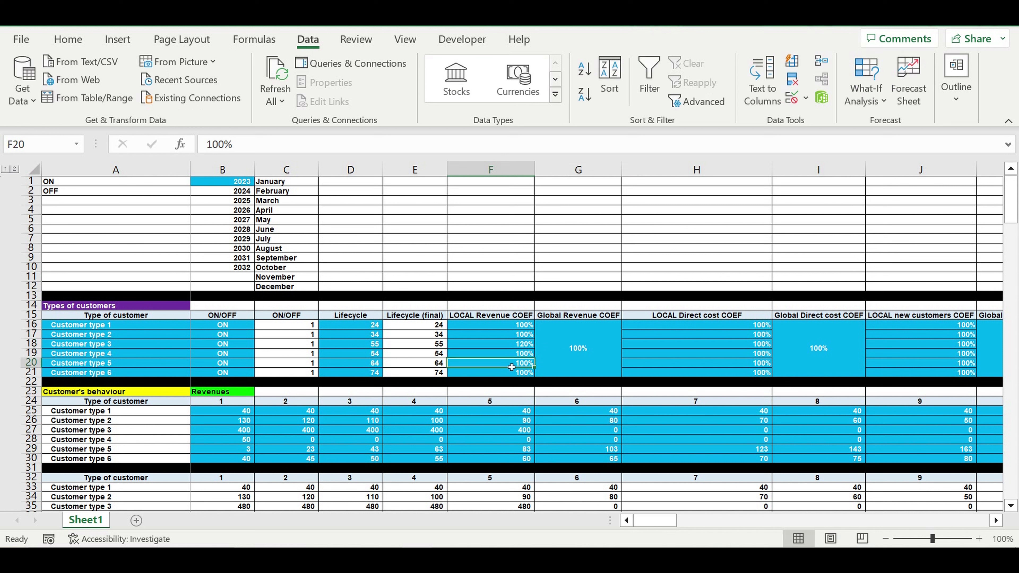
type("80")
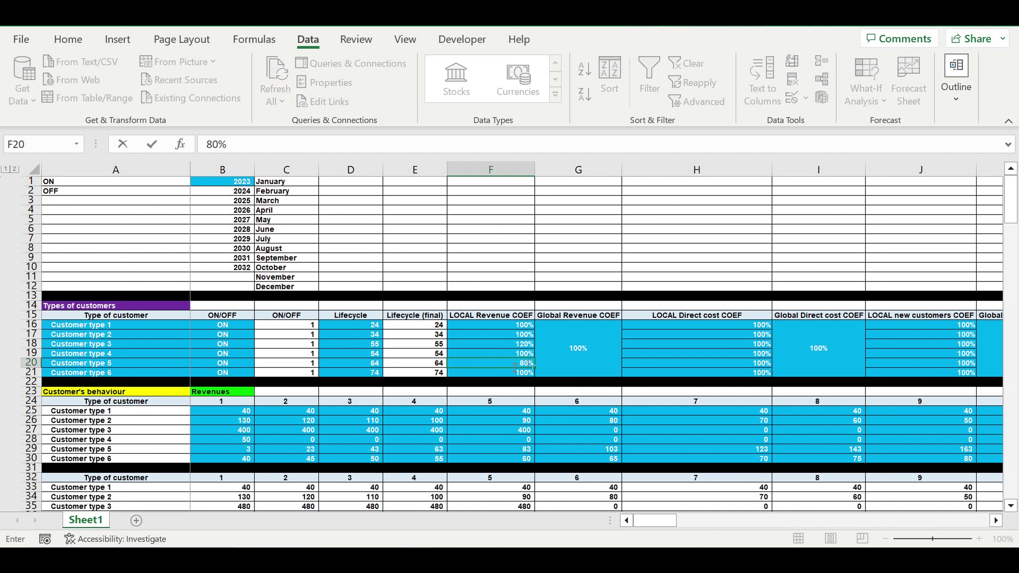
key("Return")
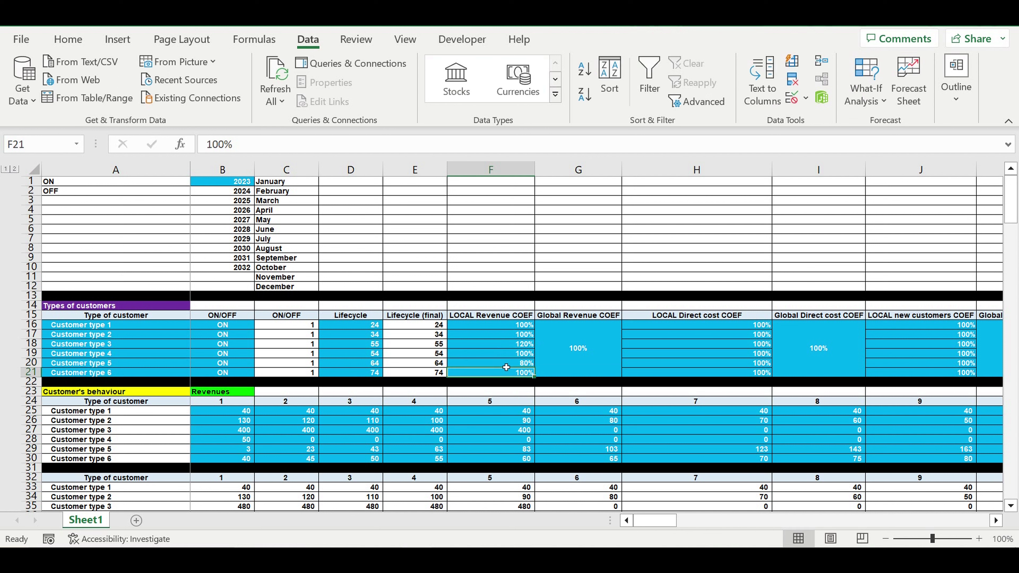
left_click(510, 367)
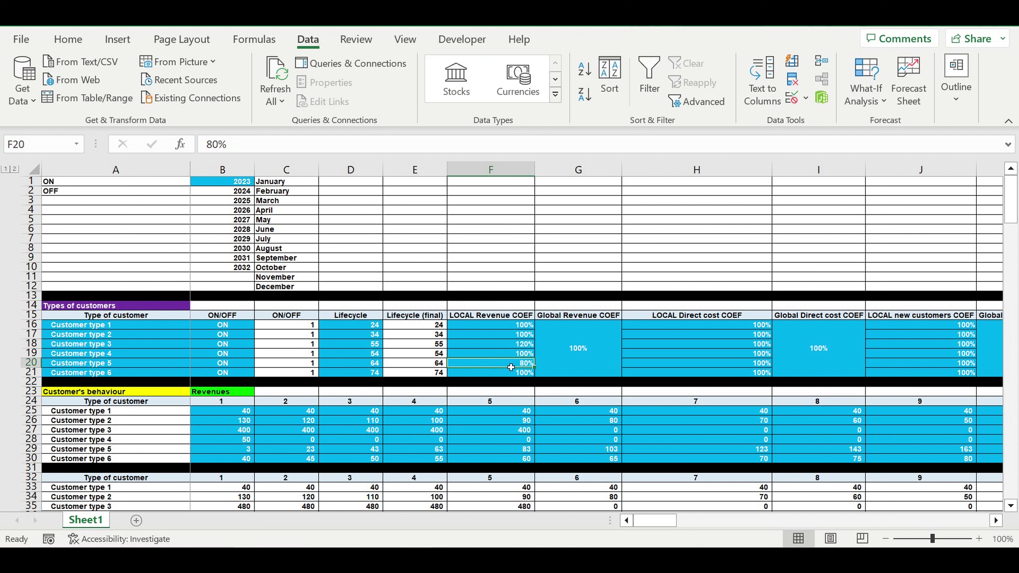
type("100")
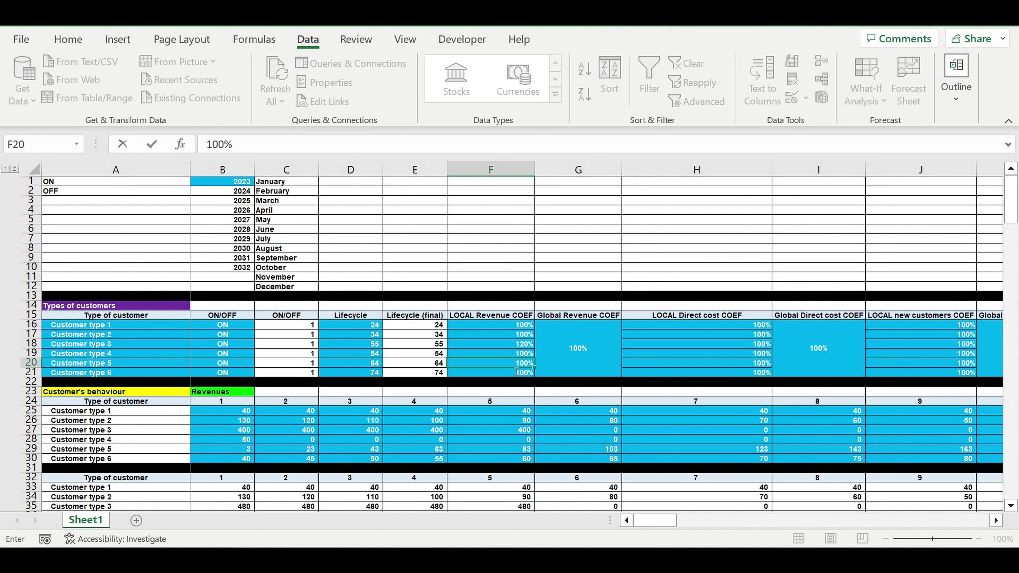
key("Return")
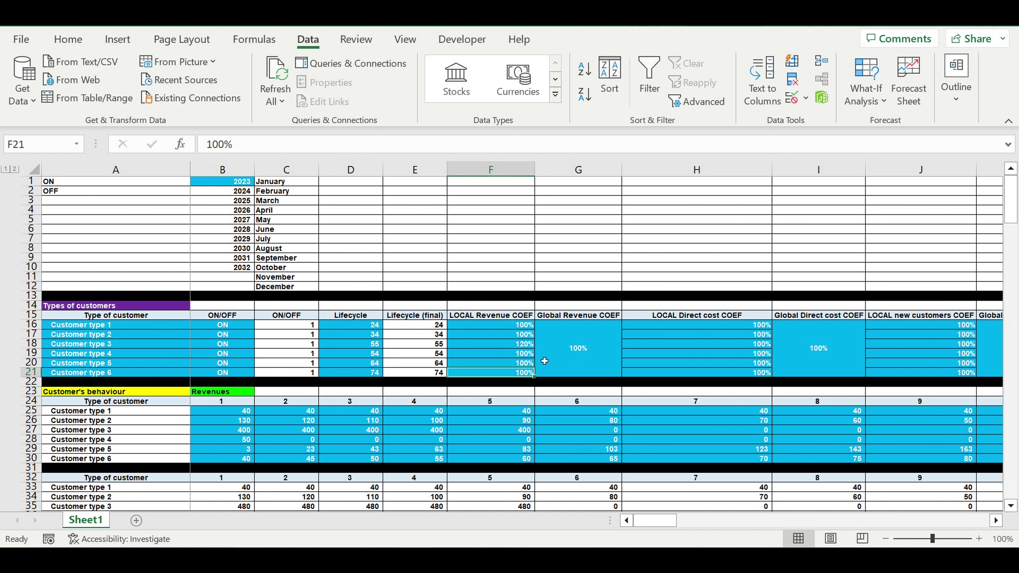
left_click(572, 346)
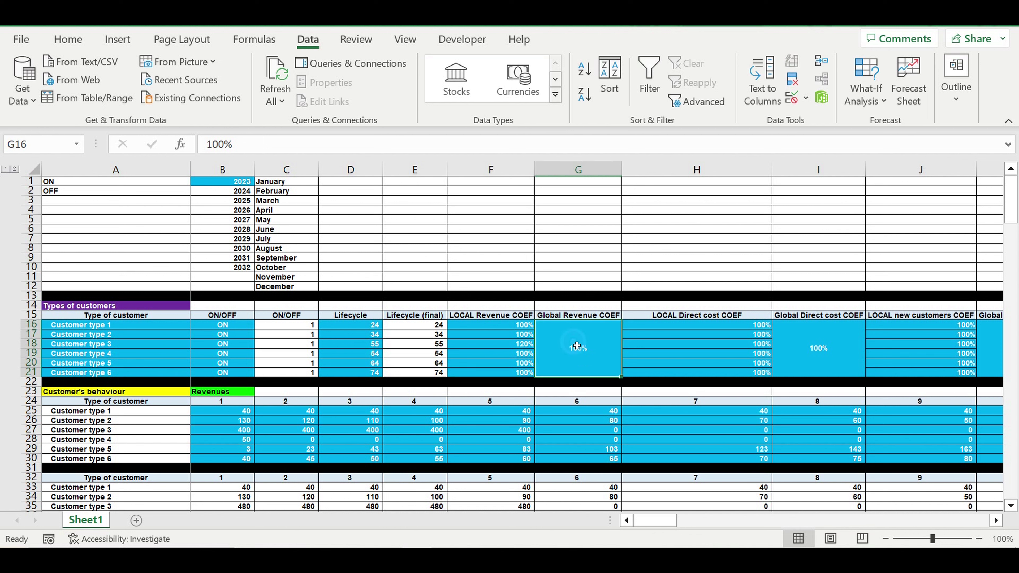
left_click(595, 352)
left_click_drag(507, 325, 499, 375)
left_click(572, 347)
left_click(835, 342)
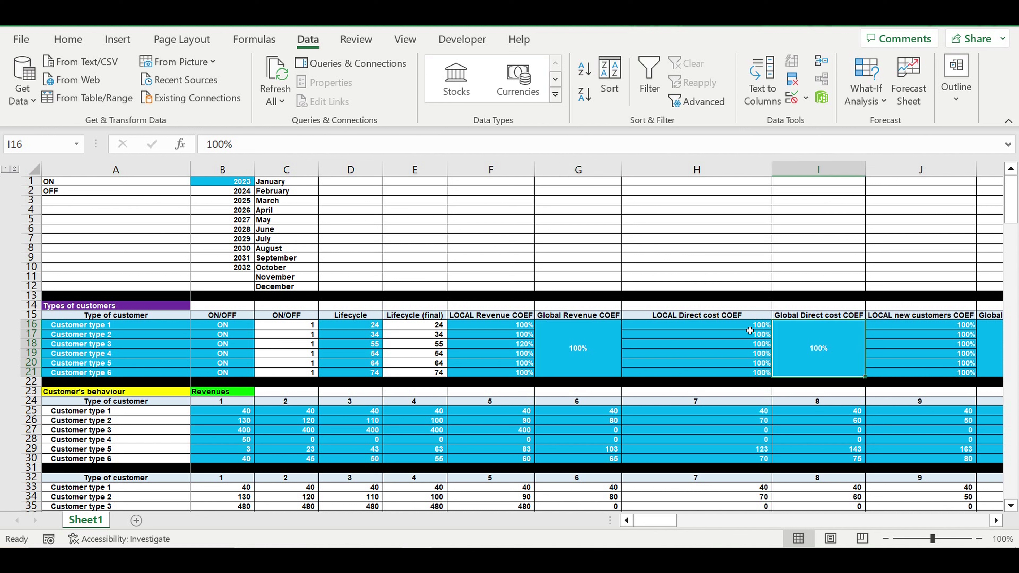
left_click_drag(745, 327, 743, 374)
left_click_drag(664, 527, 694, 527)
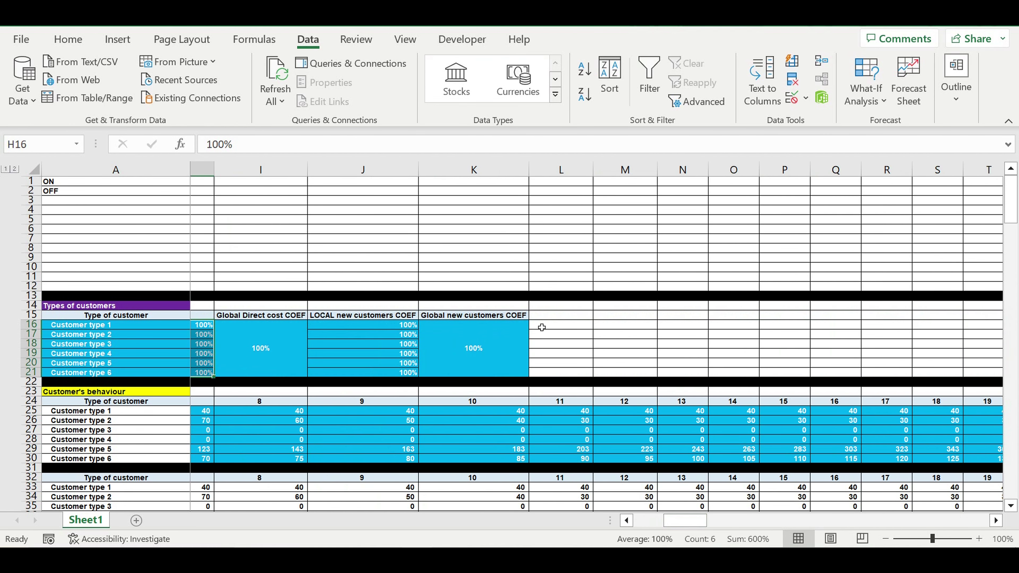
left_click(466, 345)
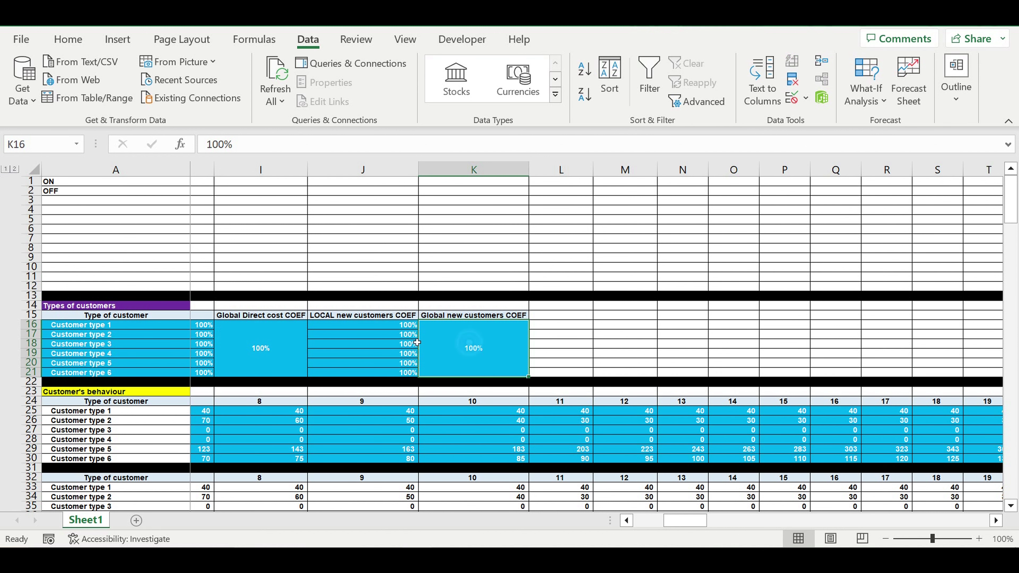
left_click_drag(401, 328, 402, 373)
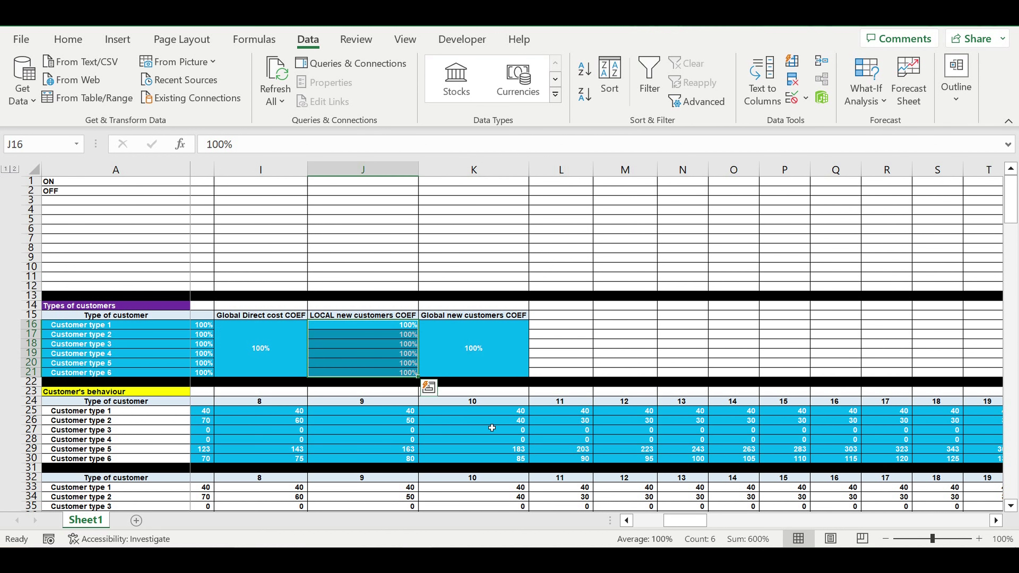
left_click_drag(679, 521, 628, 526)
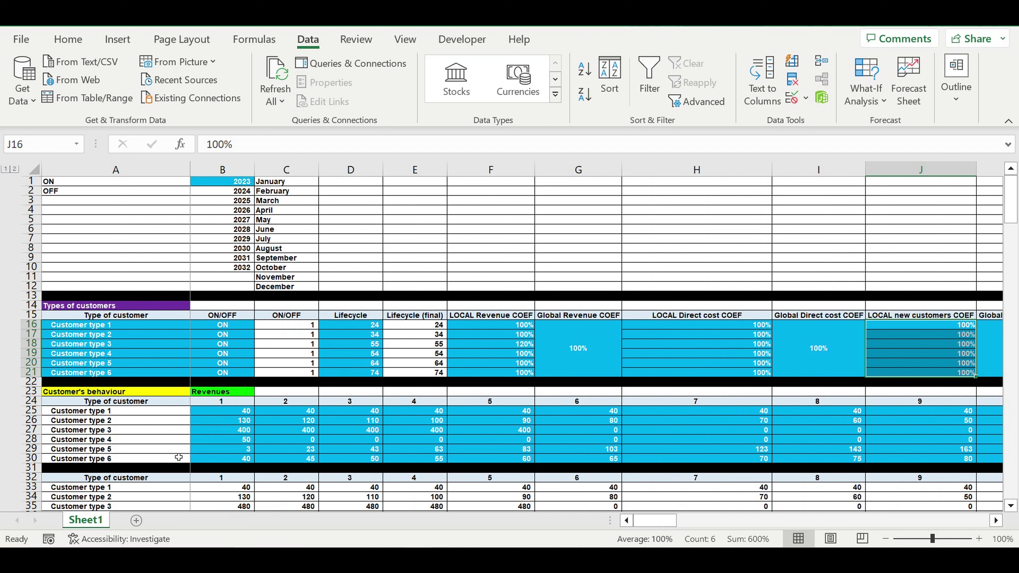
left_click(226, 394)
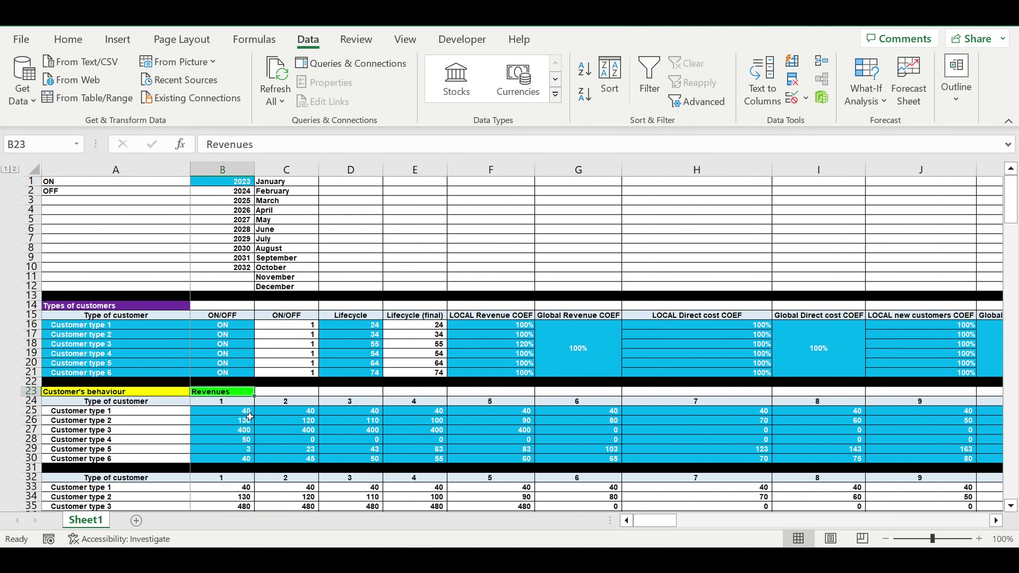
Inspect the Revenues table's month numbers, D29 formula and early revenues per customer type
left_click_drag(221, 402, 930, 401)
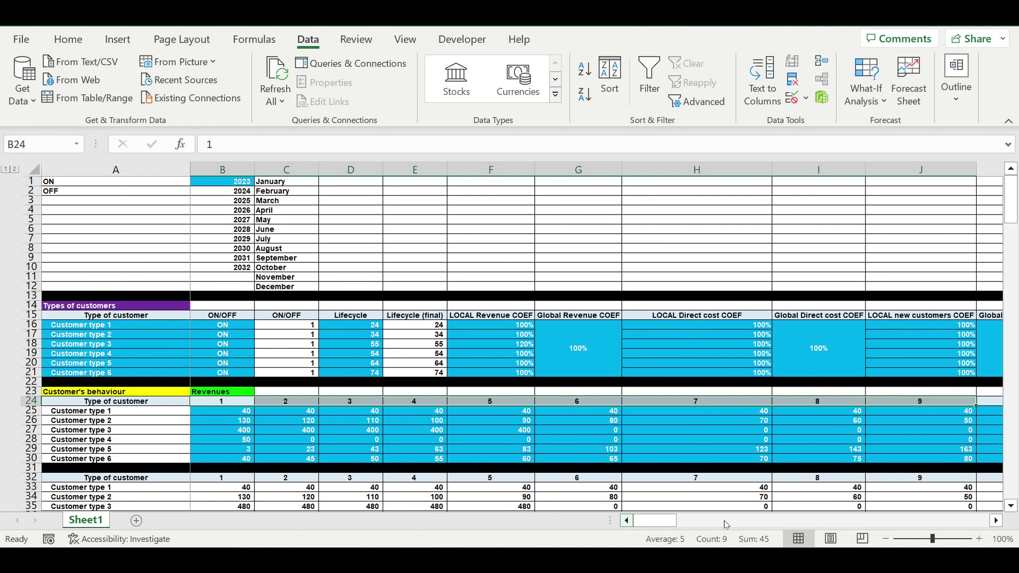
left_click_drag(675, 520, 640, 528)
left_click(327, 449)
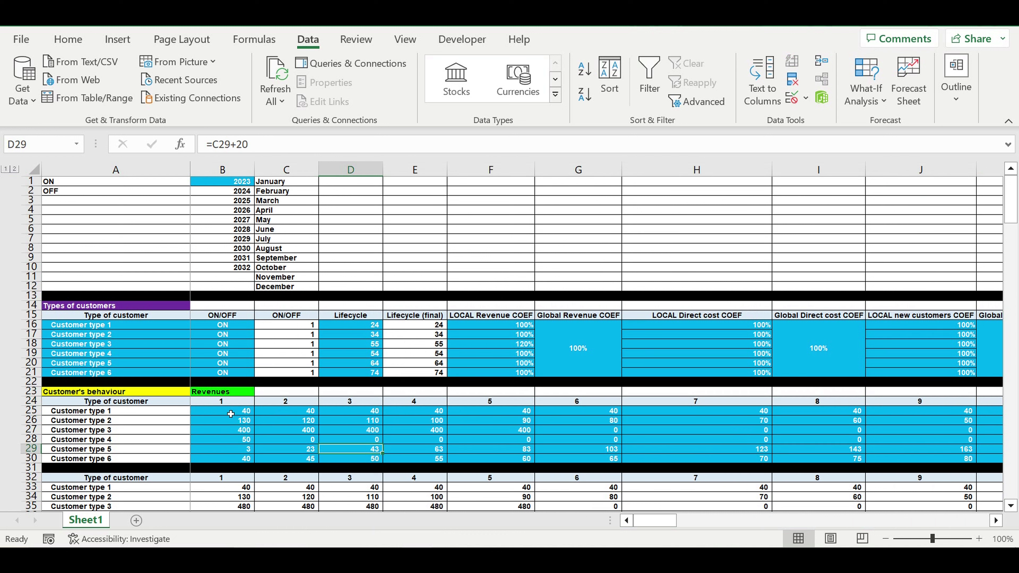
left_click_drag(230, 413, 906, 400)
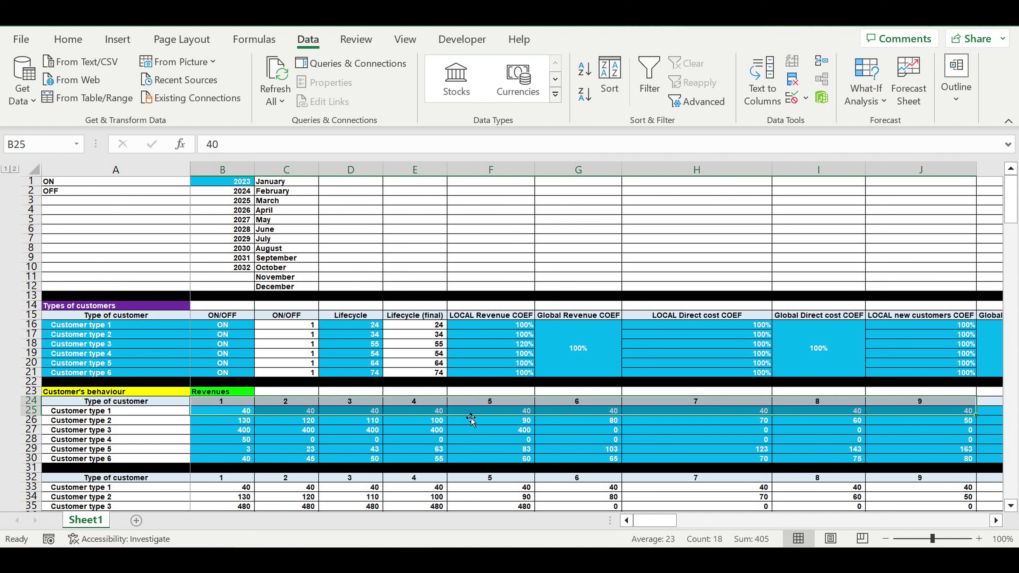
left_click(221, 413)
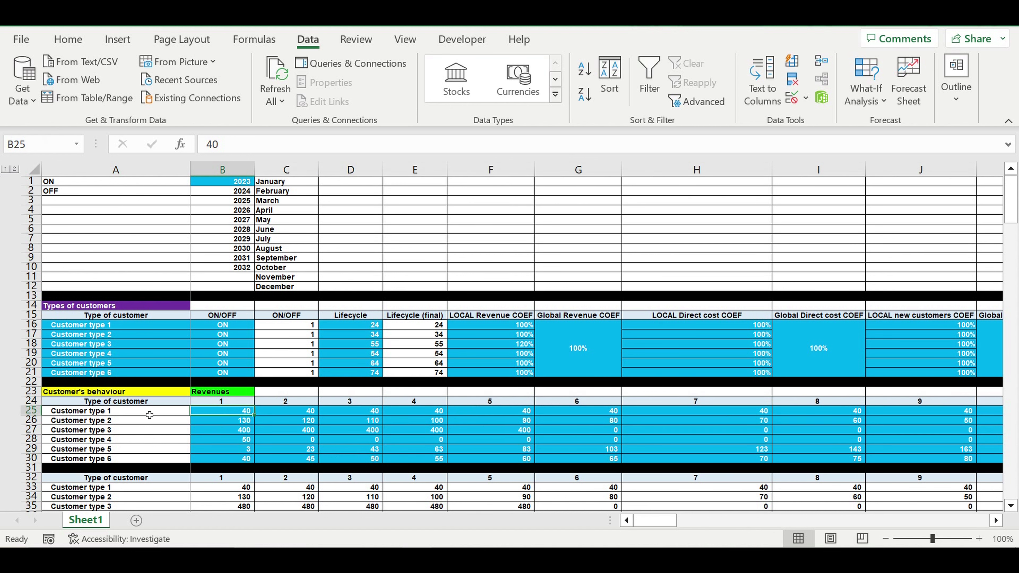
left_click(82, 412)
left_click(237, 421)
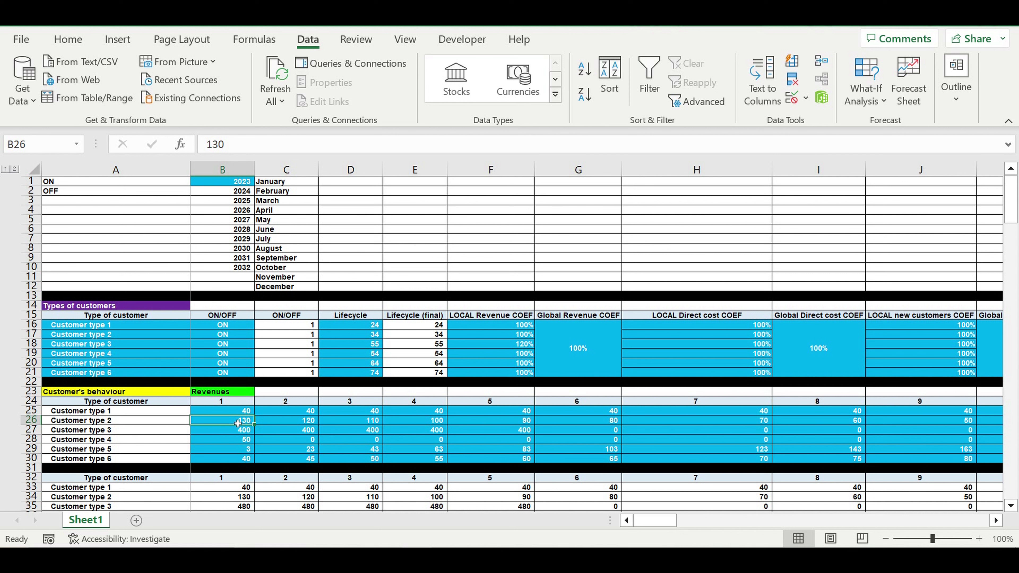
left_click_drag(240, 411, 417, 459)
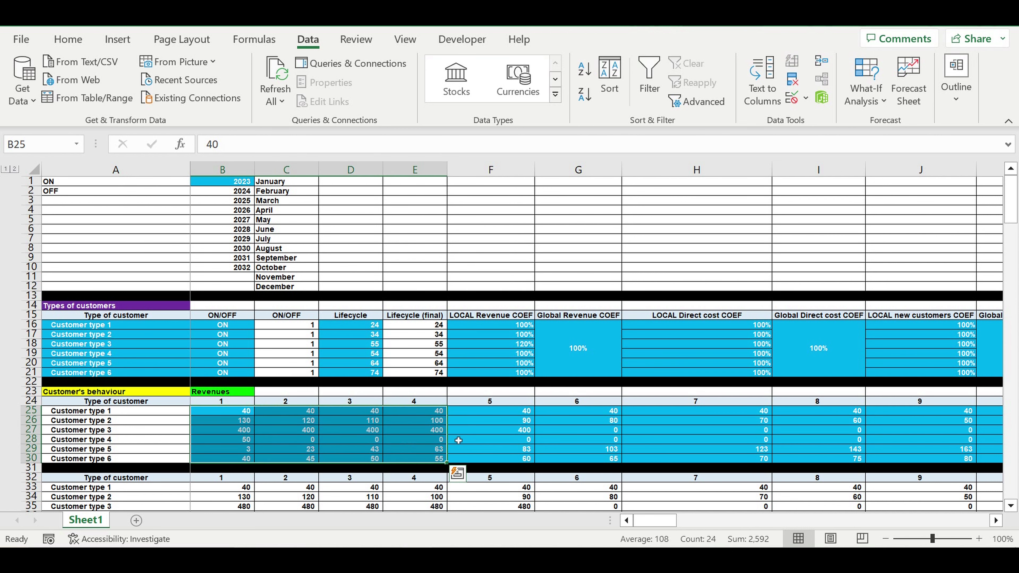
Scroll down to the Direct costs table and select its early-month costs from B42
scroll(459, 430, "down", 2)
scroll(459, 430, "down", 5)
left_click(353, 401)
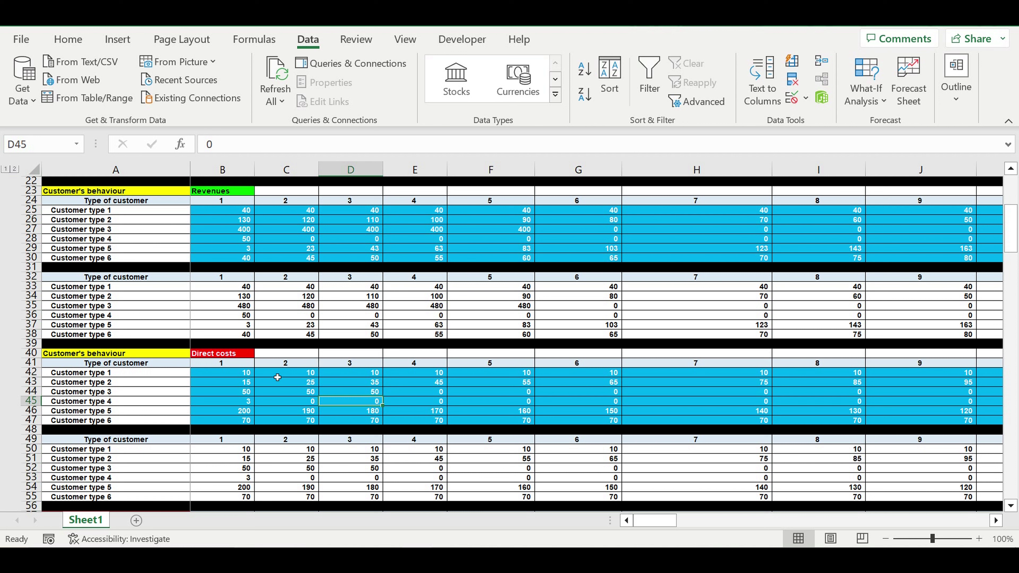
left_click_drag(236, 375, 741, 423)
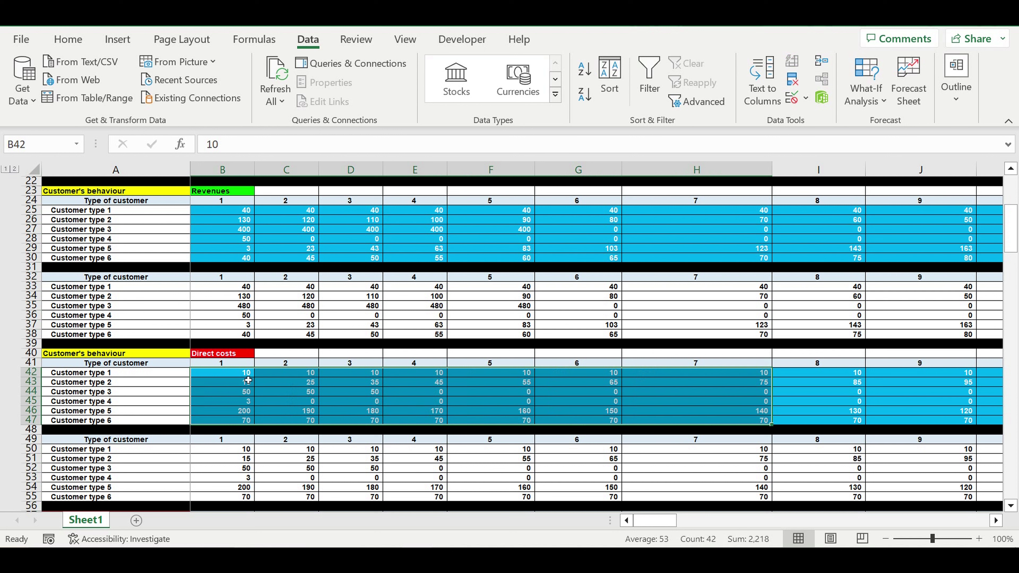
left_click(240, 377)
Compare revenue ranges from B25 against direct cost values from B42 and C44
left_click(231, 213)
left_click_drag(232, 213, 570, 258)
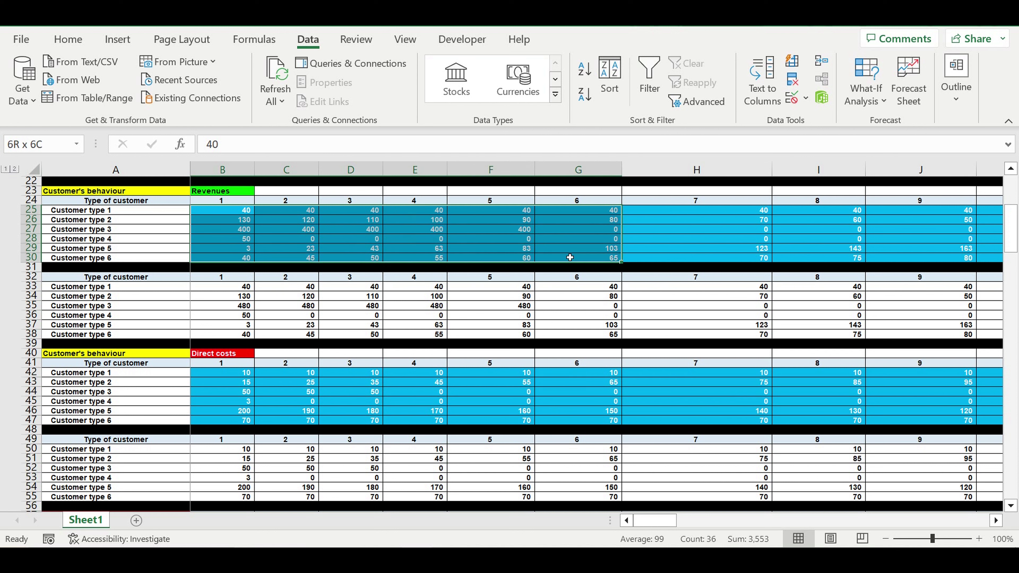
left_click(289, 392)
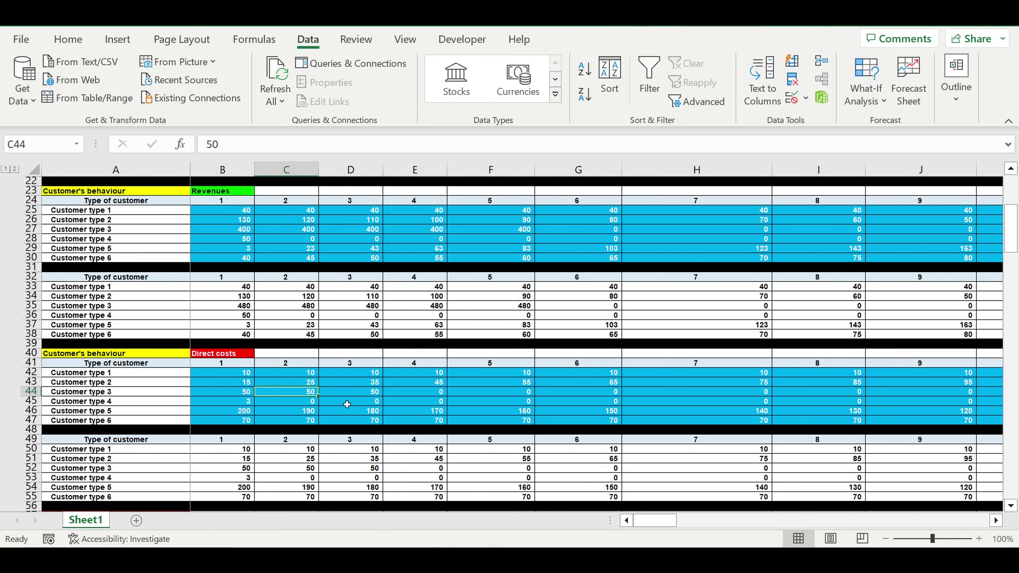
left_click(232, 373)
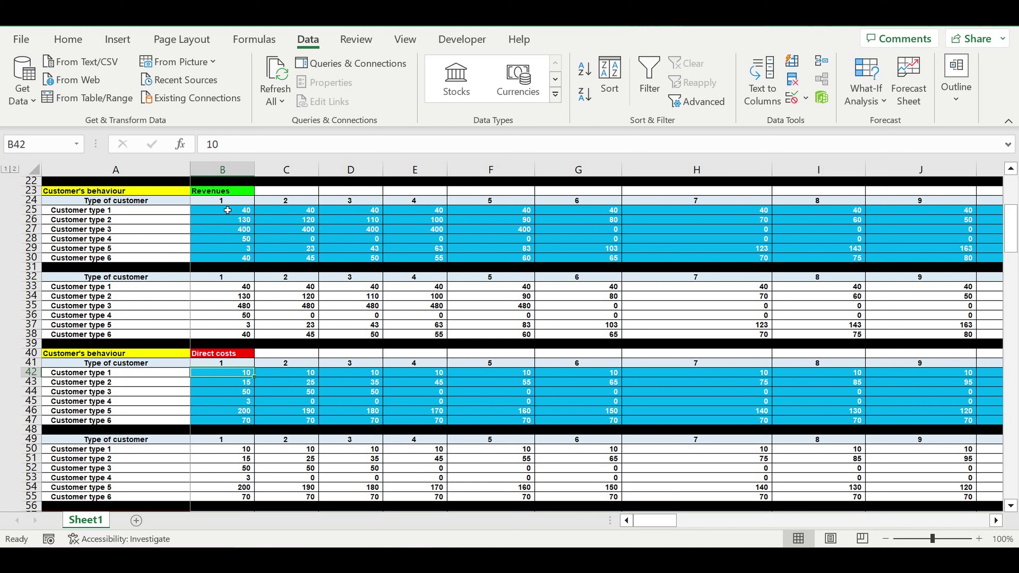
left_click_drag(228, 212, 858, 259)
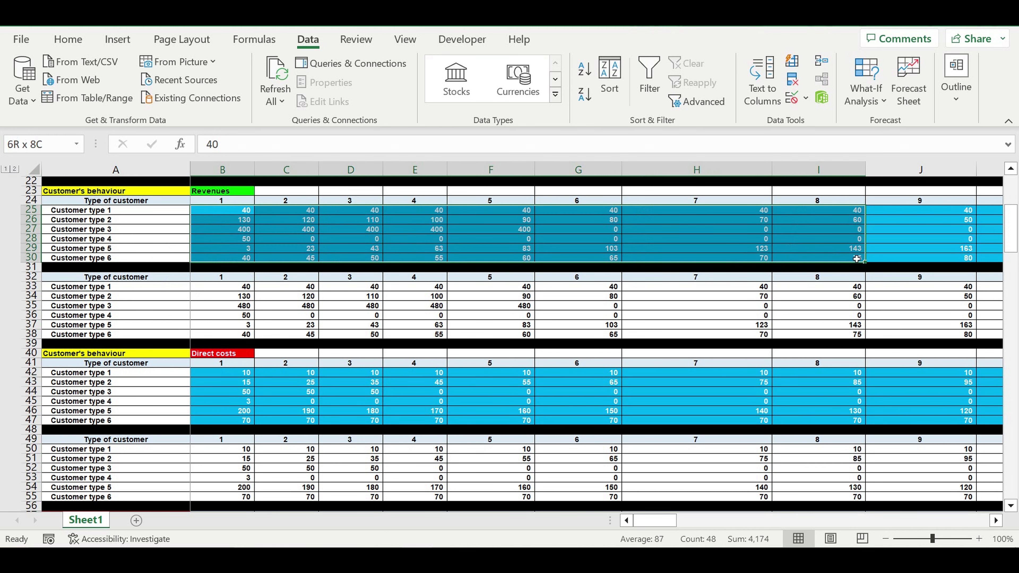
left_click_drag(239, 374, 888, 422)
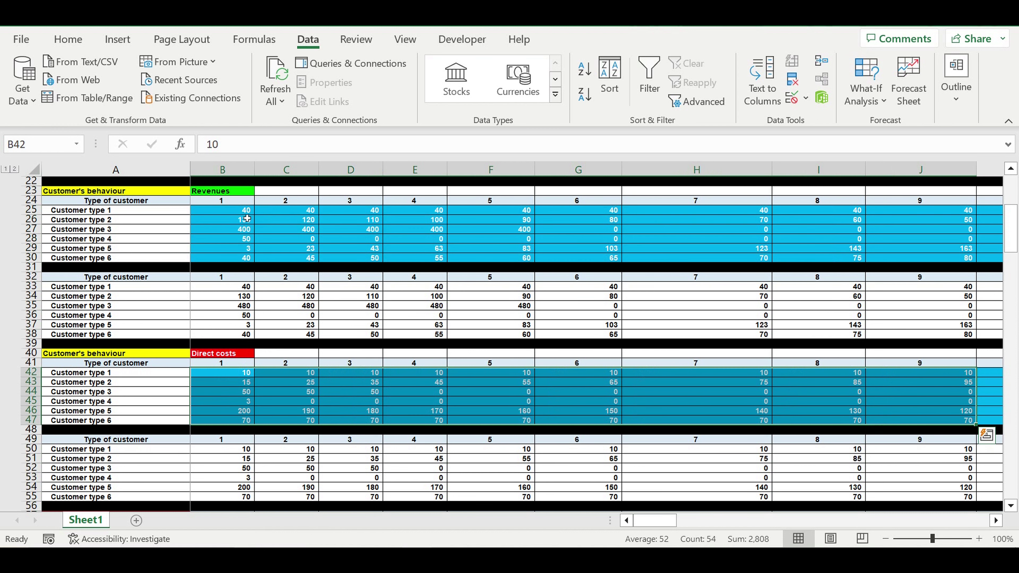
left_click_drag(234, 213, 914, 214)
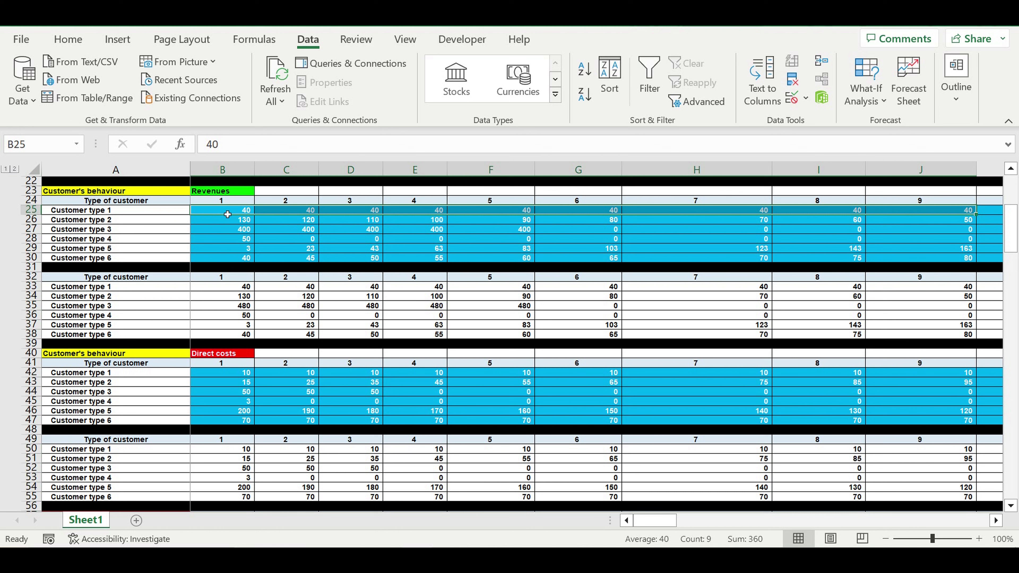
left_click(231, 376)
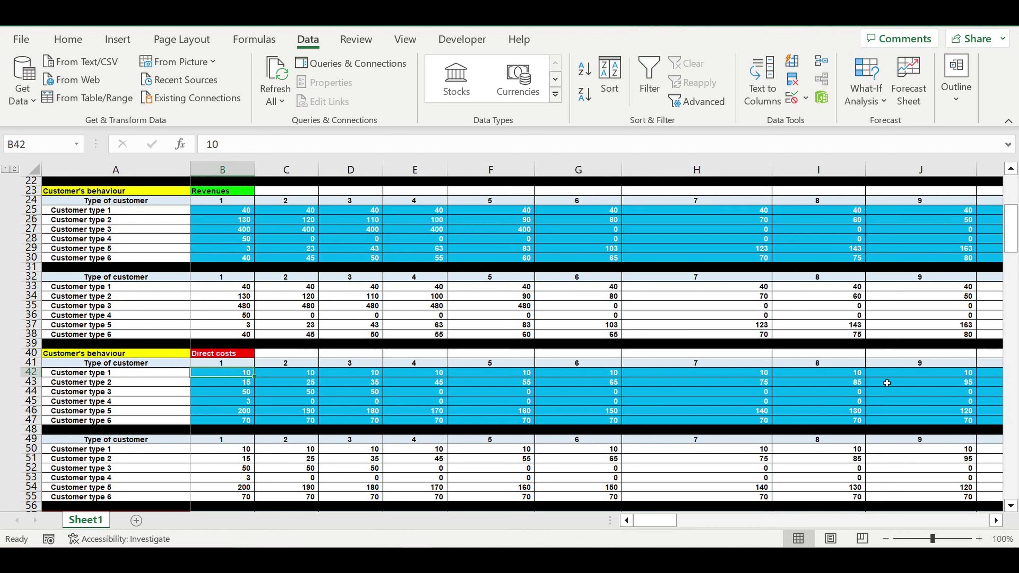
left_click(224, 211)
left_click(240, 375)
scroll(388, 399, "down", 7)
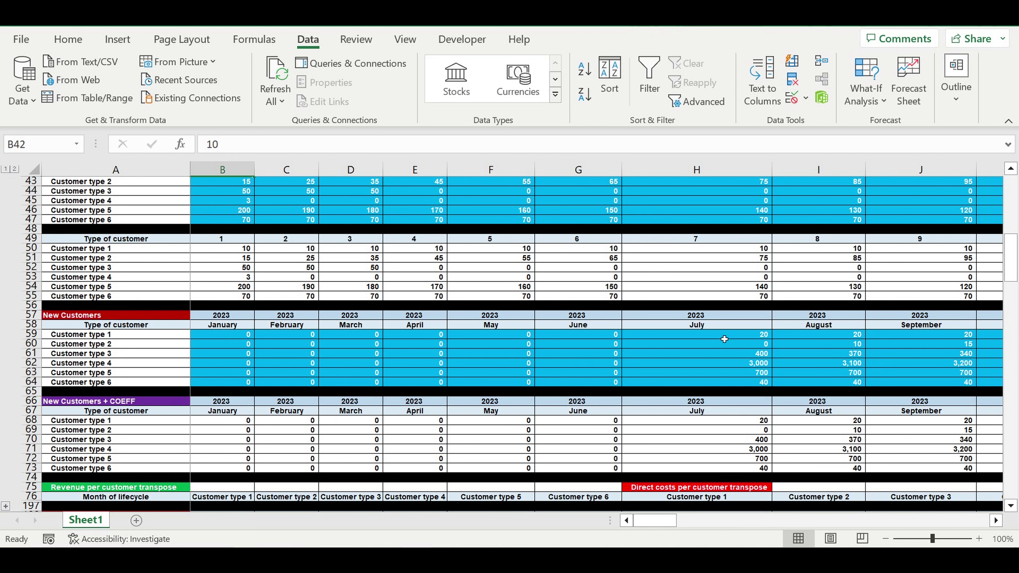
left_click(744, 336)
left_click_drag(746, 339, 926, 388)
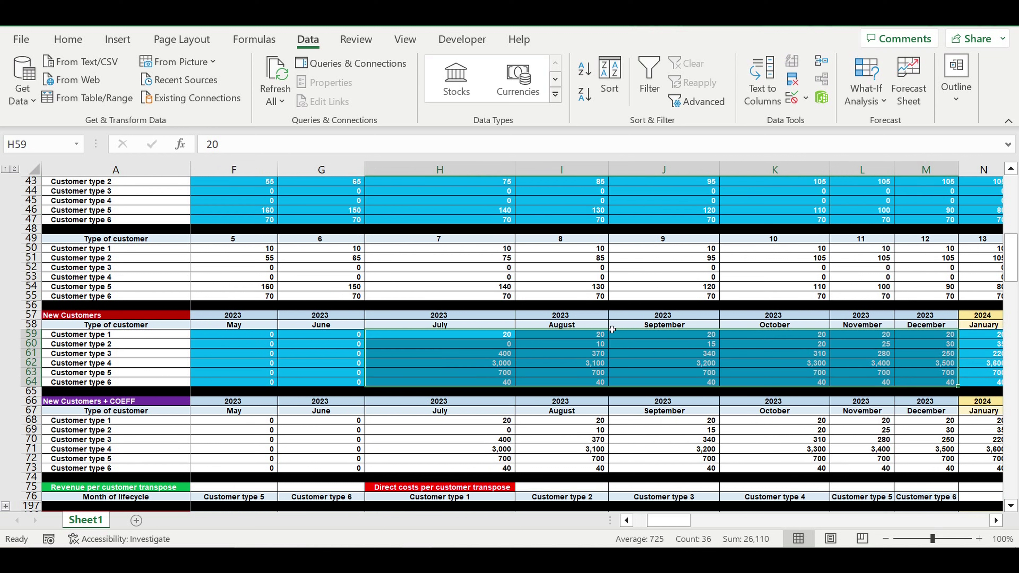
left_click(584, 338)
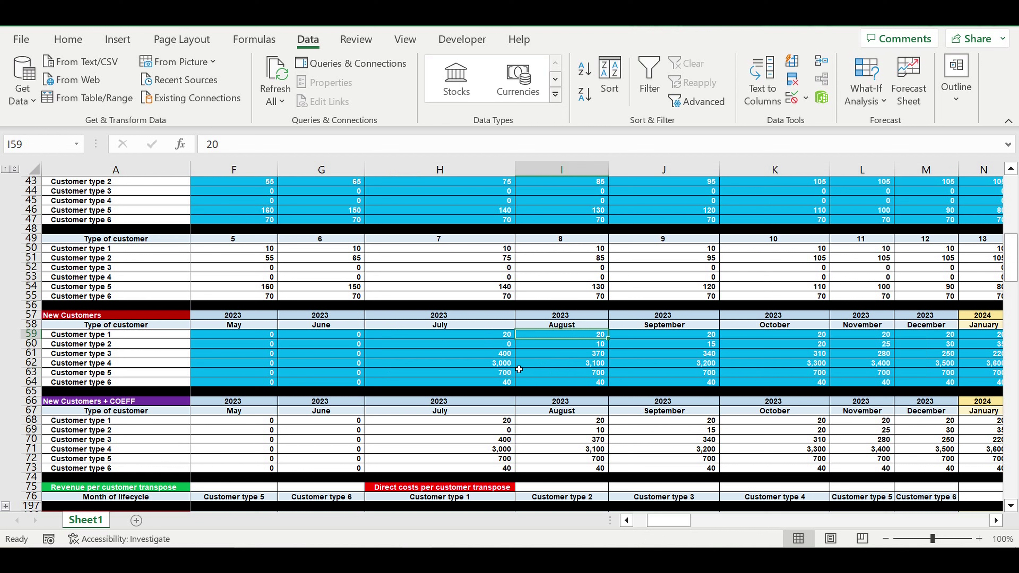
left_click(482, 340)
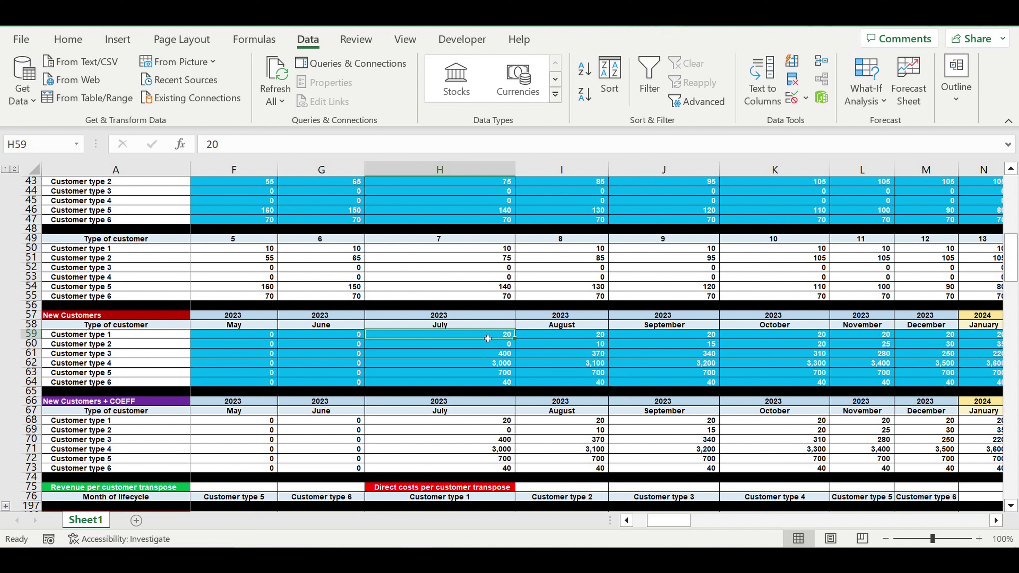
left_click(592, 339)
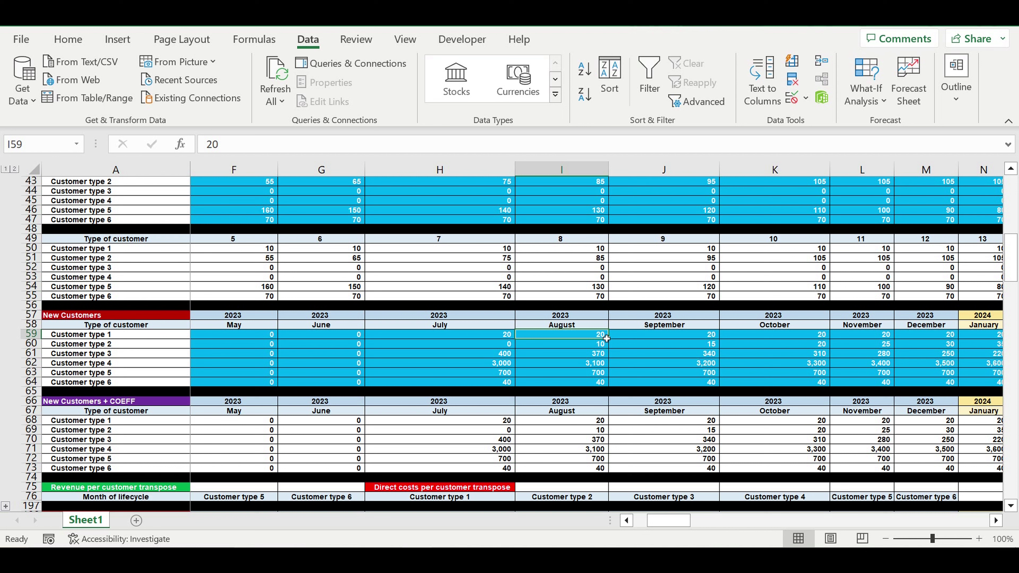
left_click(507, 337)
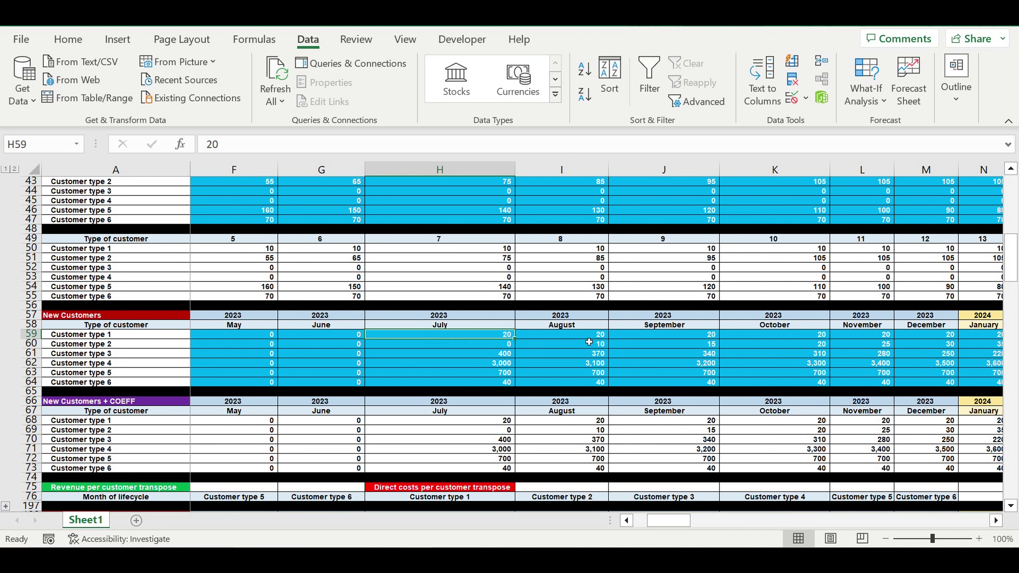
left_click_drag(657, 337, 915, 385)
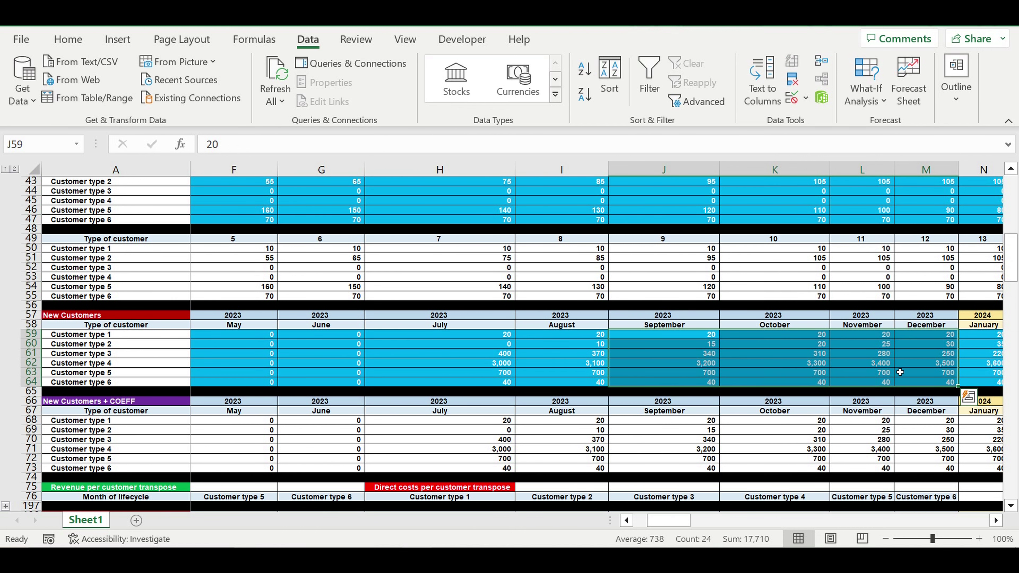
left_click_drag(667, 521, 654, 521)
scroll(522, 375, "up", 12)
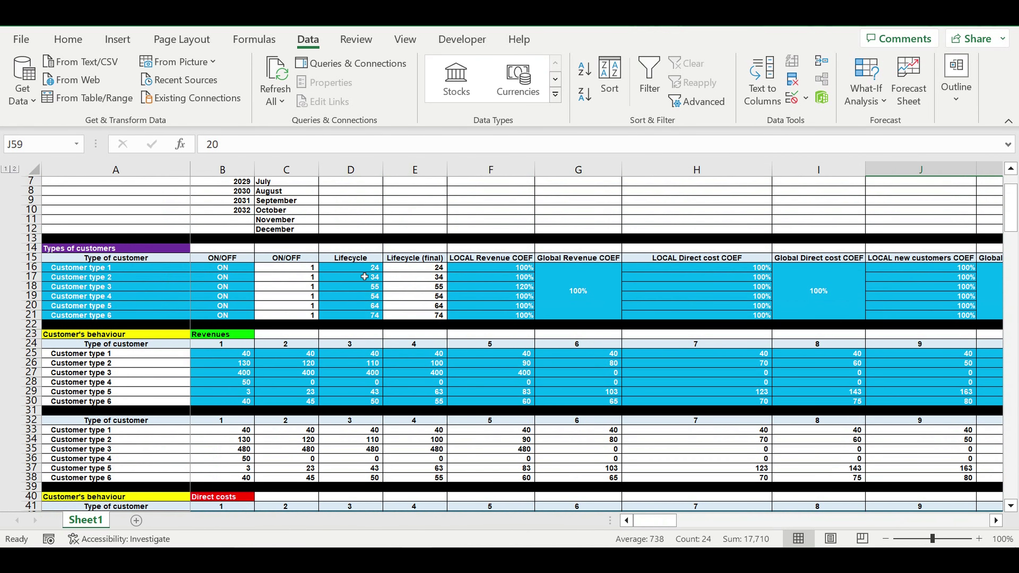
Select lifecycle lengths D16:D21, then scroll down to the Revenues consolidated table
left_click_drag(363, 268, 364, 321)
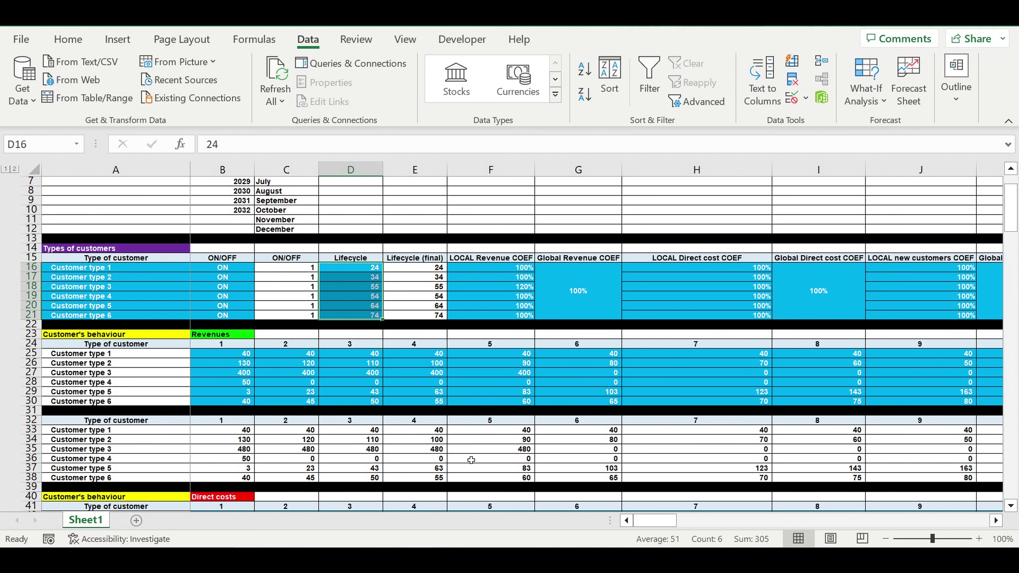
scroll(471, 459, "down", 15)
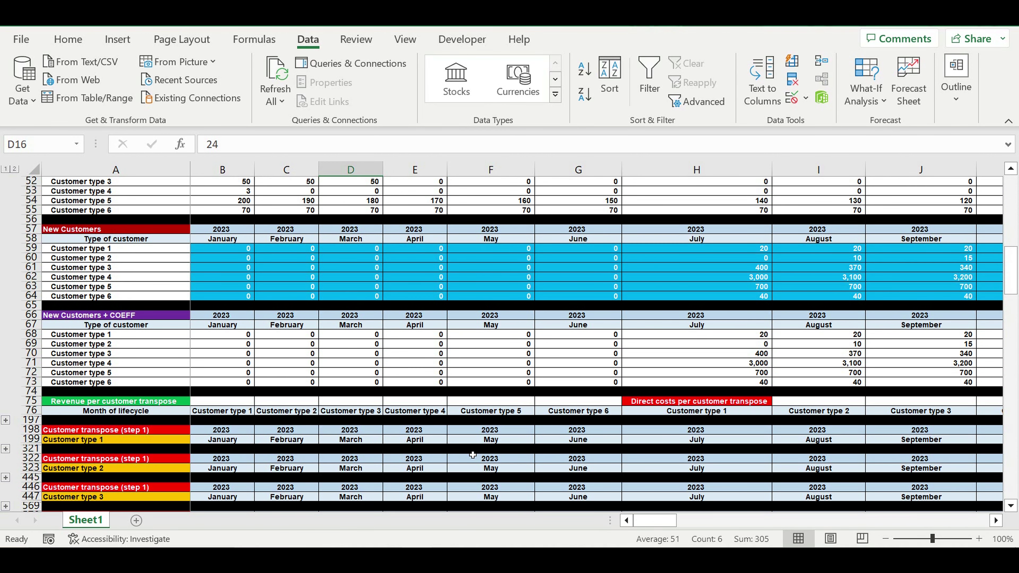
scroll(472, 455, "down", 4)
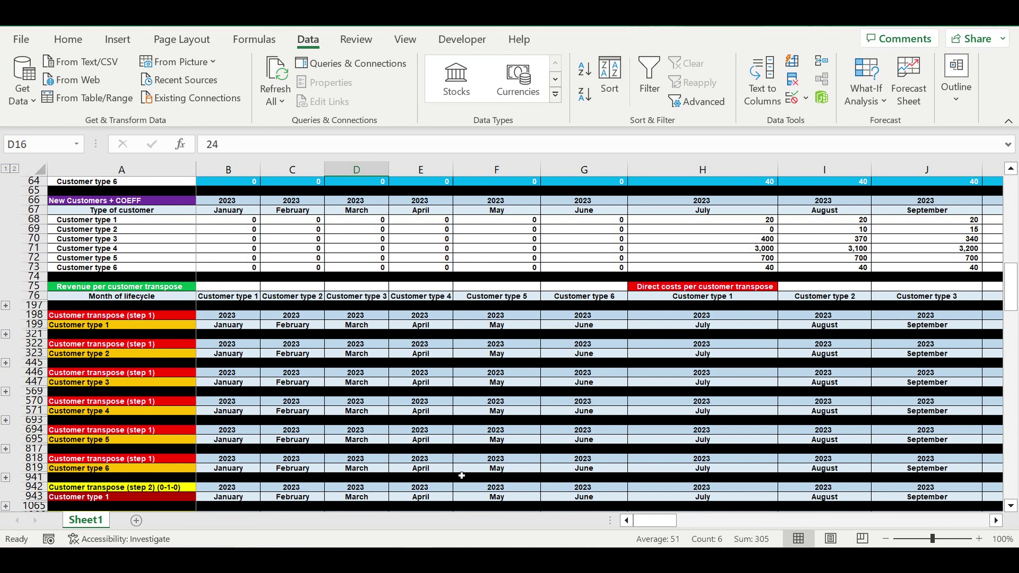
scroll(367, 459, "down", 3)
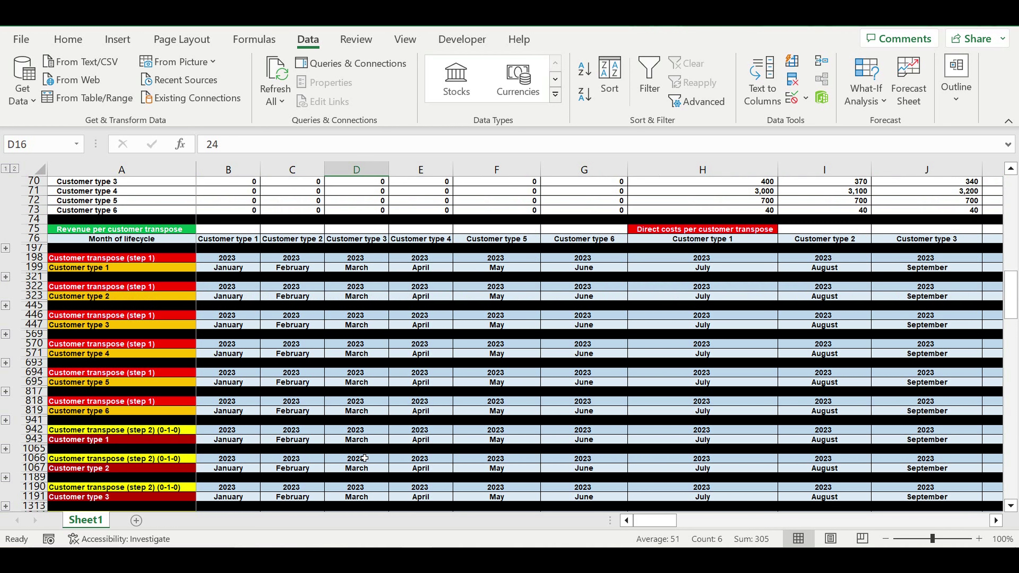
scroll(362, 460, "down", 15)
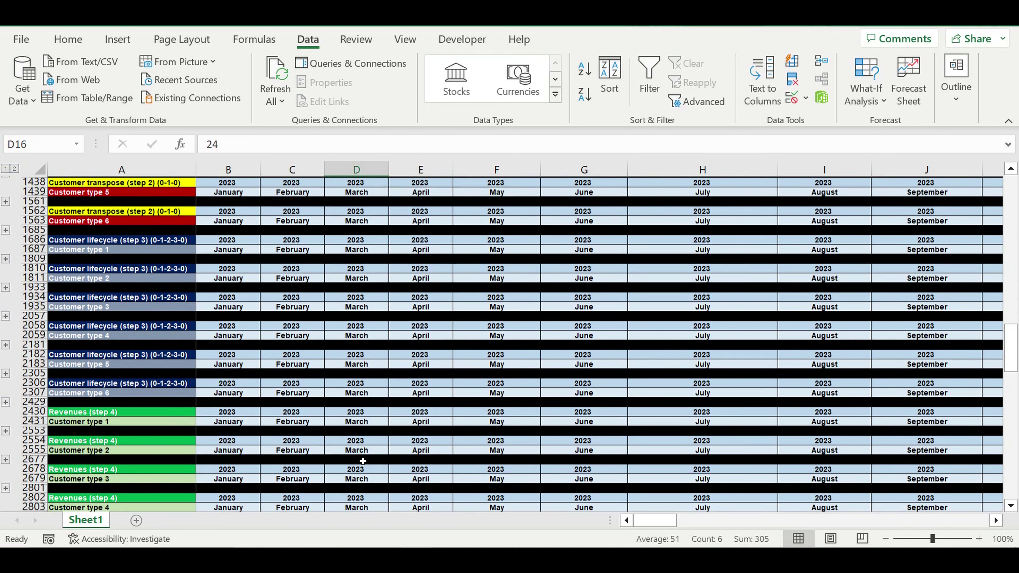
scroll(427, 498, "down", 4)
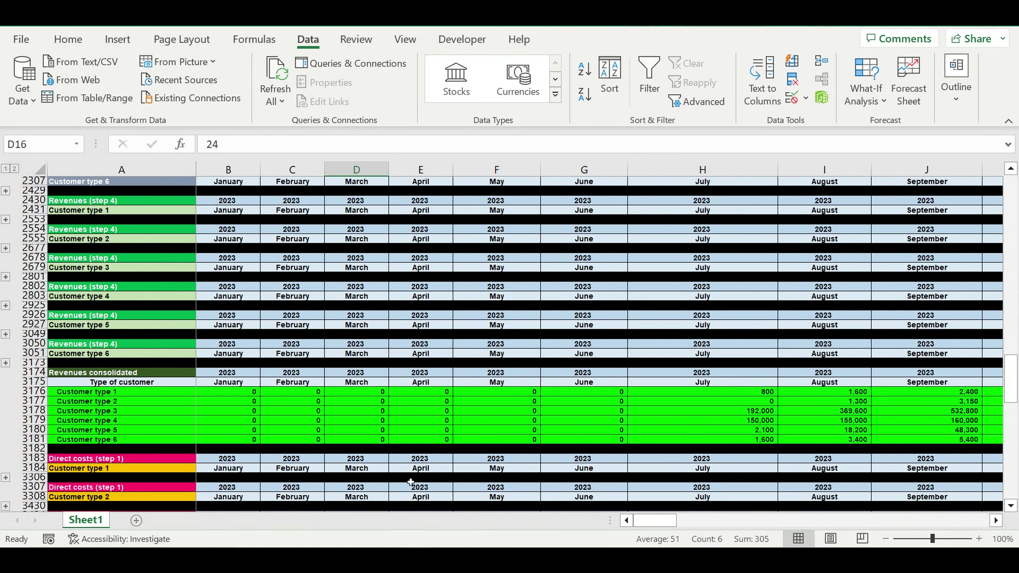
Select consolidated revenue rows 3176–3181, direct cost rows 3929–3934 and customer rows 4682–4686
left_click_drag(40, 363, 39, 410)
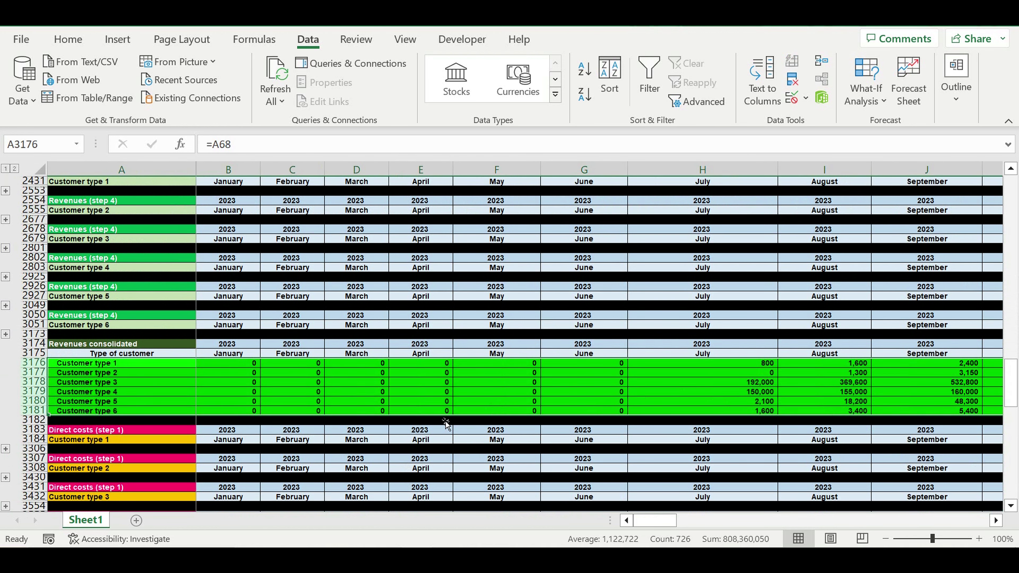
scroll(446, 423, "down", 1)
scroll(446, 424, "down", 7)
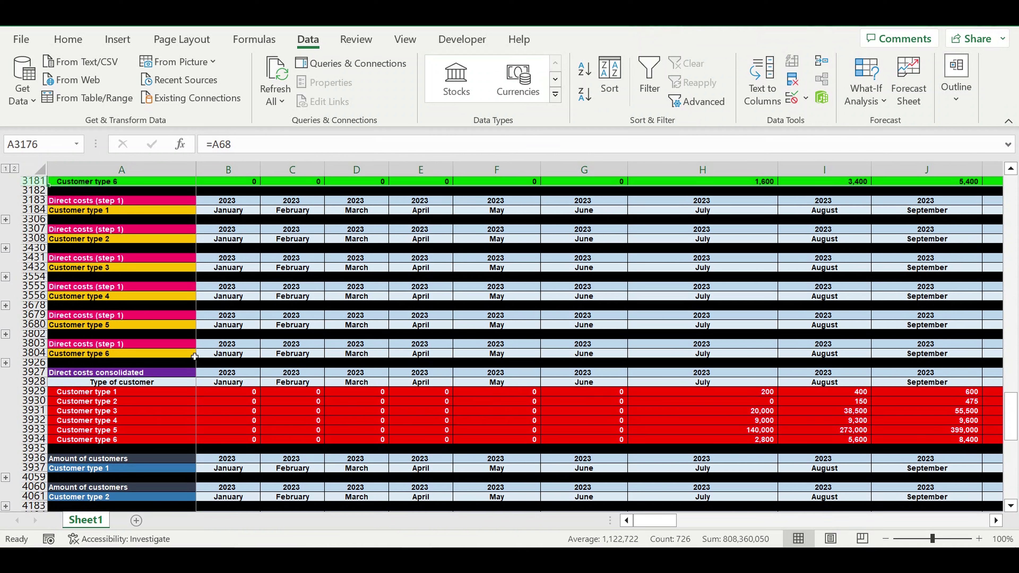
left_click_drag(39, 396, 35, 447)
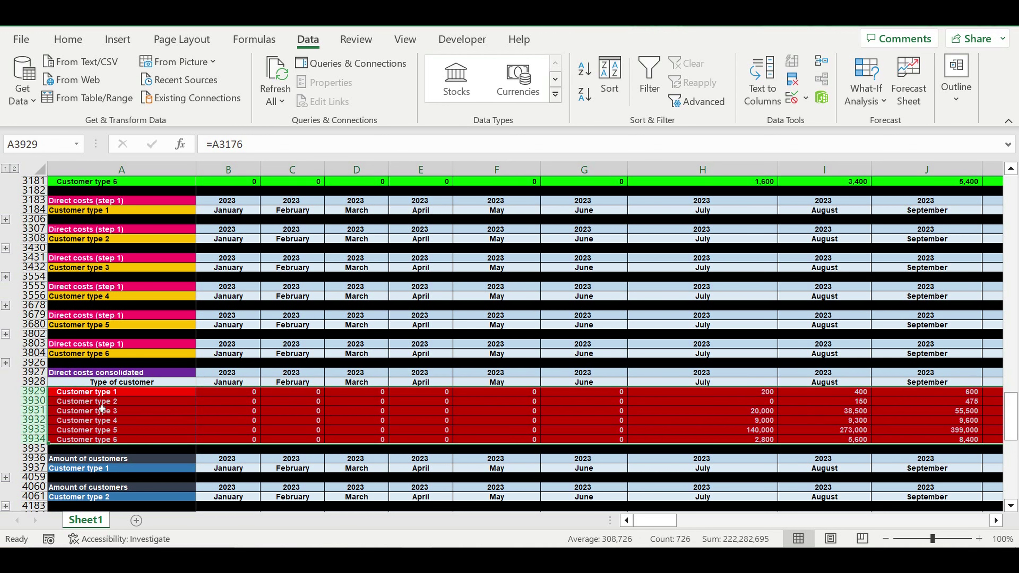
scroll(202, 438, "down", 7)
scroll(201, 438, "down", 1)
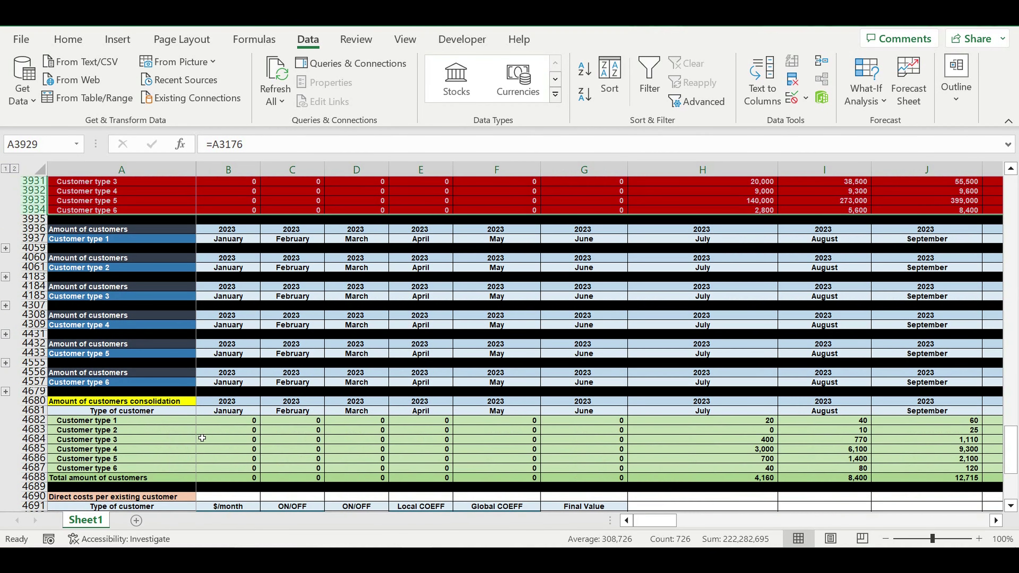
scroll(202, 438, "down", 1)
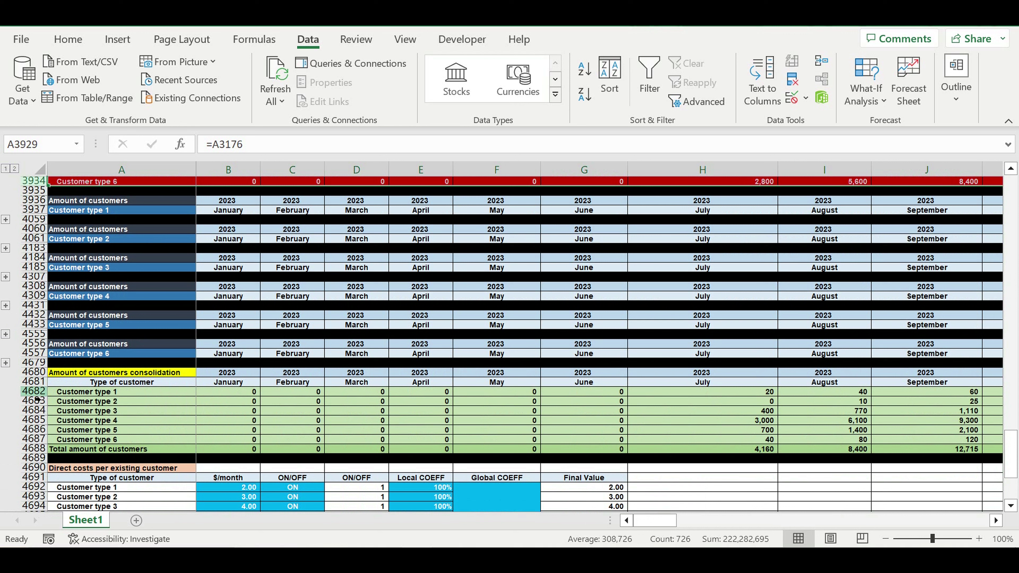
left_click_drag(35, 391, 38, 449)
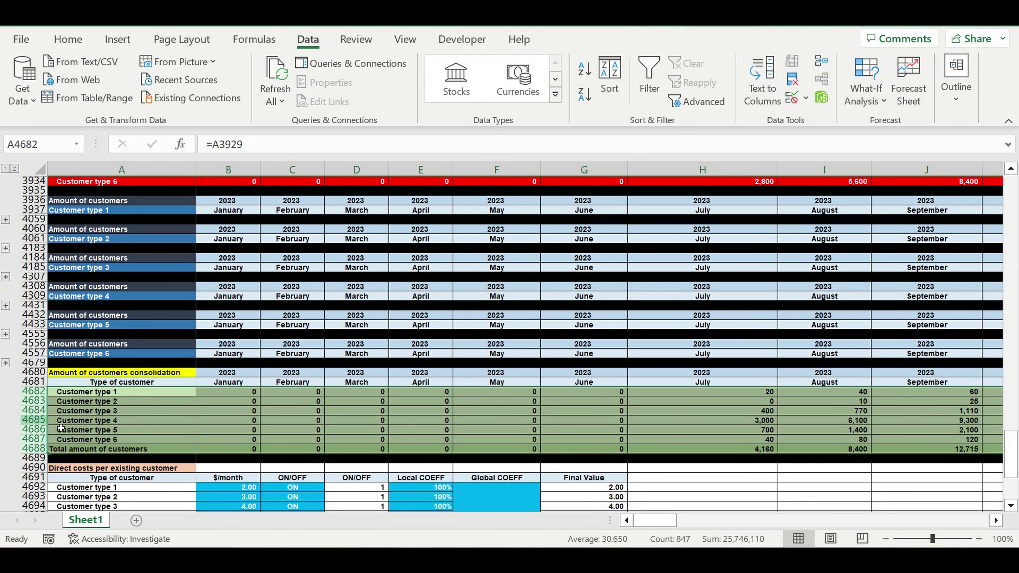
scroll(102, 434, "down", 3)
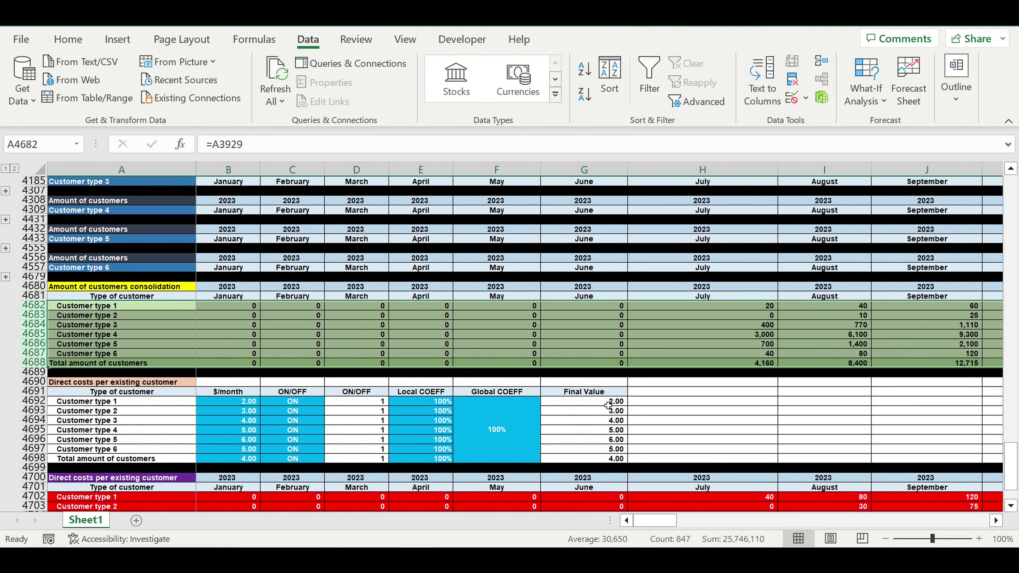
Select Final Value results G4692:G4698, then scroll to the monthly direct costs table
left_click_drag(608, 404, 609, 458)
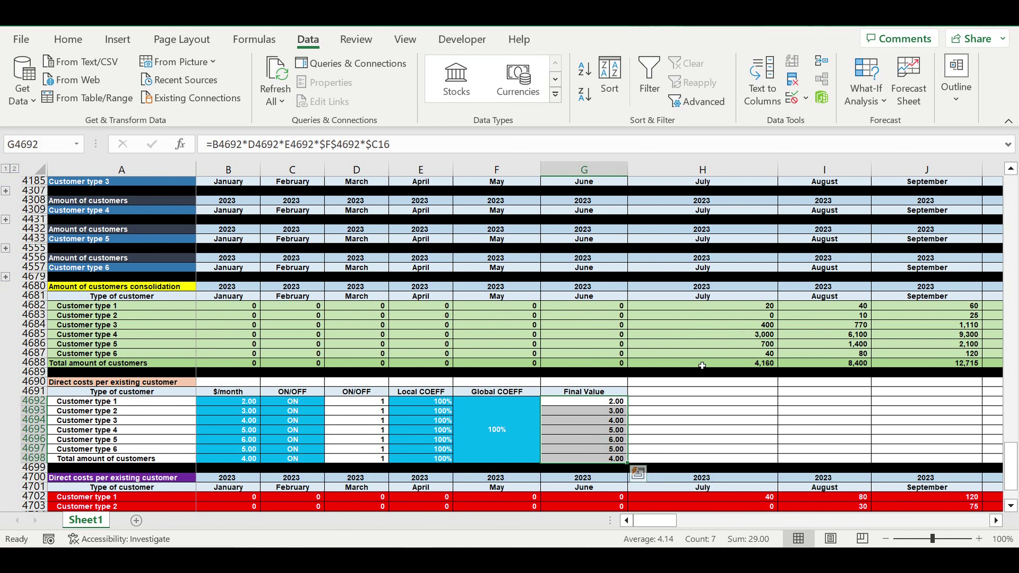
scroll(714, 415, "down", 4)
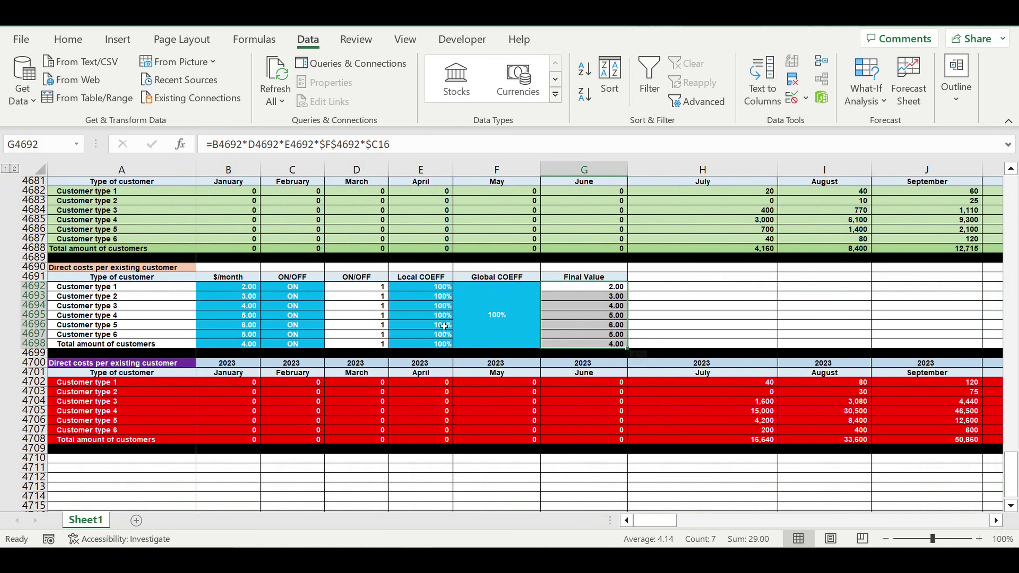
Copy the existing-customer title and headings A4690:G4691 to row 4710
left_click(180, 268)
left_click_drag(180, 268, 571, 285)
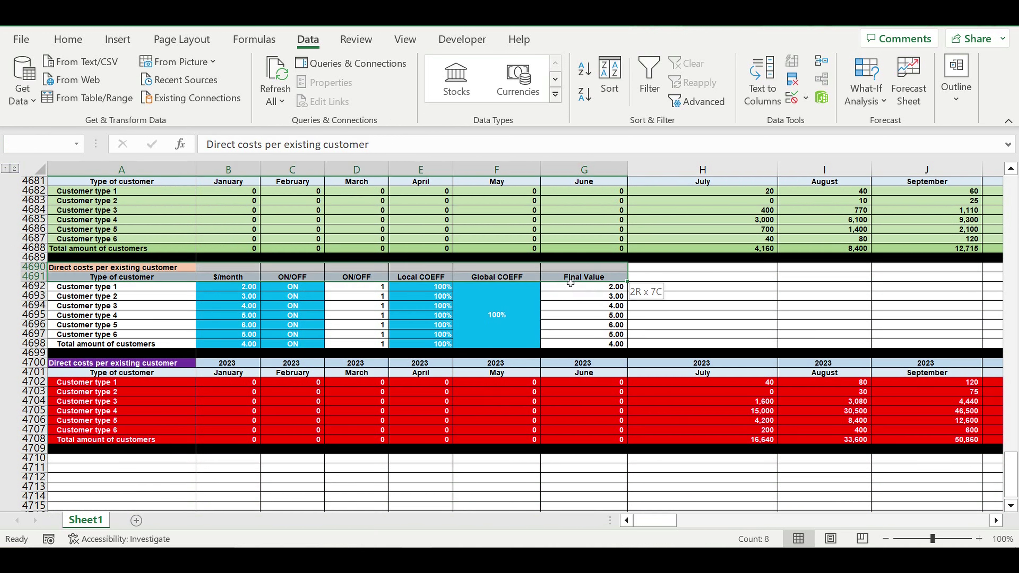
key("ctrl+c")
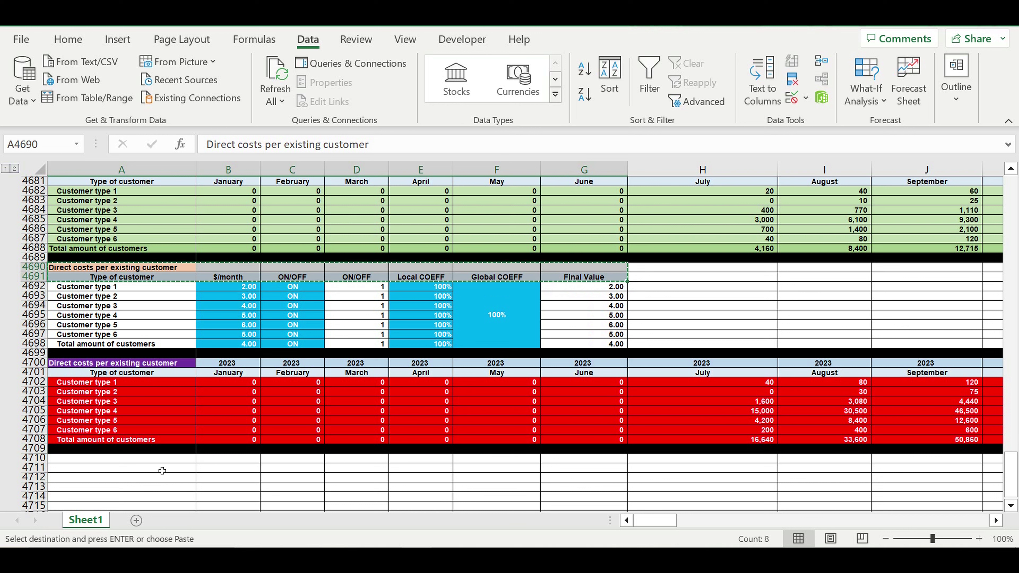
left_click(148, 461)
key("ctrl+v")
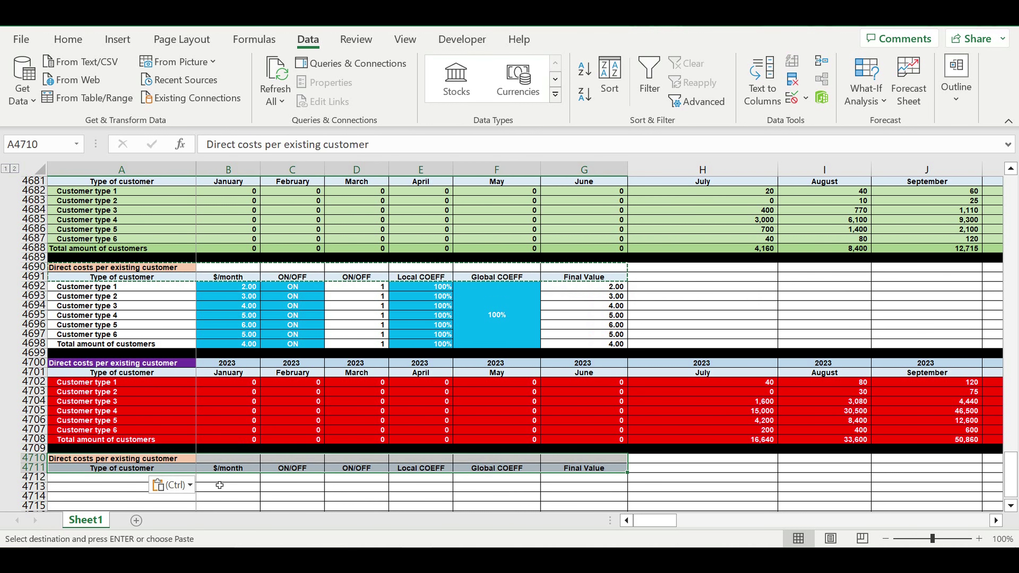
Replace 'existing' with 'new' in the pasted table title
left_click(92, 462)
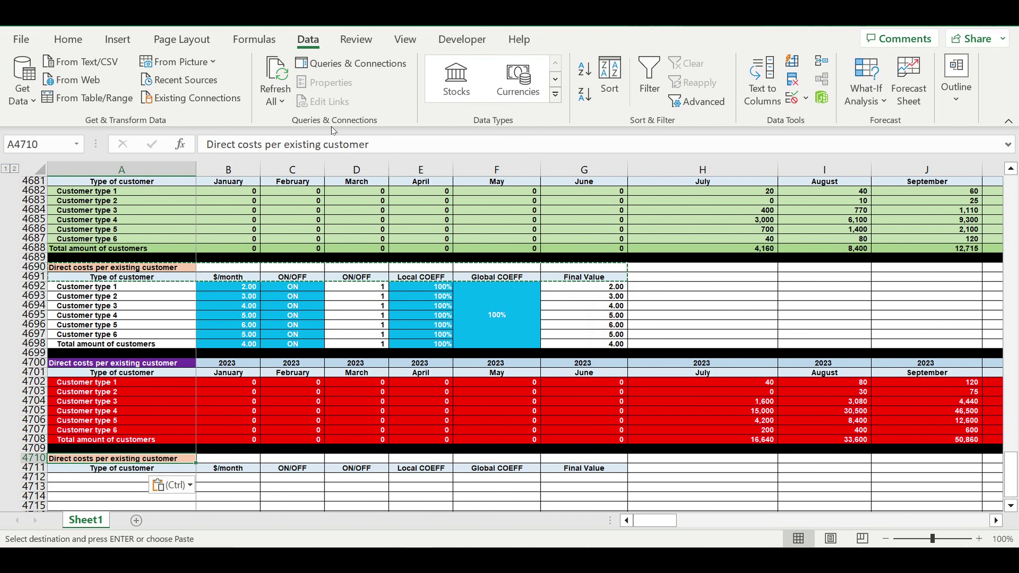
left_click_drag(284, 148, 327, 151)
type("new")
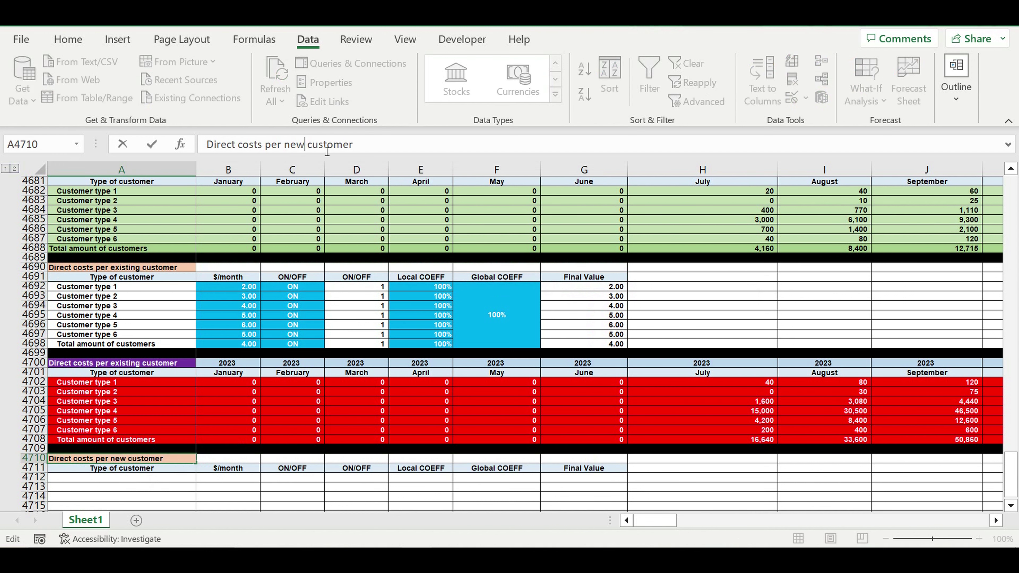
key("Return")
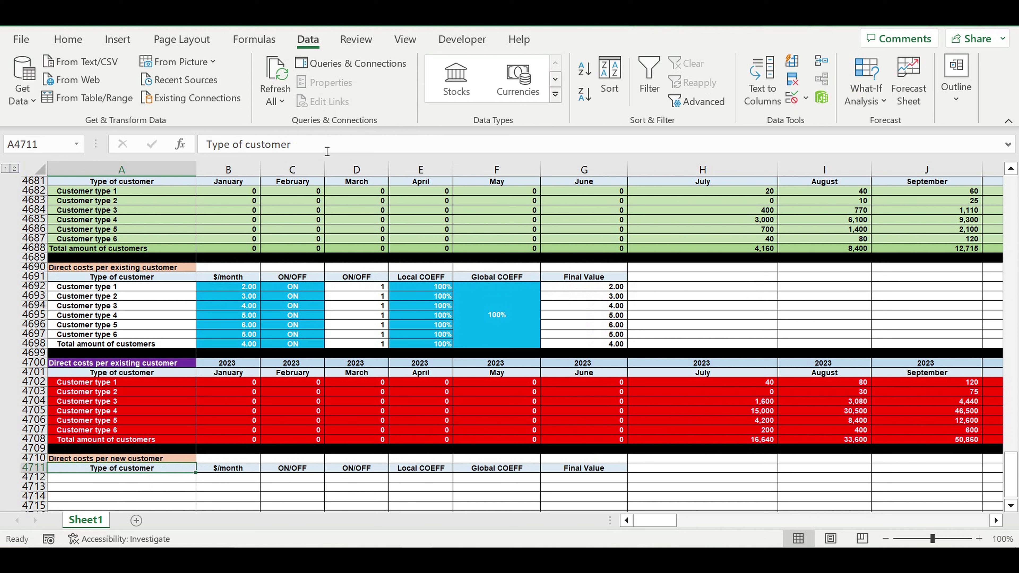
Give the new-customer title a dark orange fill with white text
left_click(177, 458)
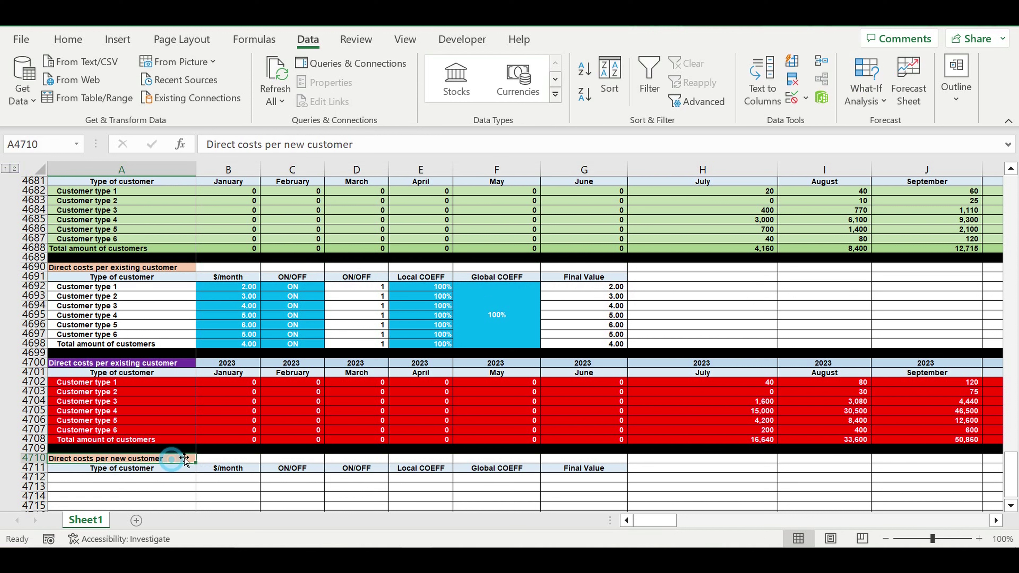
left_click(68, 39)
left_click(208, 95)
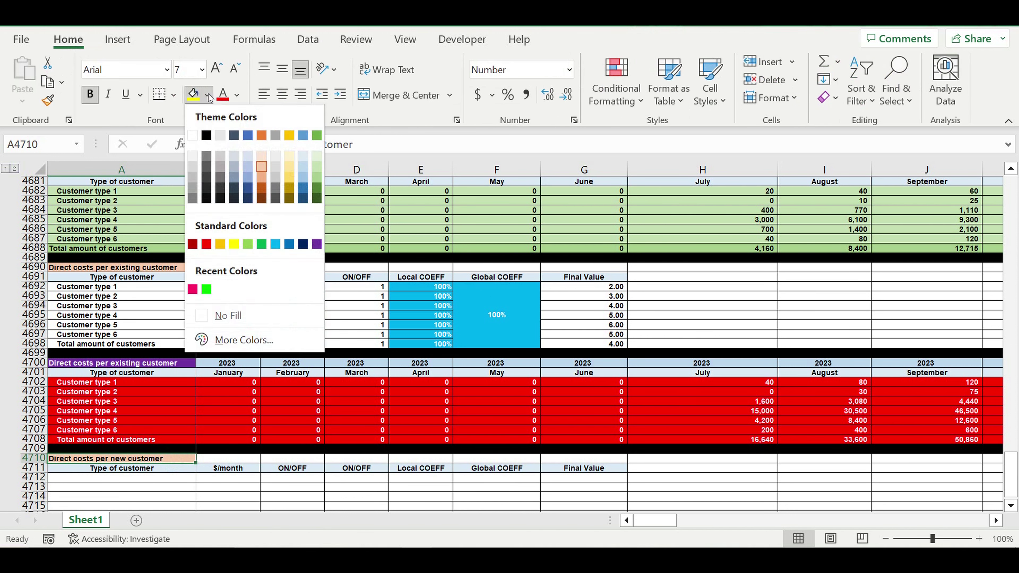
left_click(258, 186)
left_click(237, 95)
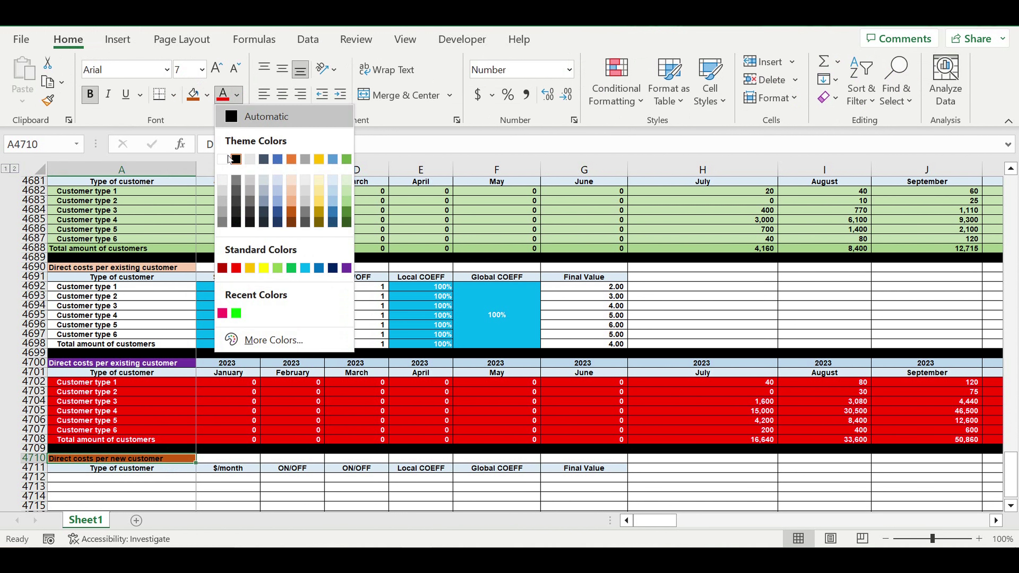
left_click(224, 160)
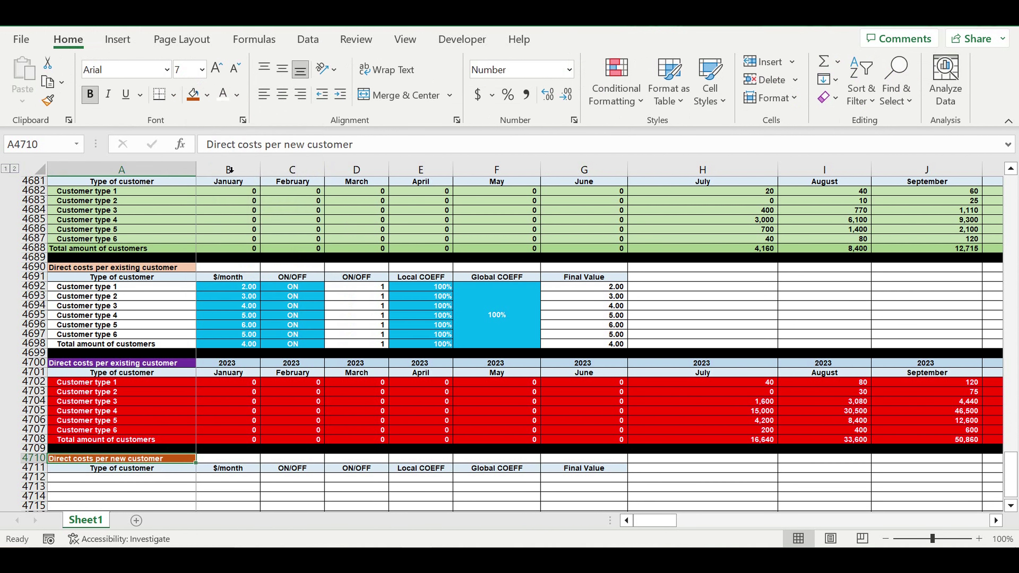
left_click(168, 318)
left_click(179, 281)
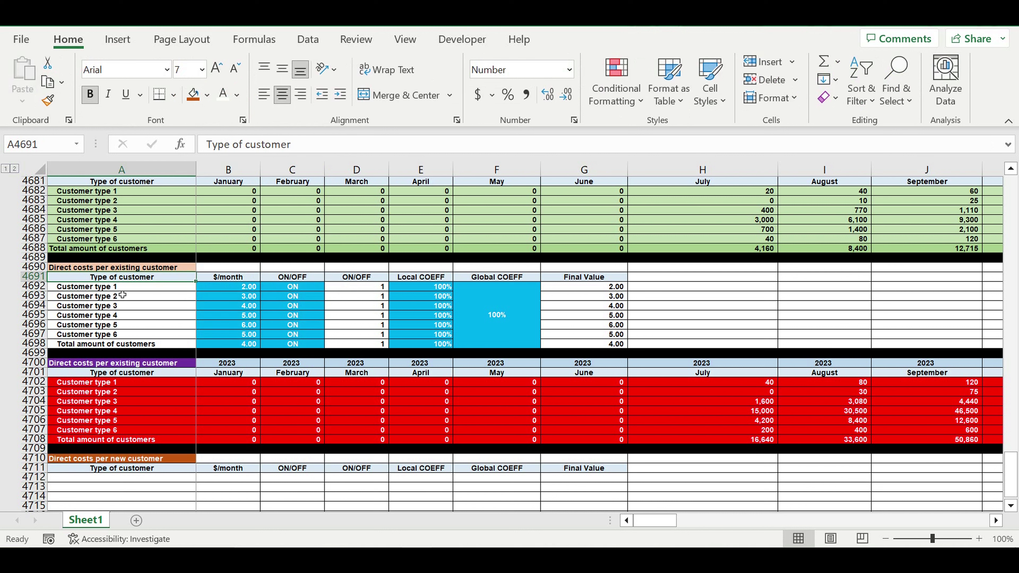
left_click(151, 482)
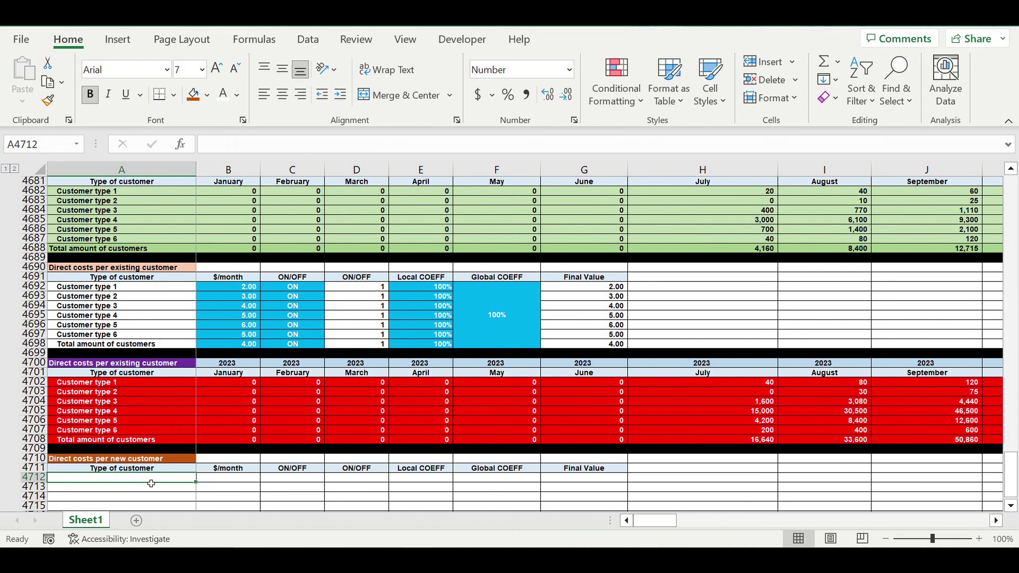
Link A4712 to Customer type 1 and fill the labels down to row 4718
type("=")
left_click(116, 287)
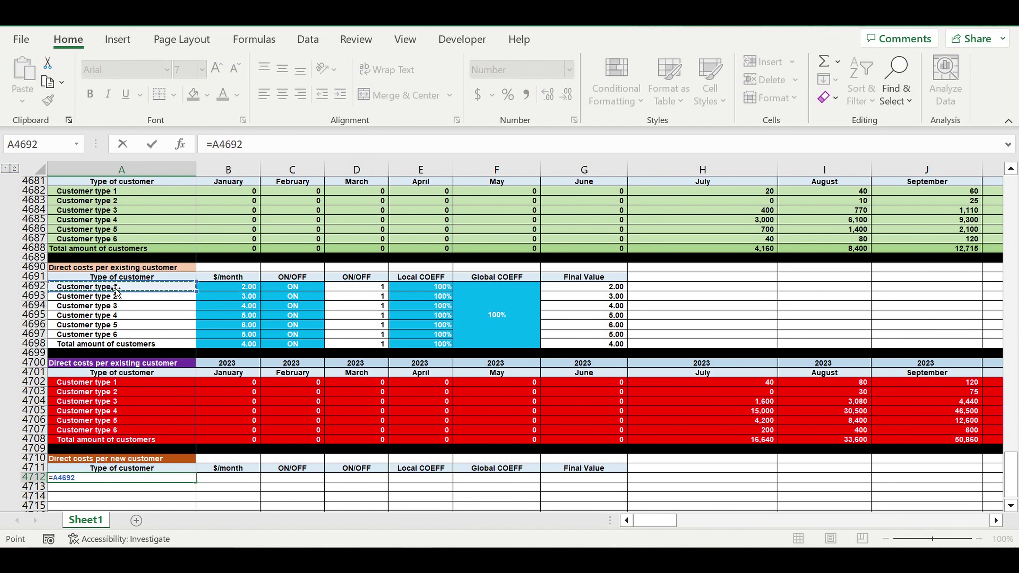
key("Return")
scroll(191, 419, "down", 3)
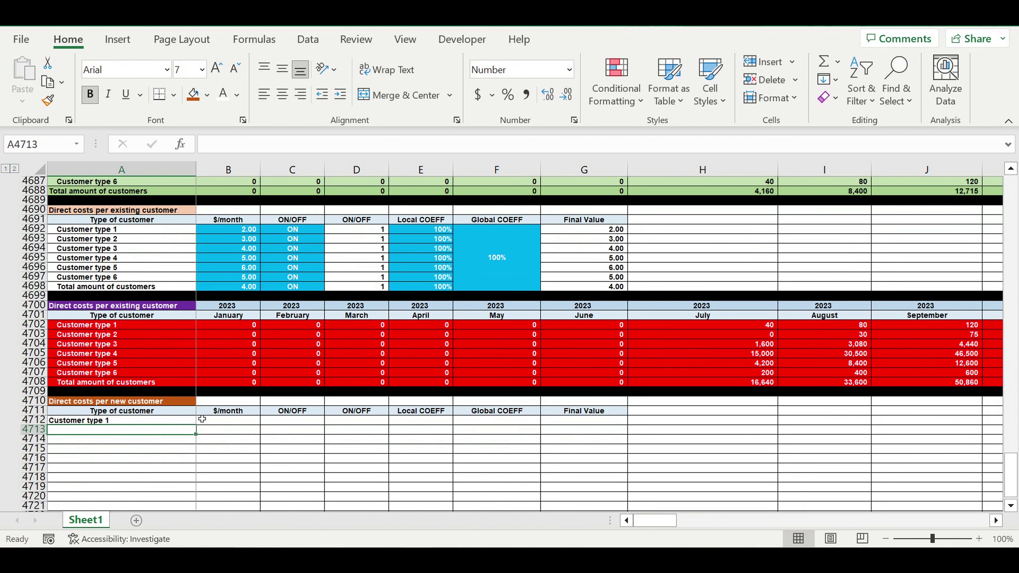
left_click(187, 393)
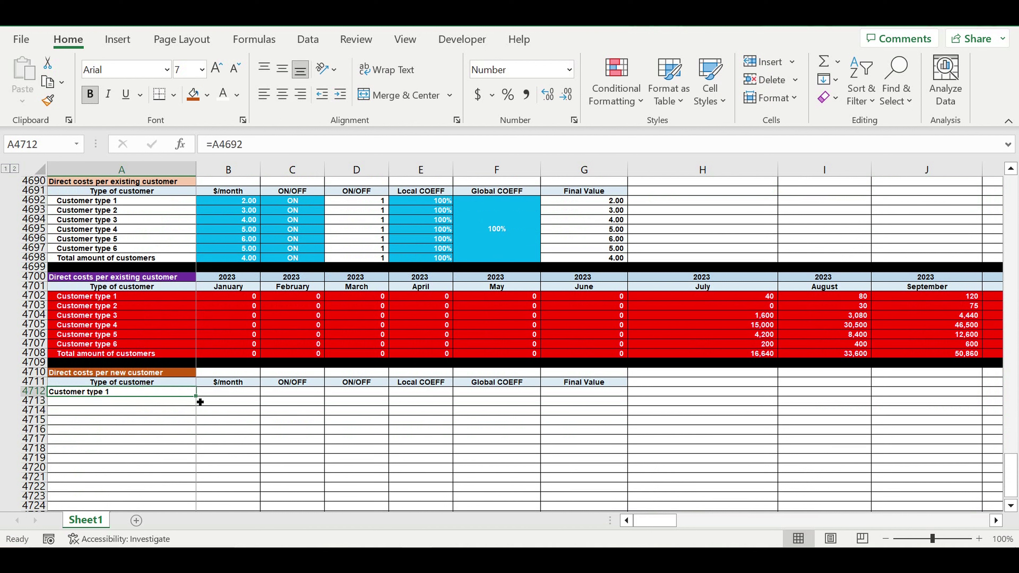
left_click_drag(196, 396, 197, 455)
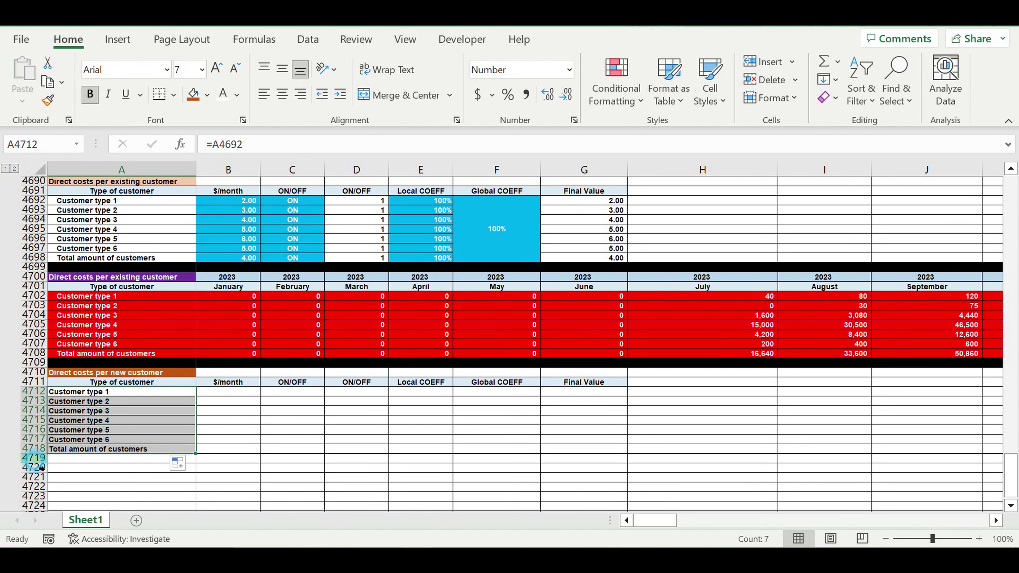
Fill row 4719 black as a separator row
left_click(33, 458)
left_click(207, 99)
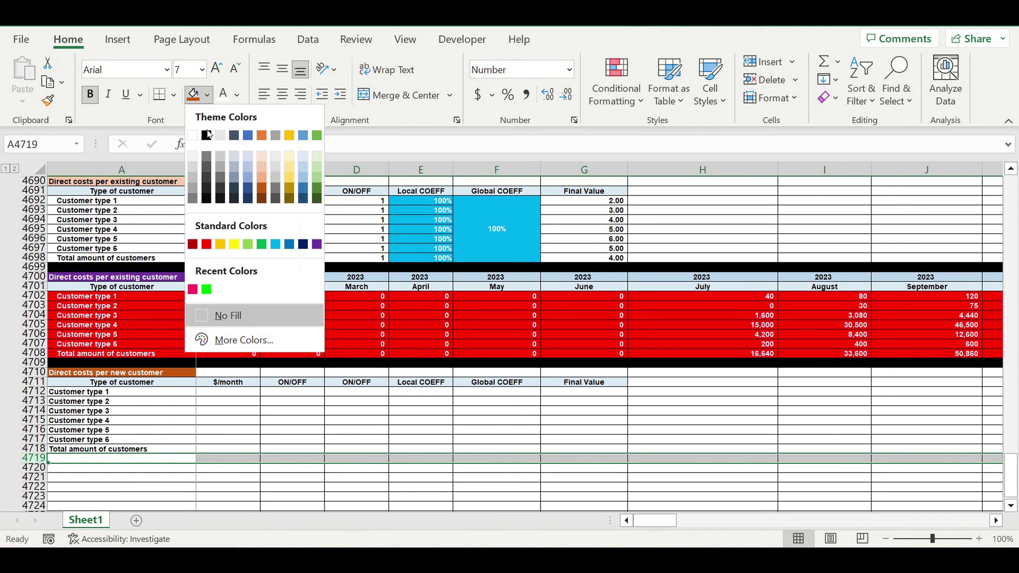
left_click(207, 137)
Indent the customer type labels A4712:A4718
left_click_drag(151, 392, 154, 451)
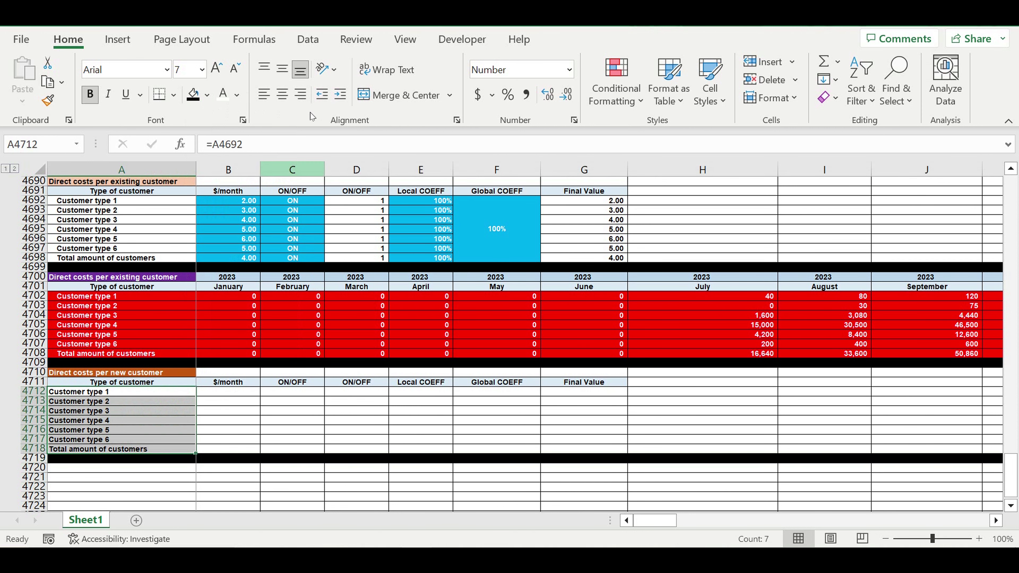
left_click(340, 94)
left_click(309, 418)
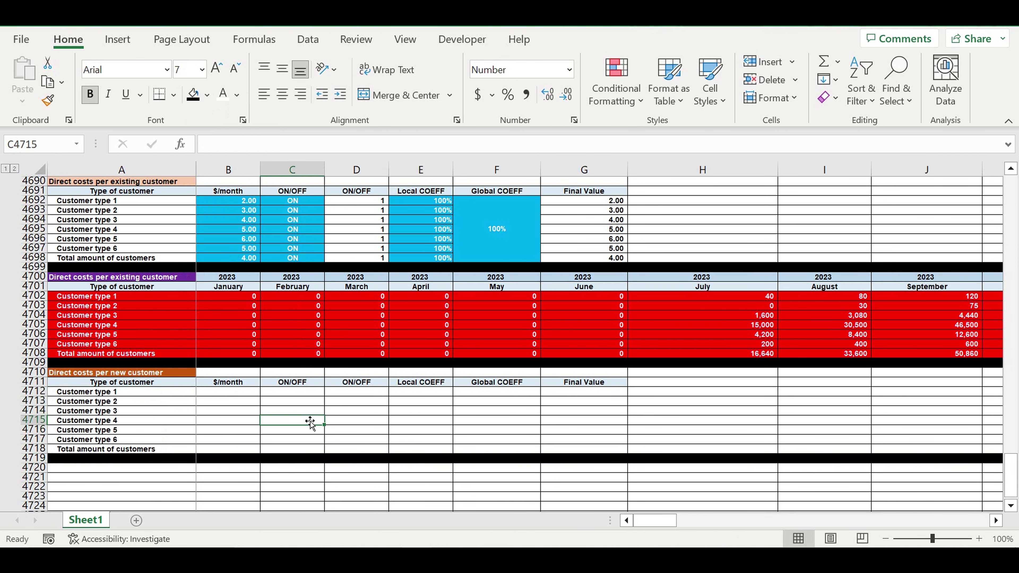
Fill the $/month cells B4712:B4718 light blue
left_click(220, 392)
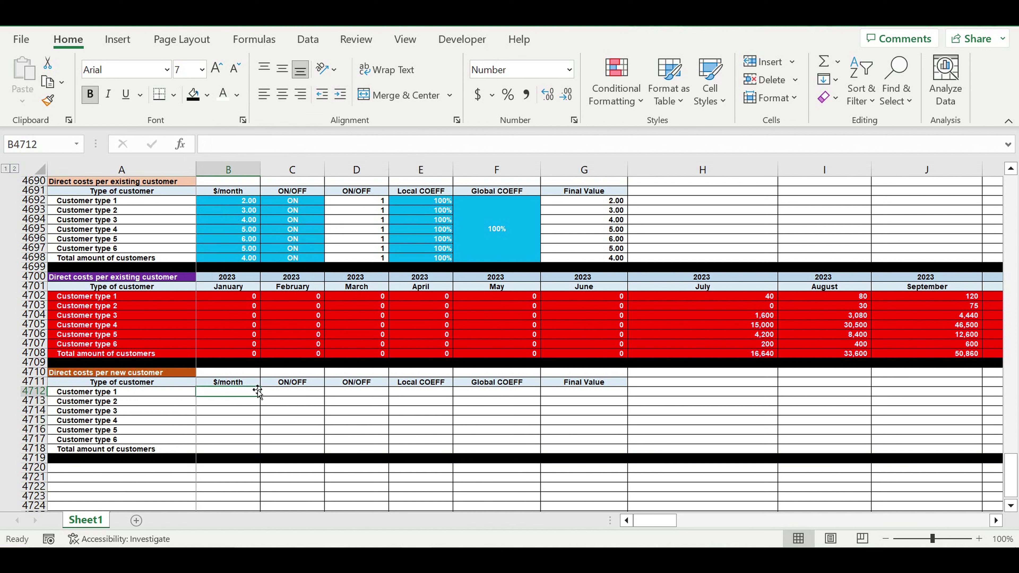
left_click(250, 383)
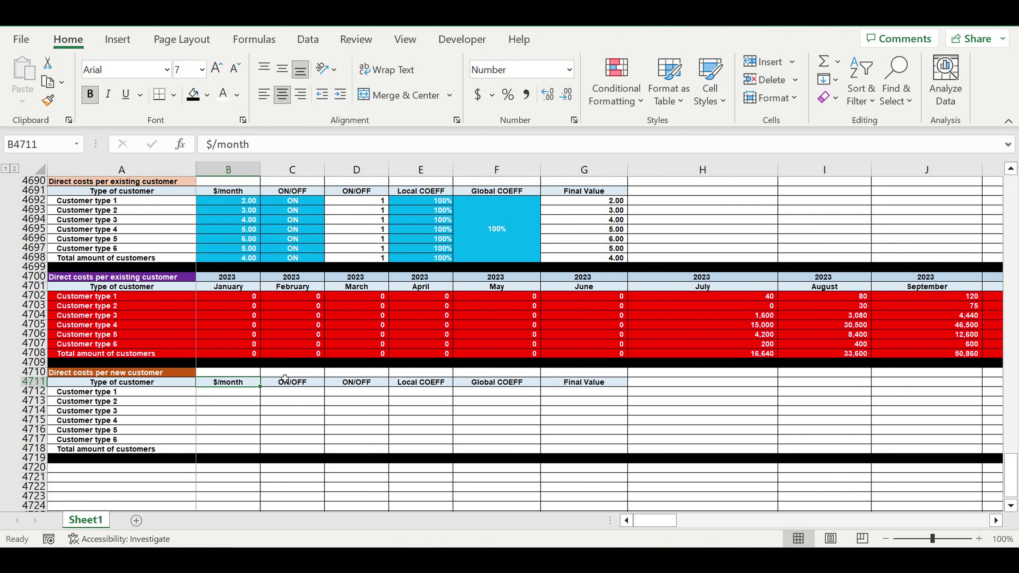
left_click(244, 394)
left_click_drag(240, 395, 249, 449)
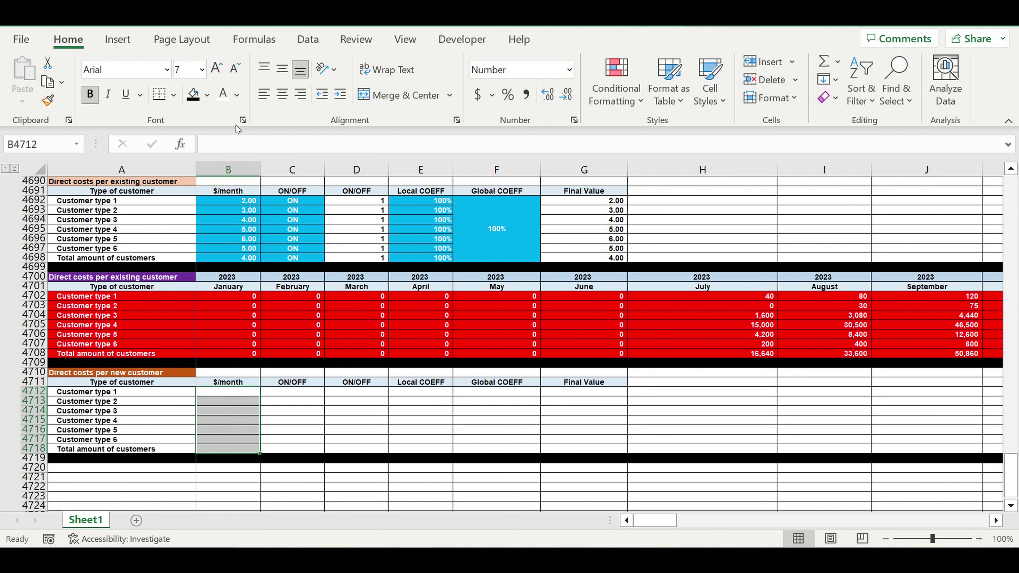
left_click(210, 99)
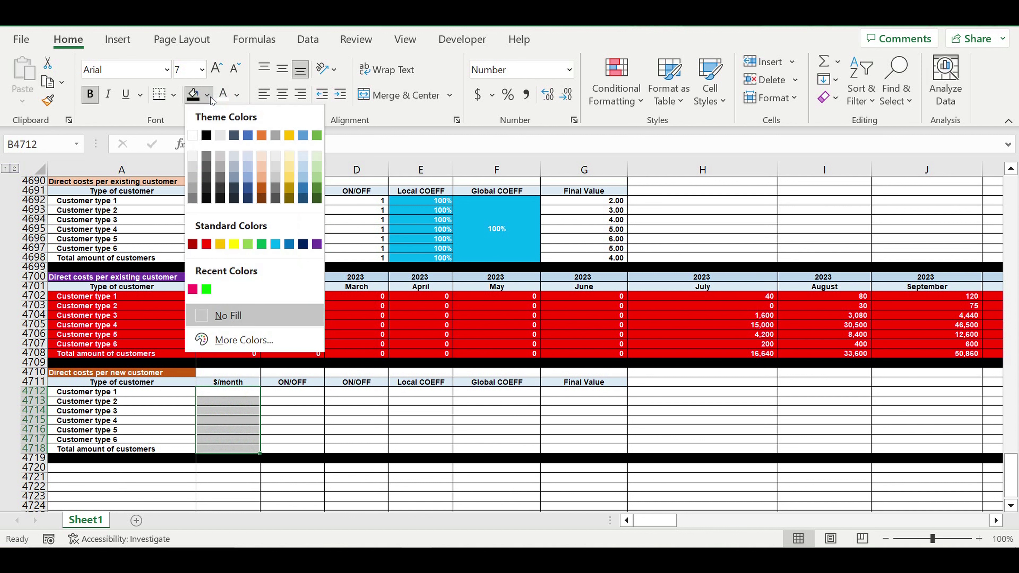
left_click(275, 244)
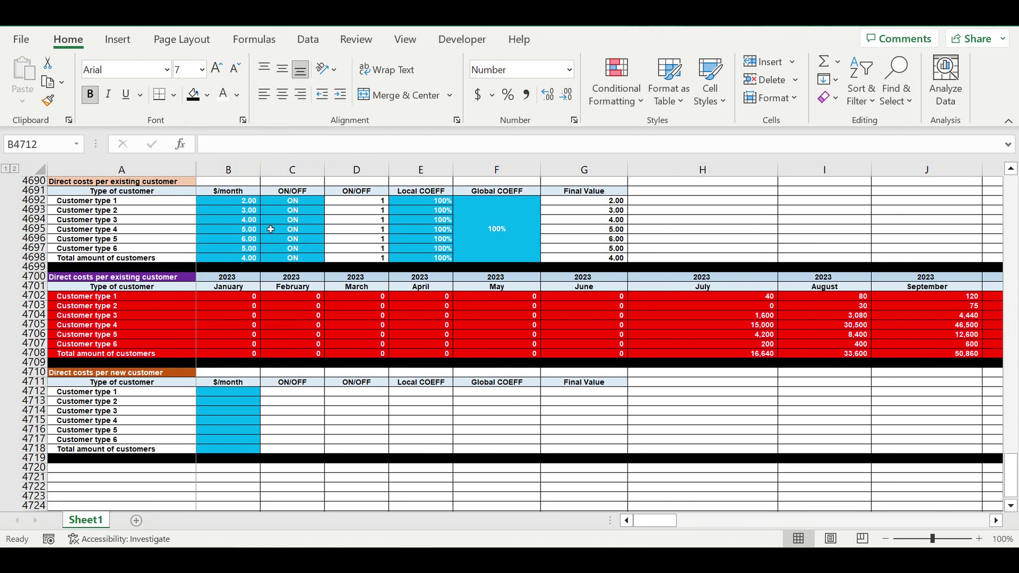
Enter costs 9, 8, 7, 6, 5, 6 and 7 down B4712:B4718
left_click(234, 401)
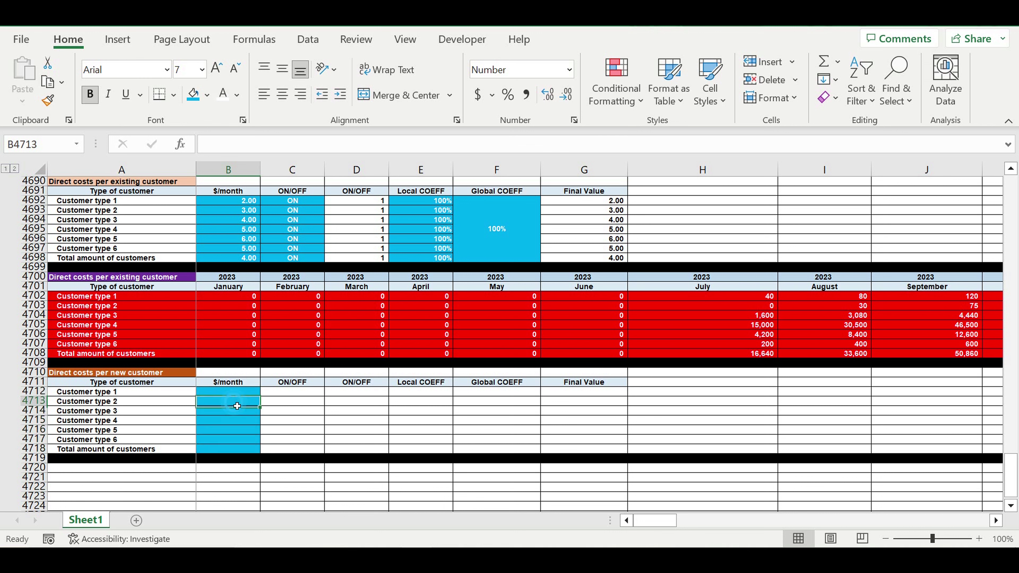
left_click(230, 391)
type("9")
key("Return")
type("8")
key("Return")
type("7")
key("Return")
type("6")
key("Return")
type("5")
key("Return")
type("6")
key("Return")
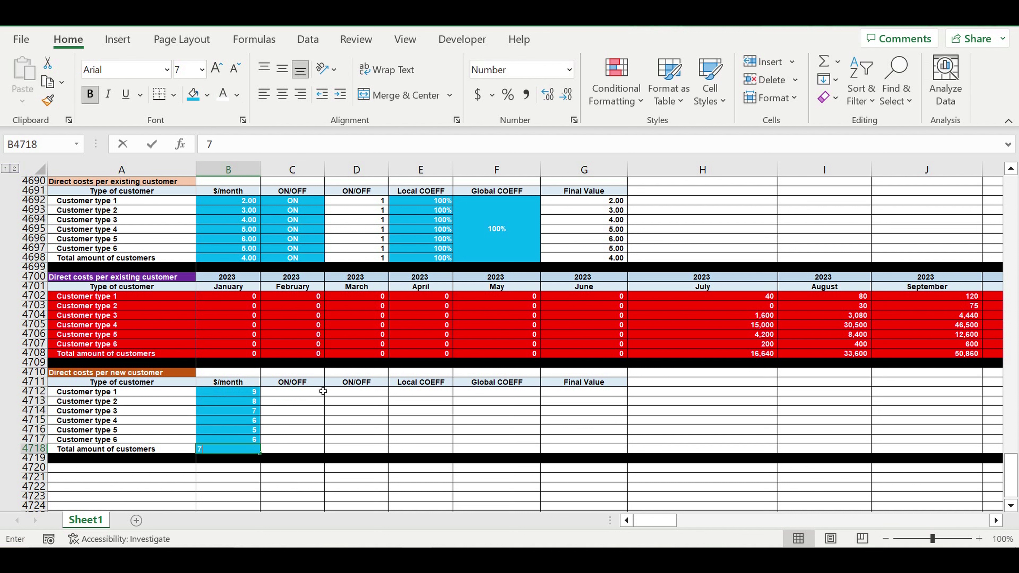
key("Return")
Show the new-customer costs with two decimal places
left_click_drag(245, 393, 245, 449)
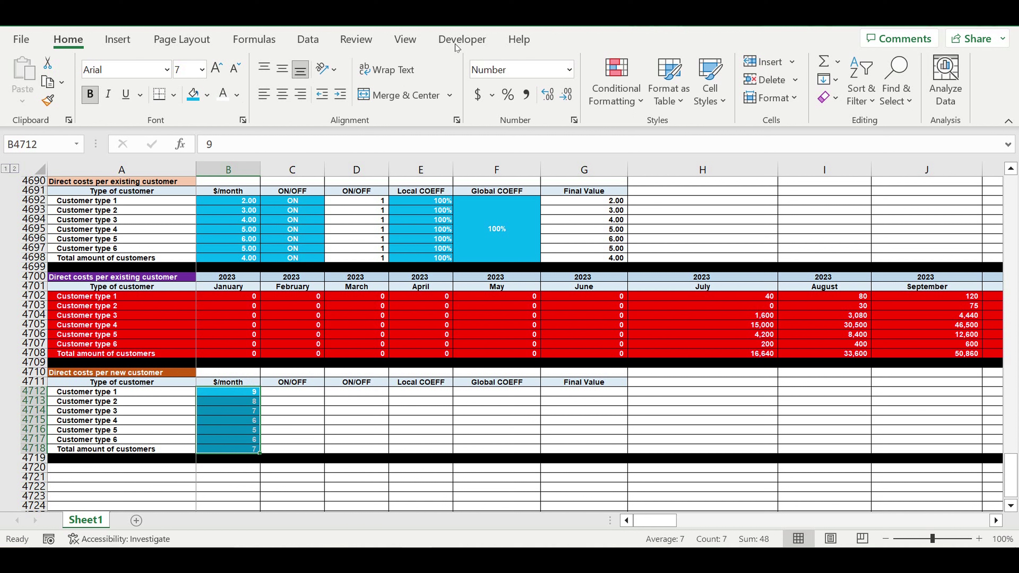
left_click(548, 96)
left_click(548, 96)
left_click(309, 420)
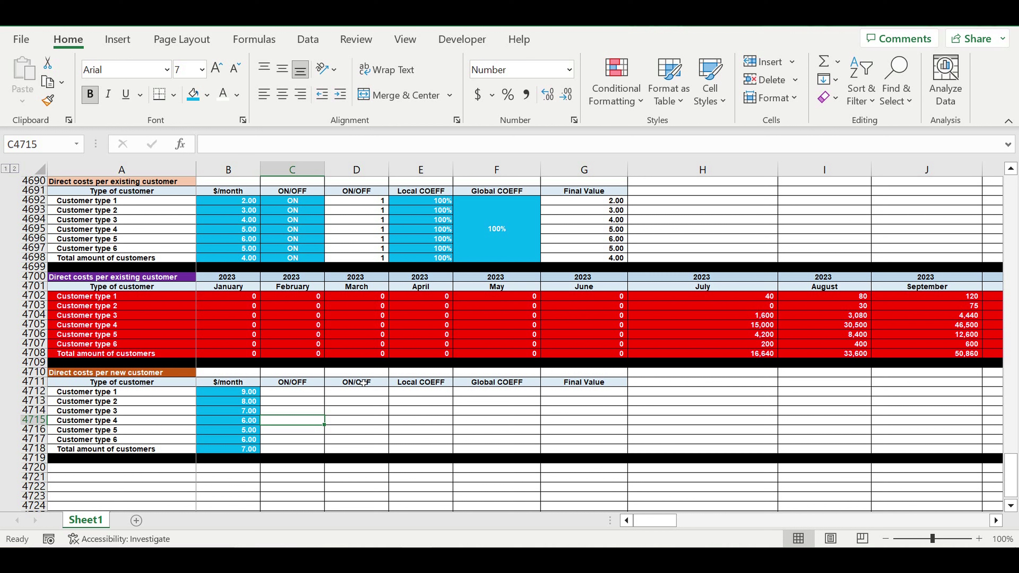
left_click(299, 393)
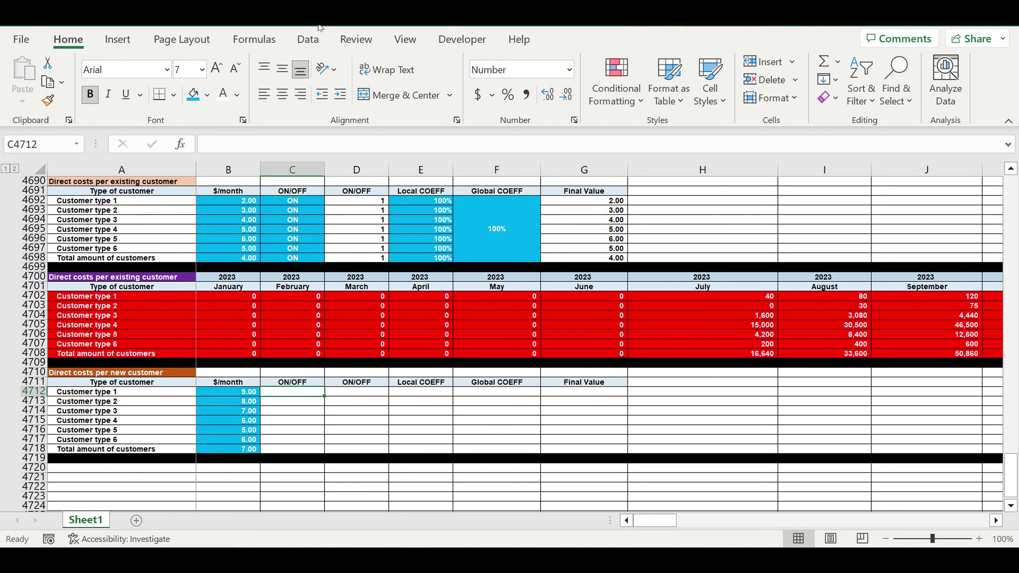
Restrict C4712 to a dropdown list sourced from =$A$1:$A$2, offering ON or OFF
left_click(308, 39)
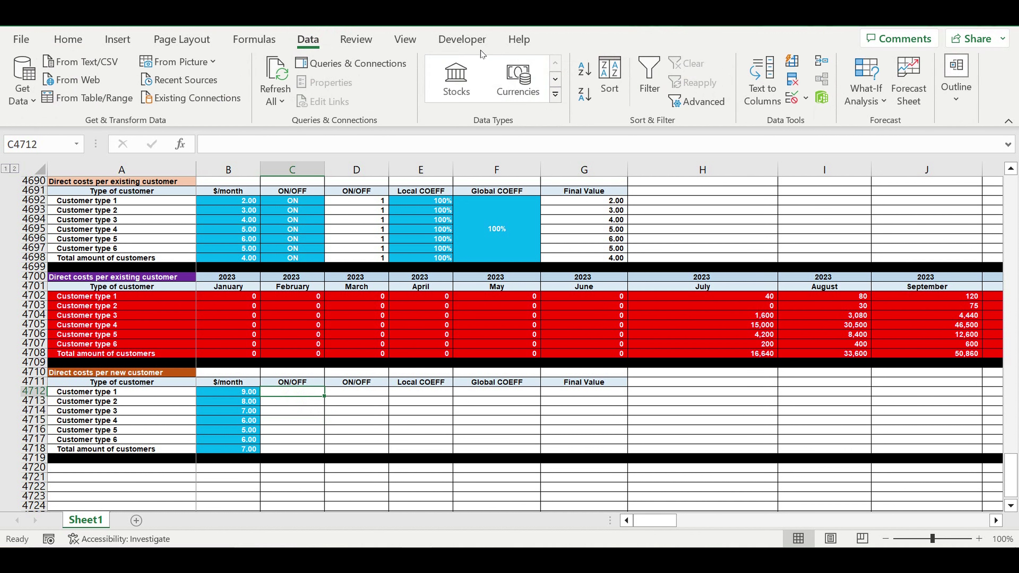
left_click(807, 101)
left_click(818, 118)
left_click(375, 114)
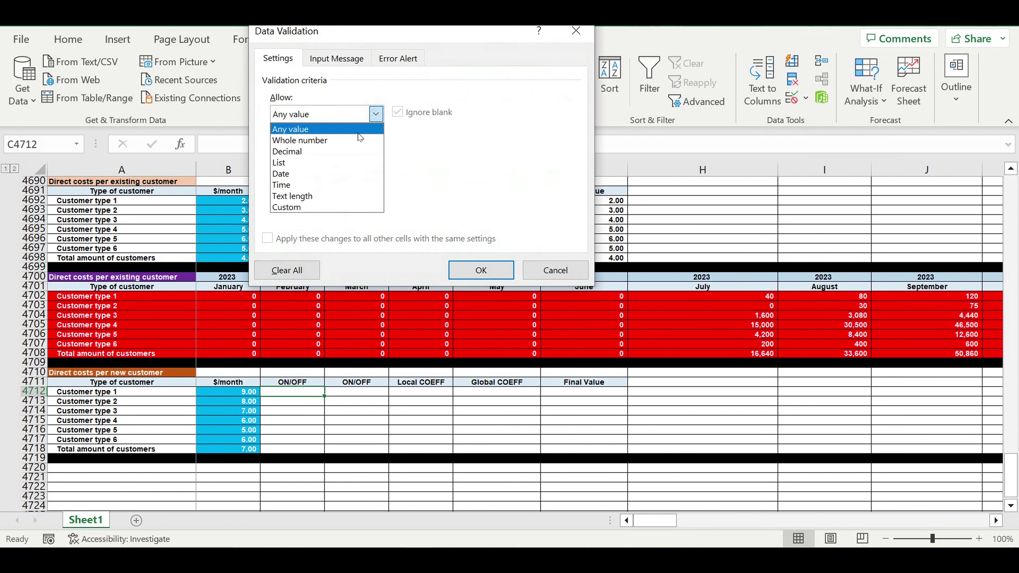
left_click(323, 159)
left_click(483, 182)
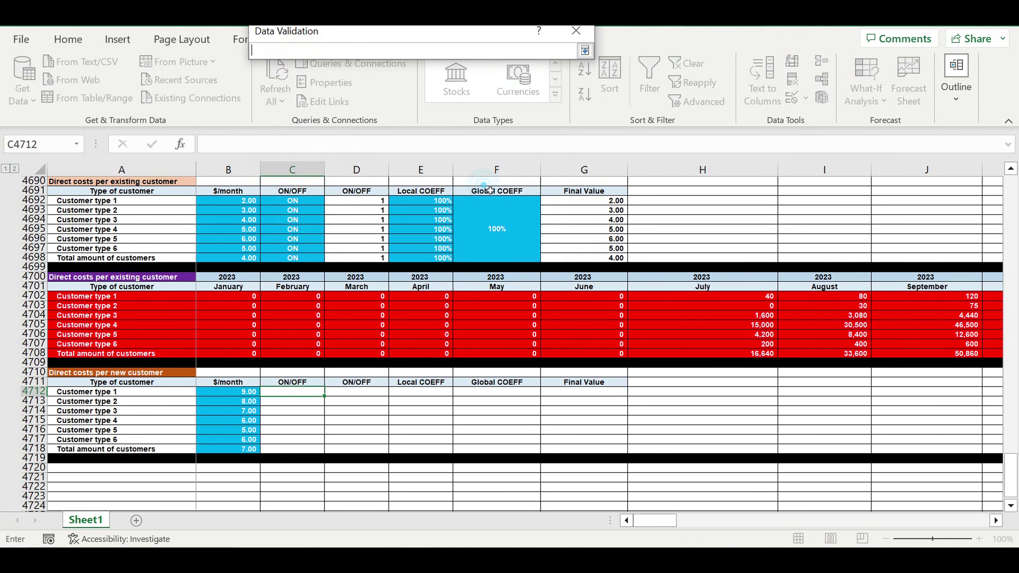
left_click_drag(1012, 486, 1011, 193)
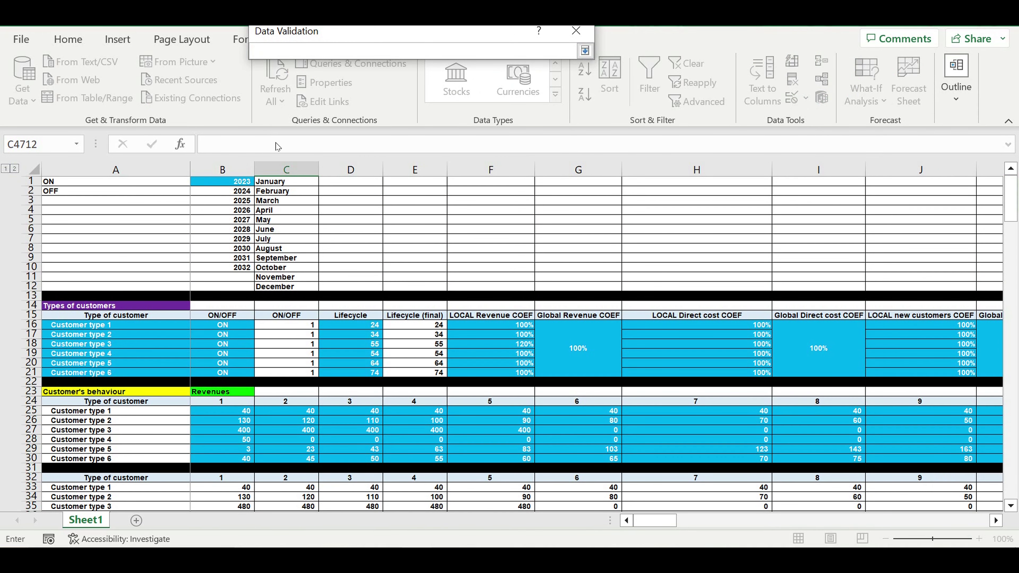
left_click(56, 184)
left_click_drag(58, 185, 127, 189)
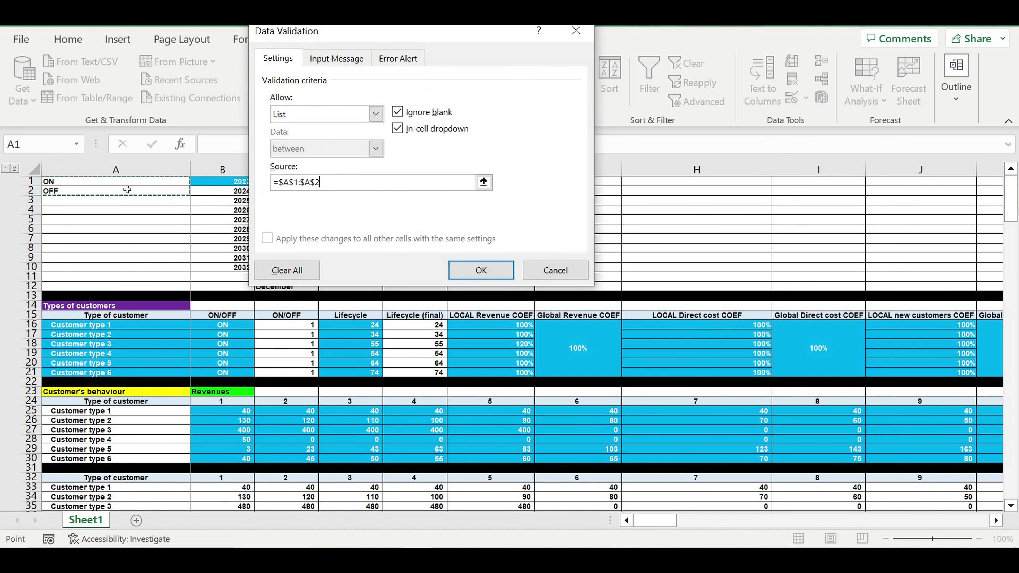
key("Return")
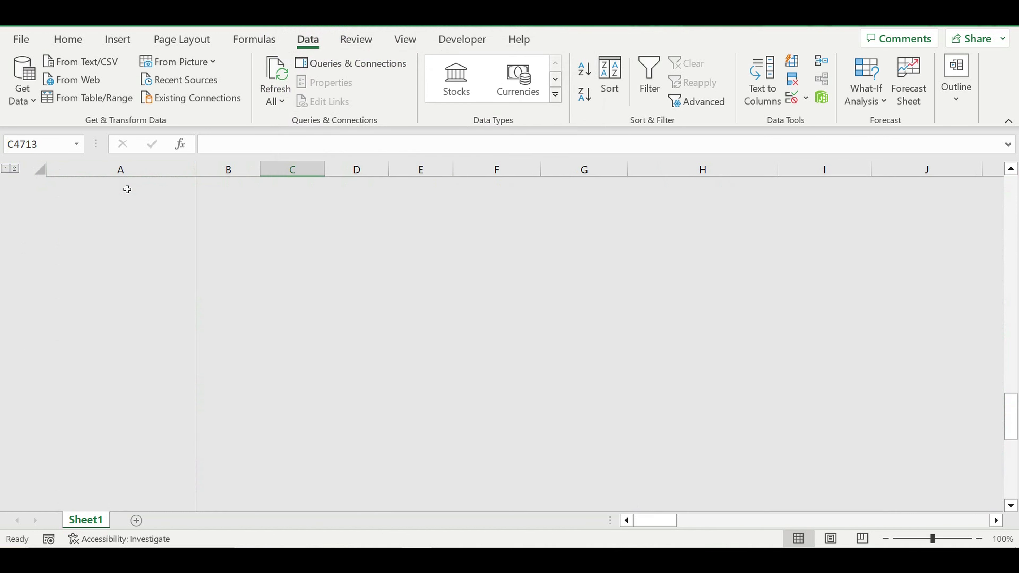
scroll(351, 337, "down", 4)
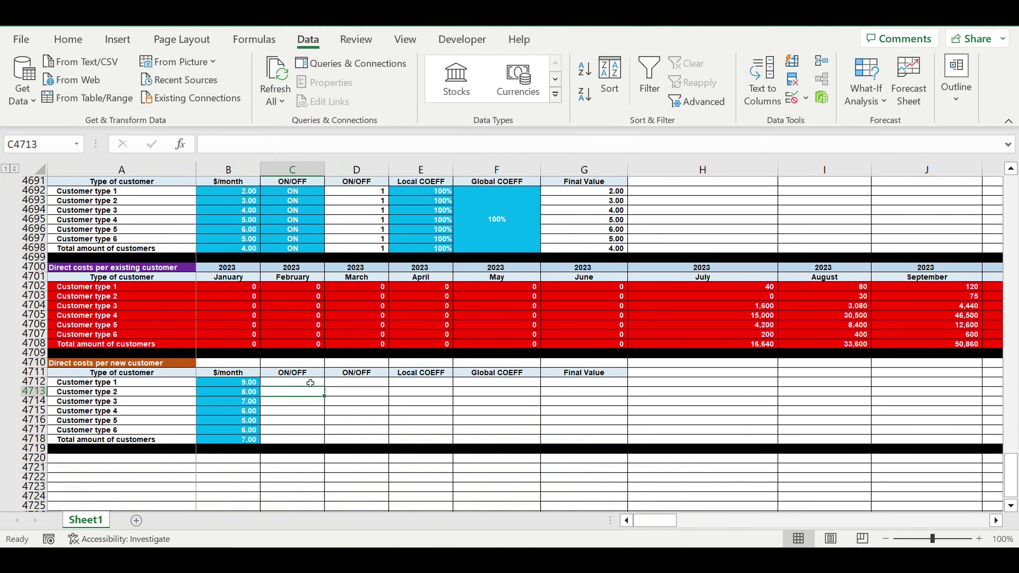
left_click(310, 382)
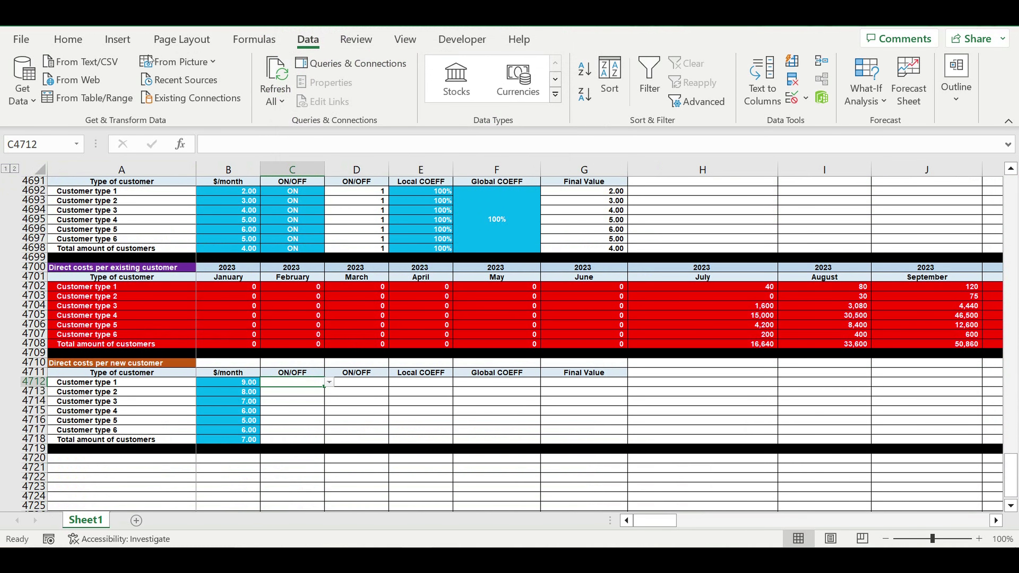
Shade C4712 light blue and set its dropdown to ON
left_click(75, 48)
left_click(193, 94)
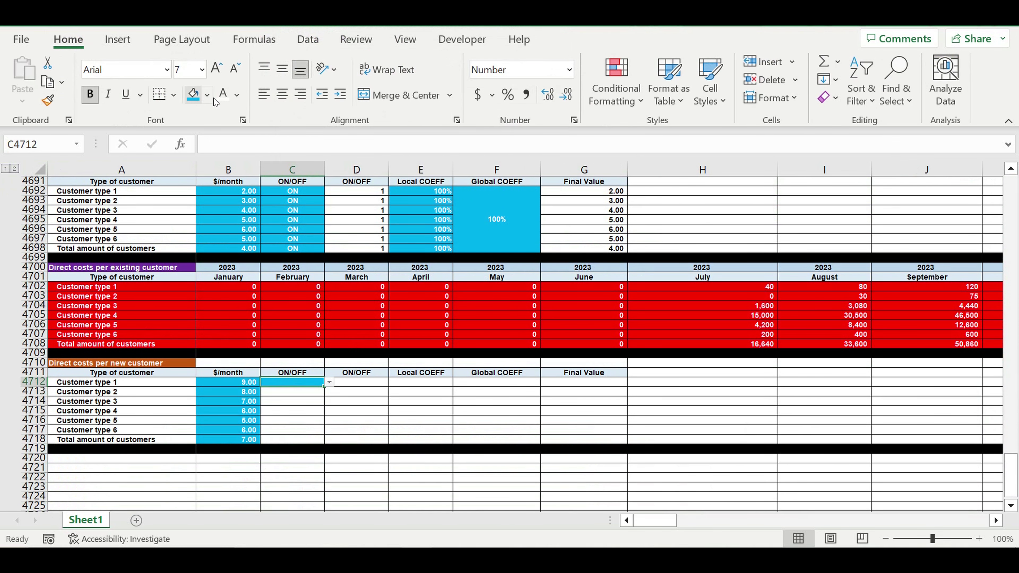
left_click(329, 382)
left_click(309, 396)
Centre the ON value and copy the switch down through C4718
key("alt+h")
key("a")
key("c")
left_click_drag(328, 392, 335, 439)
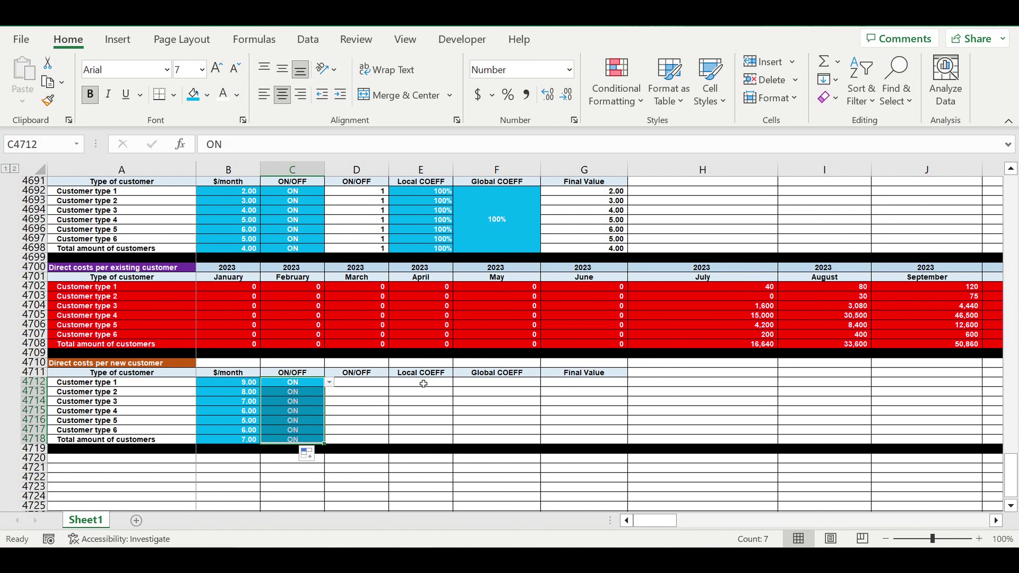
left_click(373, 403)
left_click(374, 386)
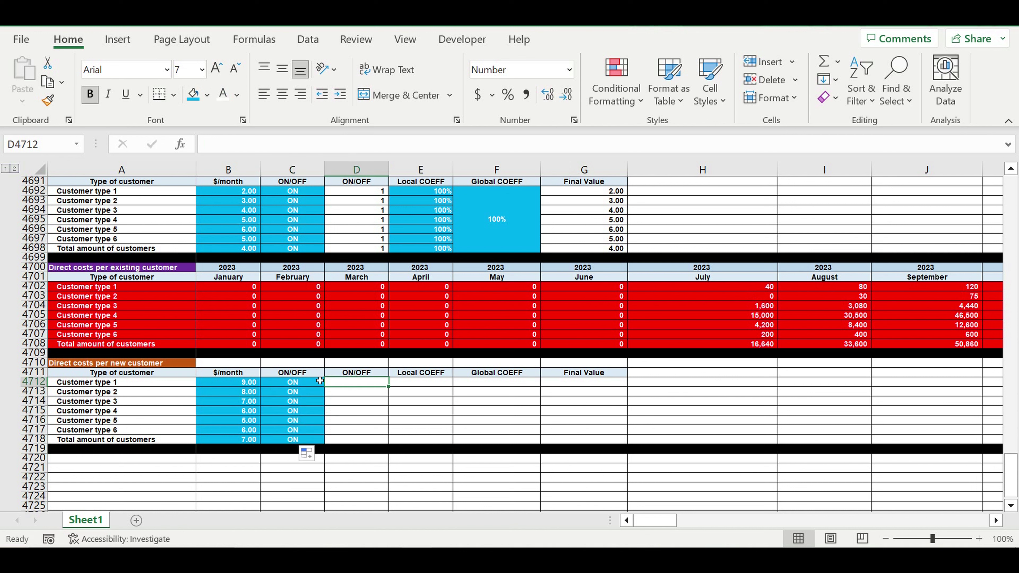
left_click(308, 385)
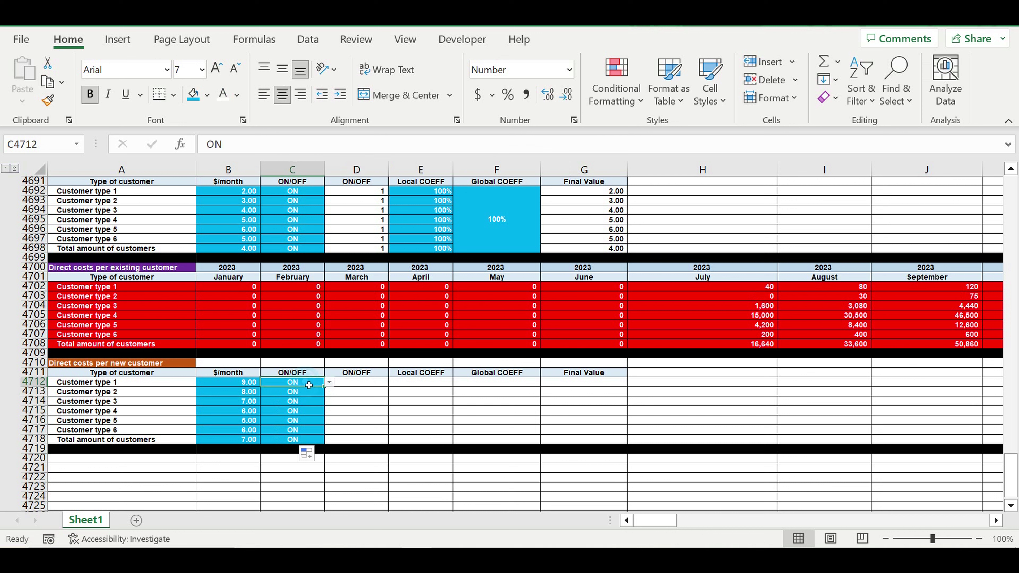
left_click(374, 386)
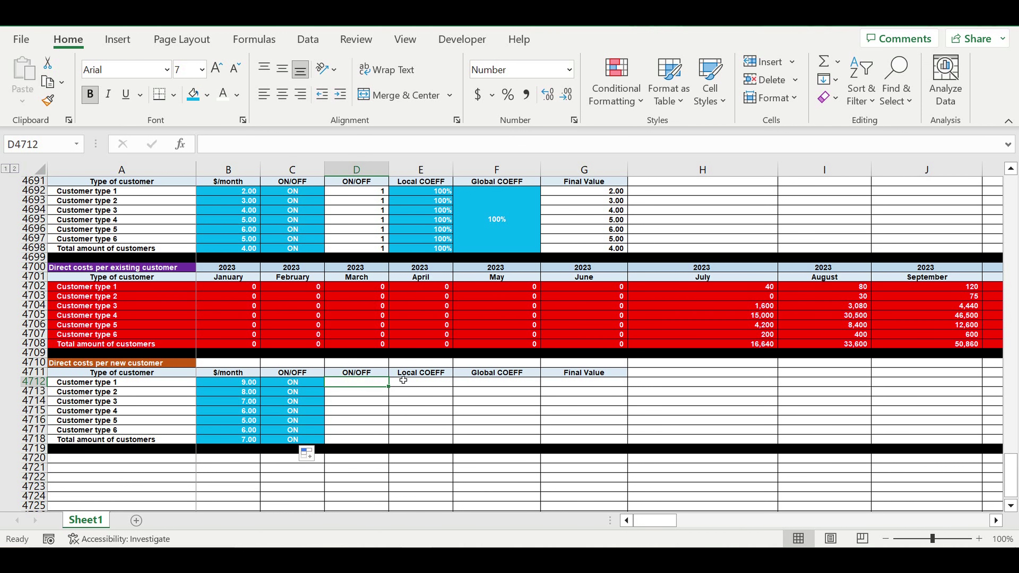
Enter =IF(C4712=$A$1,1,0) in D4712 for Customer type 1
scroll(402, 374, "down", 1)
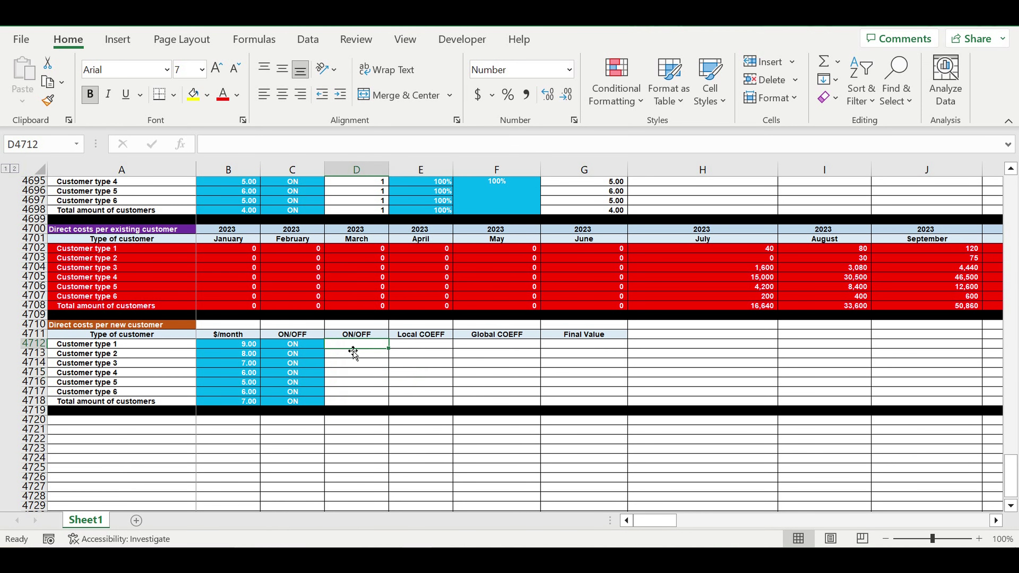
type("=if(")
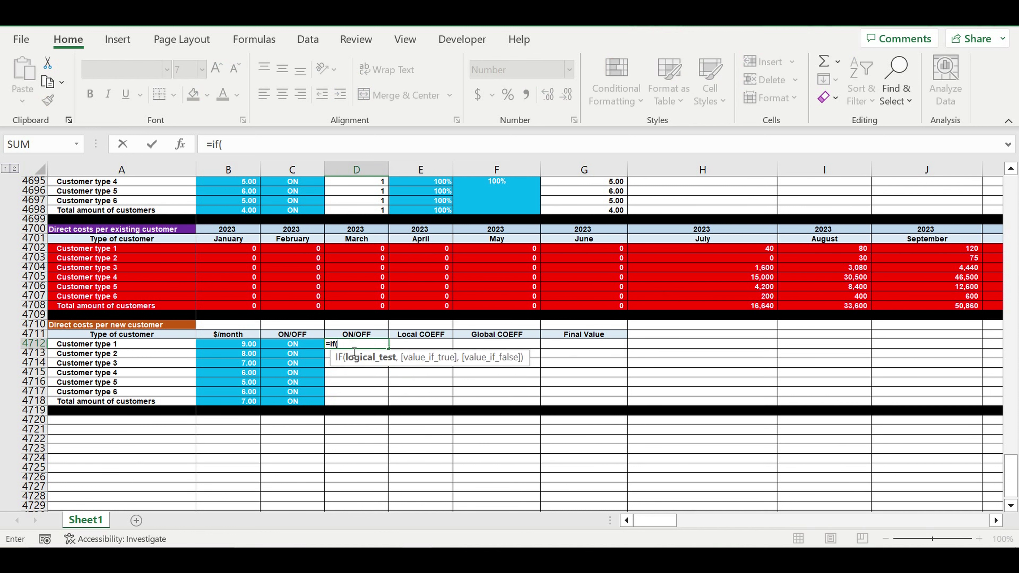
left_click(304, 347)
type("=")
left_click_drag(1010, 460, 997, 76)
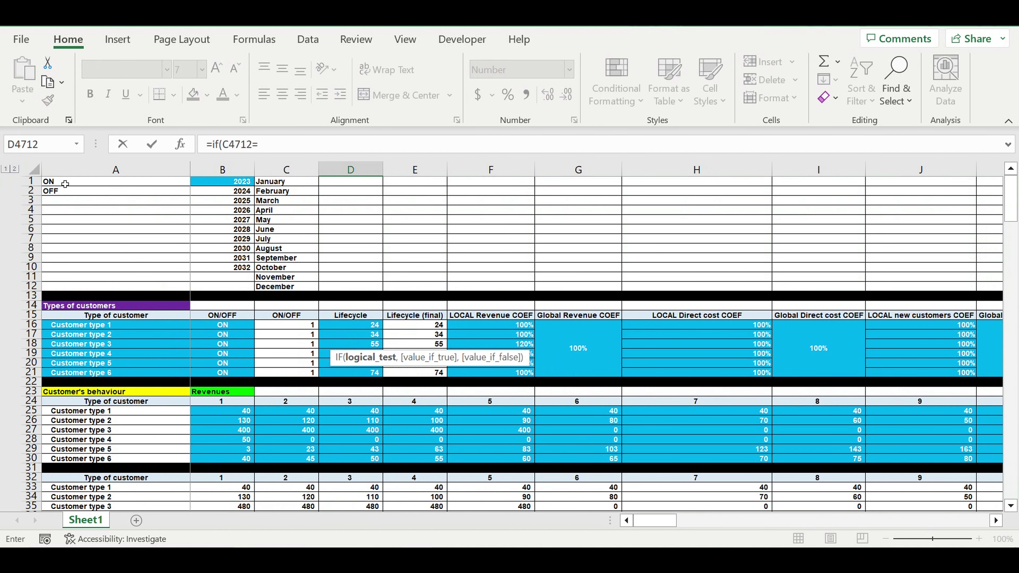
left_click(63, 182)
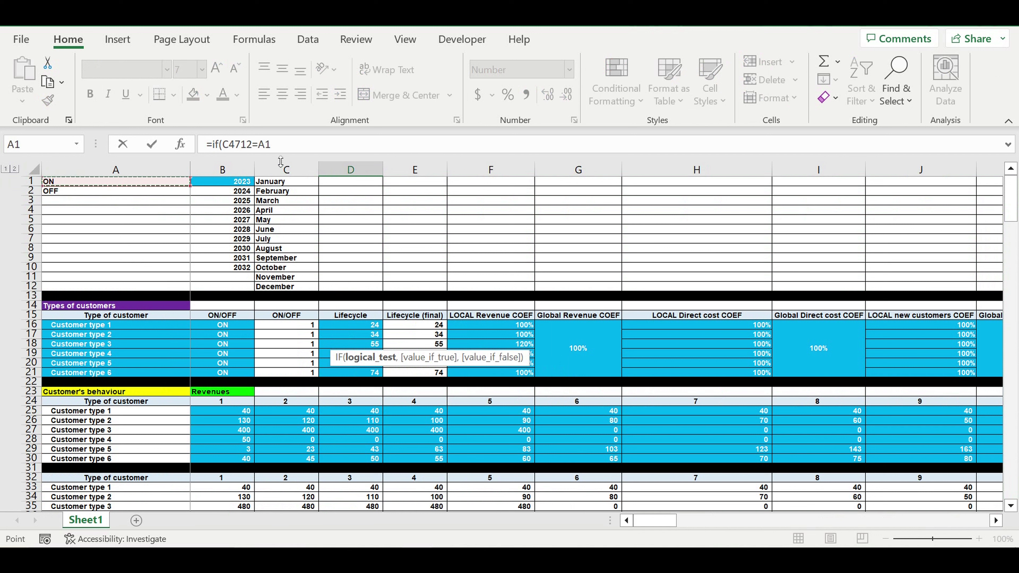
left_click(260, 145)
type("$")
key("Right")
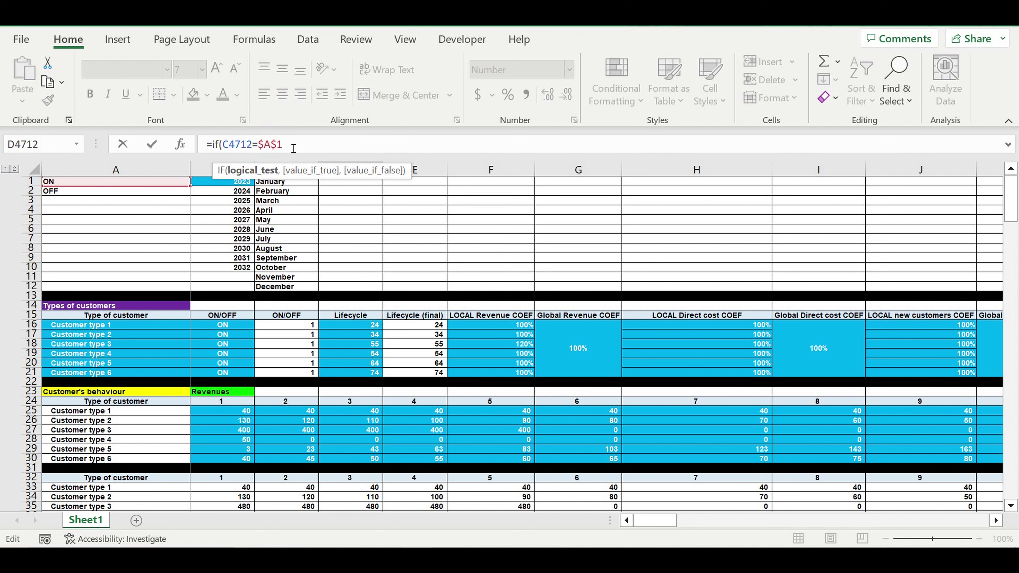
type(",1,0")
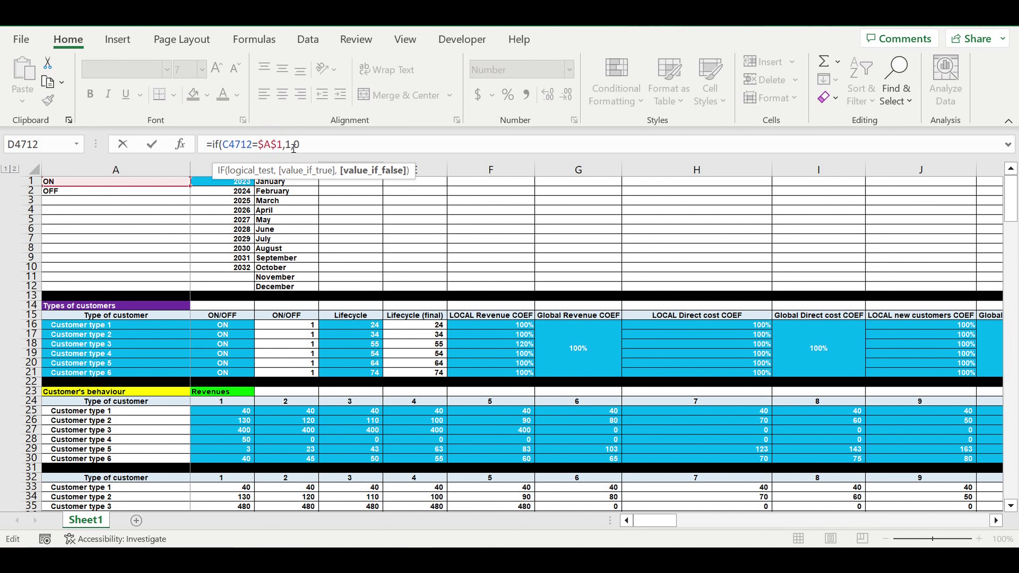
type(")")
key("Return")
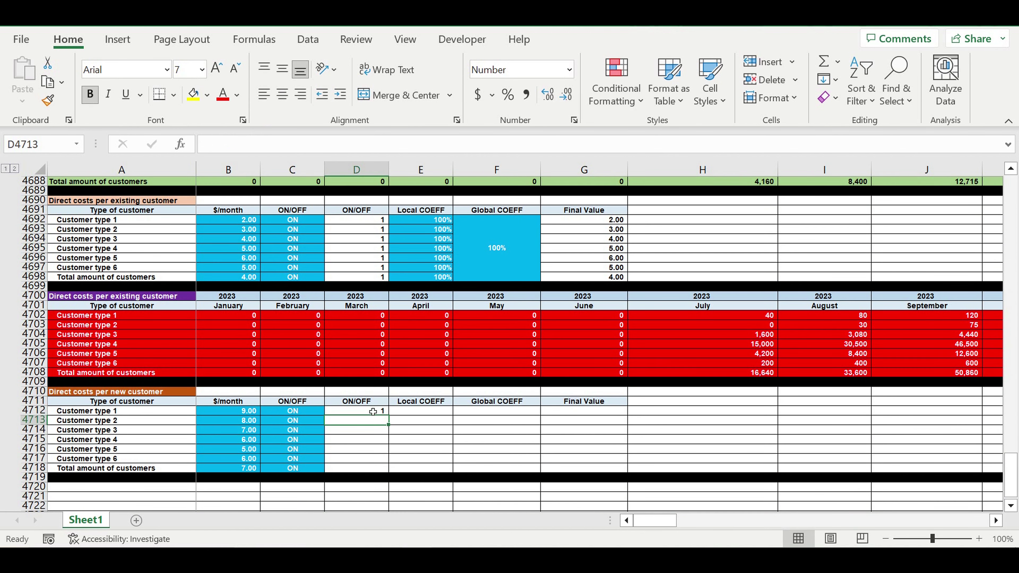
Copy the IF formula down through D4718
left_click(373, 411)
left_click_drag(392, 419, 379, 504)
left_click(463, 457)
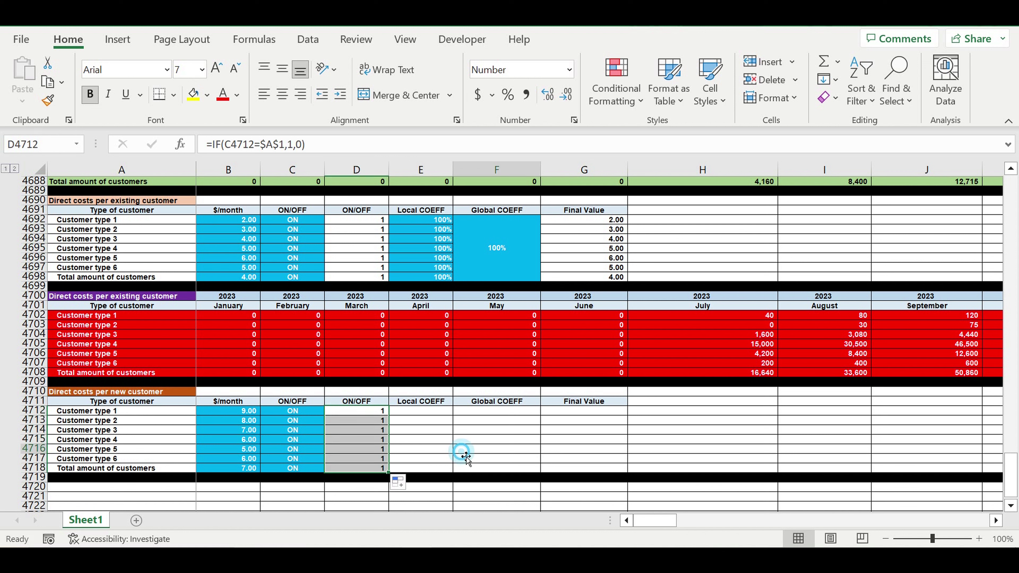
left_click(302, 433)
left_click(329, 433)
left_click(319, 449)
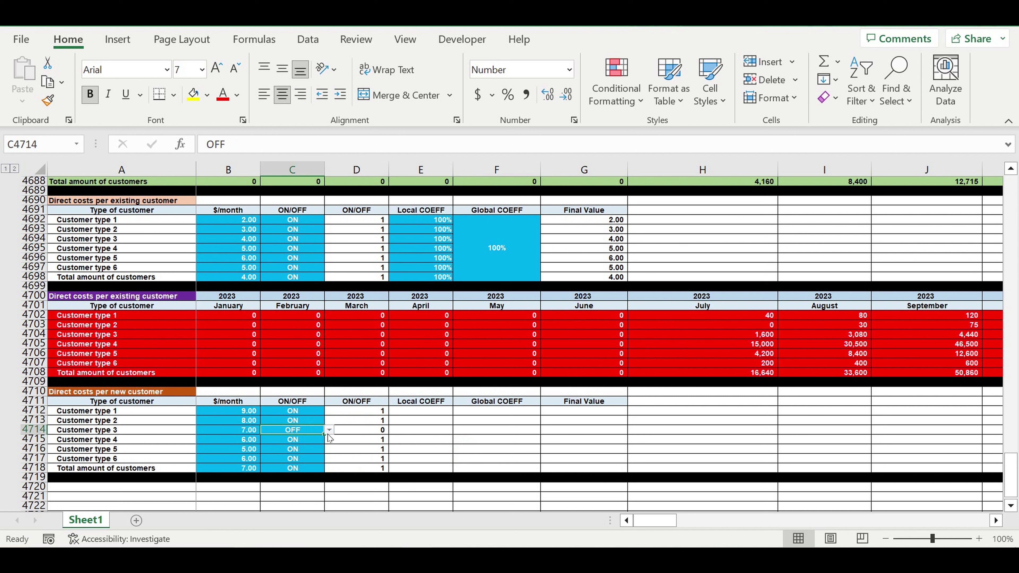
left_click_drag(328, 440, 327, 473)
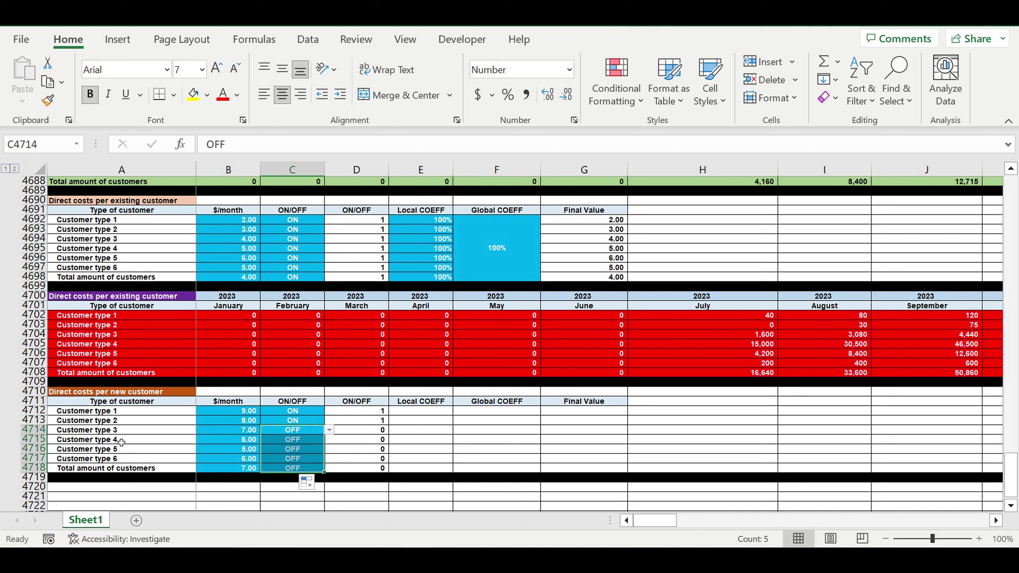
left_click_drag(101, 430, 108, 463)
left_click(105, 468)
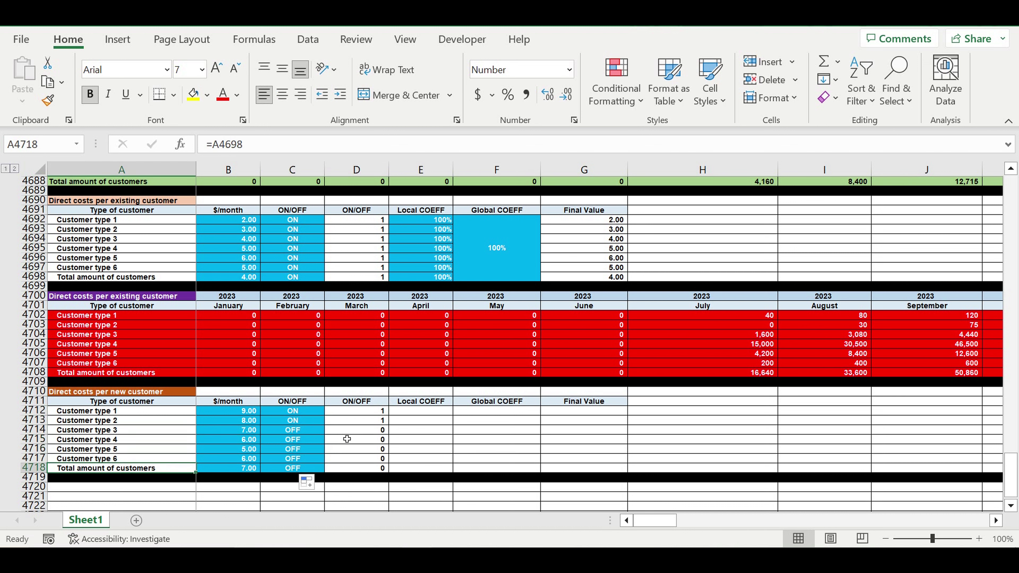
left_click_drag(365, 434, 365, 468)
left_click(299, 421)
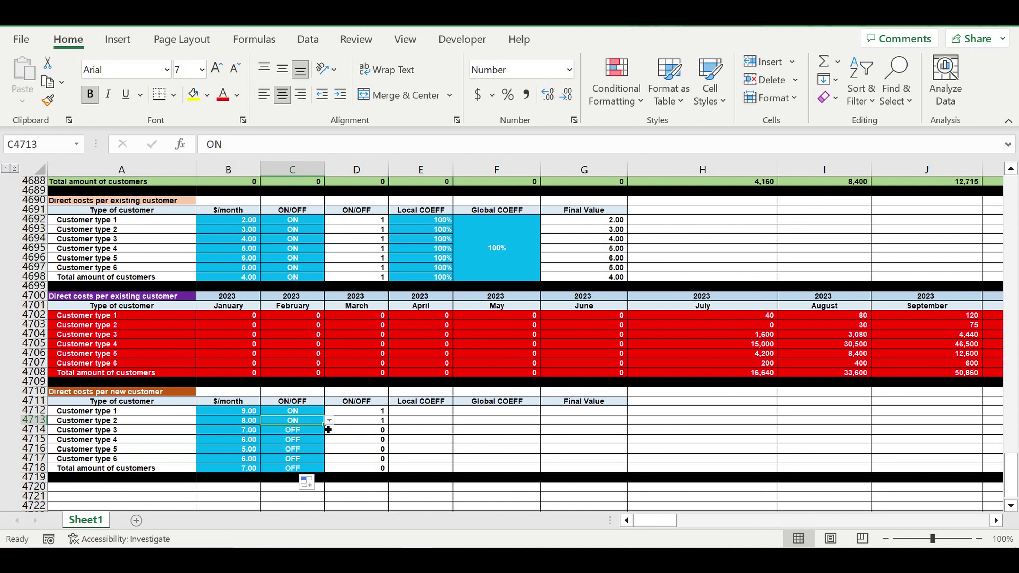
left_click_drag(327, 429, 325, 471)
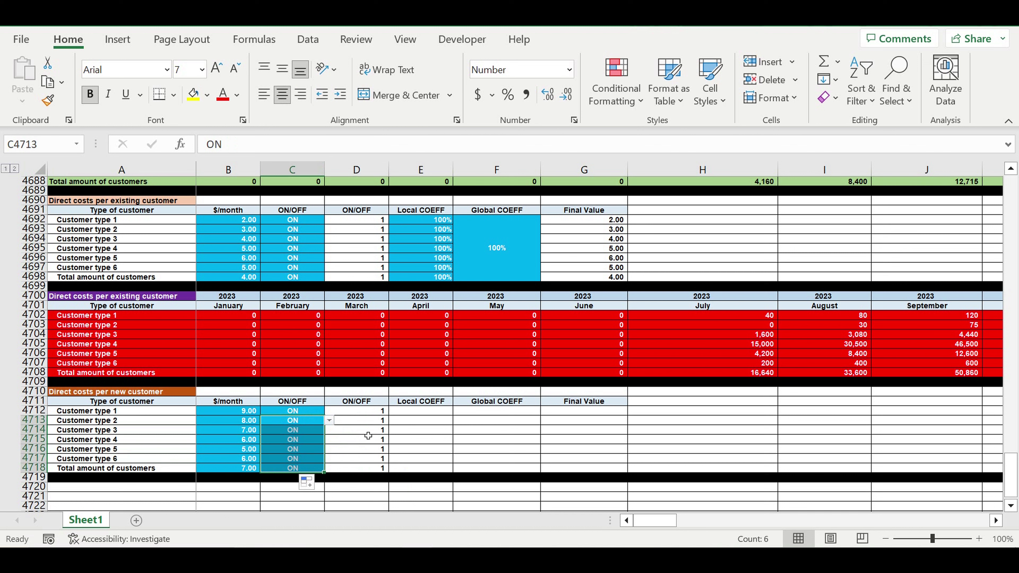
left_click(437, 450)
left_click(431, 411)
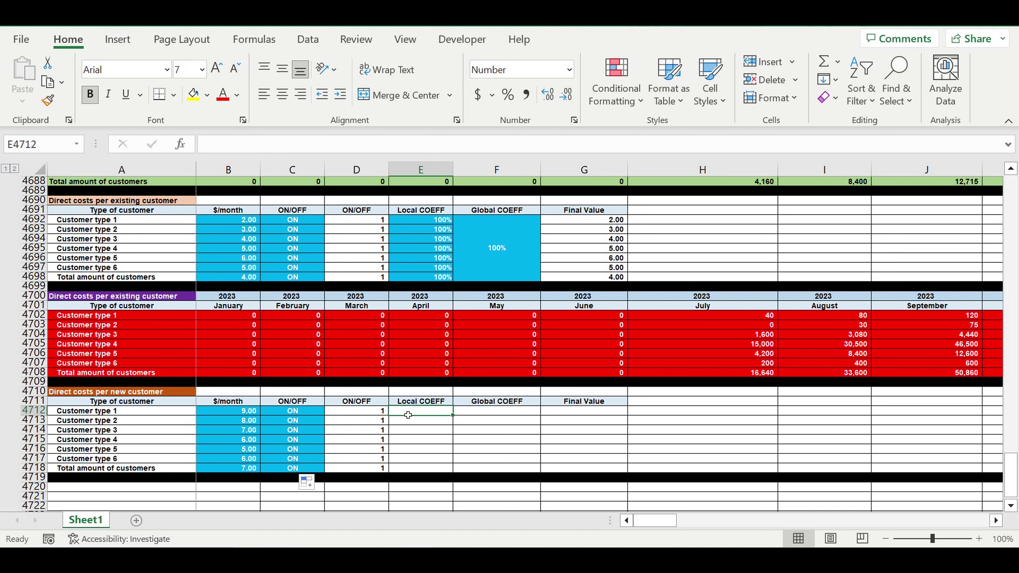
Enter 1 as Customer type 1's Local COEFF in E4712
left_click_drag(242, 411, 242, 470)
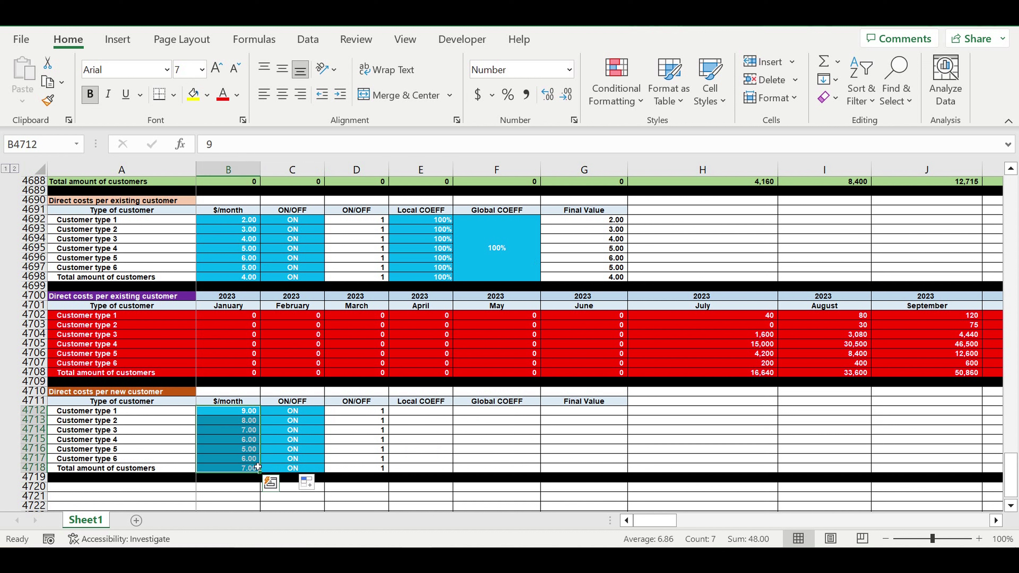
left_click(239, 414)
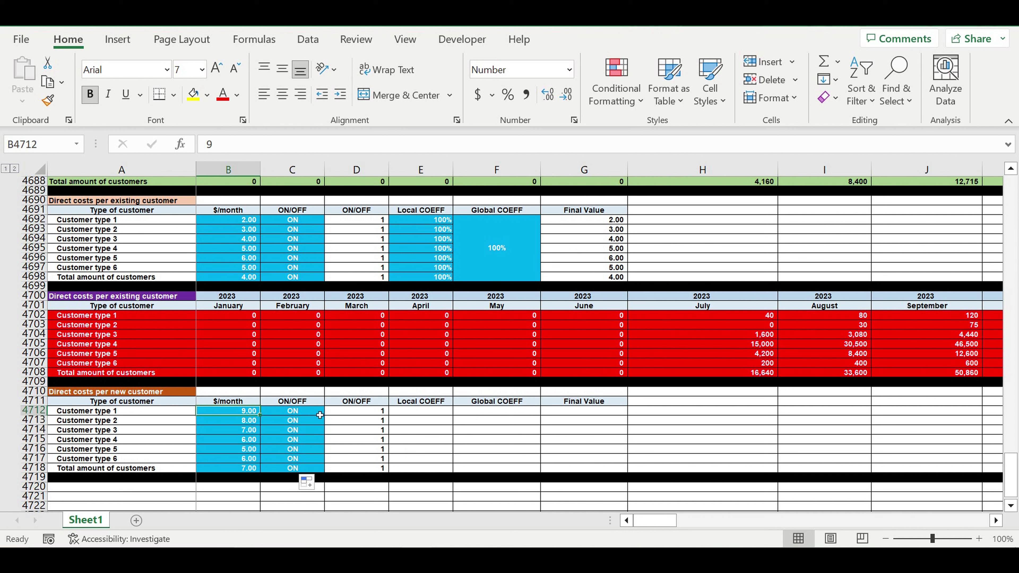
left_click(413, 412)
type("1")
key("ctrl+Return")
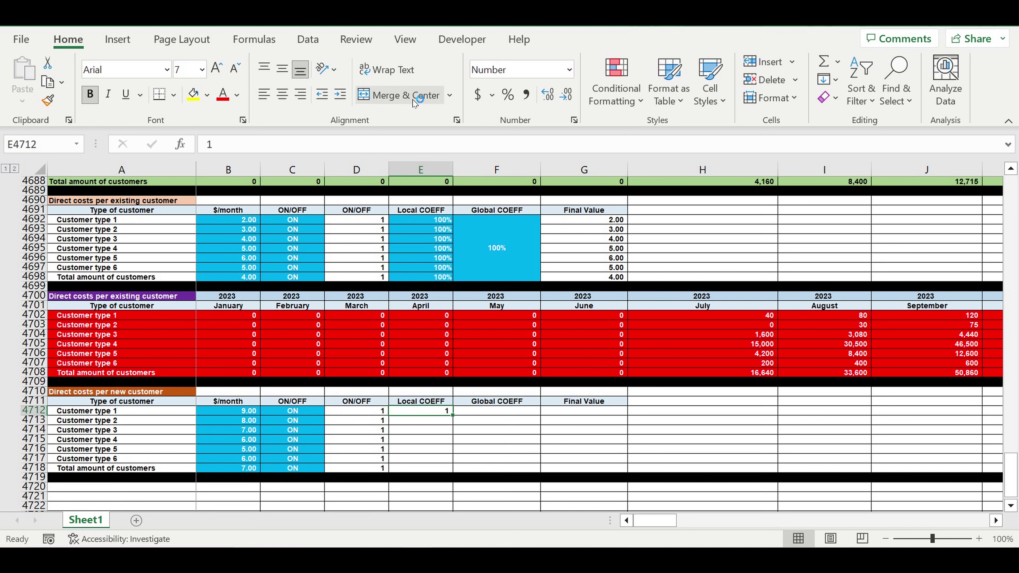
Format E4712 with white text, light-blue fill and Percent Style
left_click(237, 95)
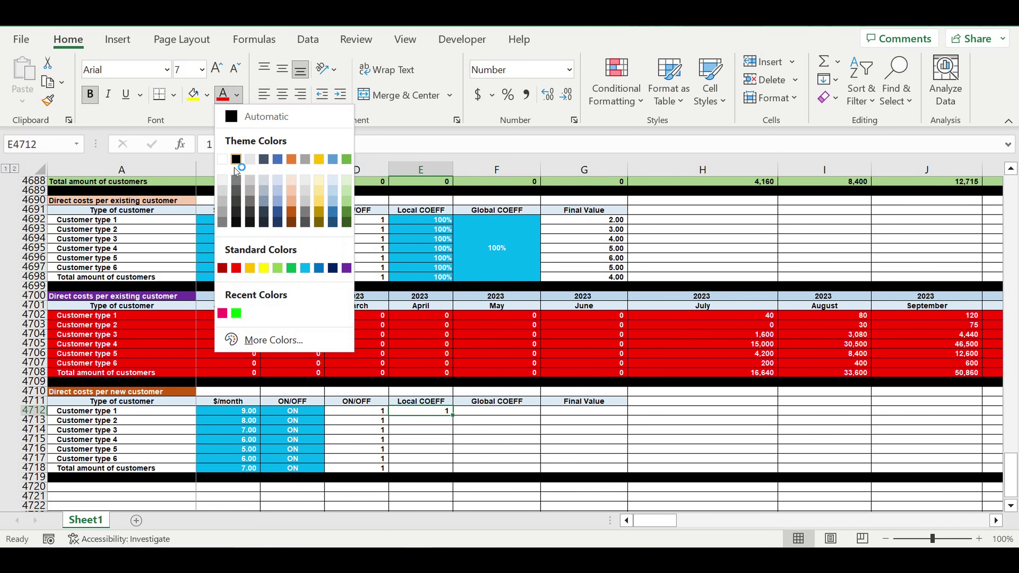
left_click(222, 161)
left_click(207, 98)
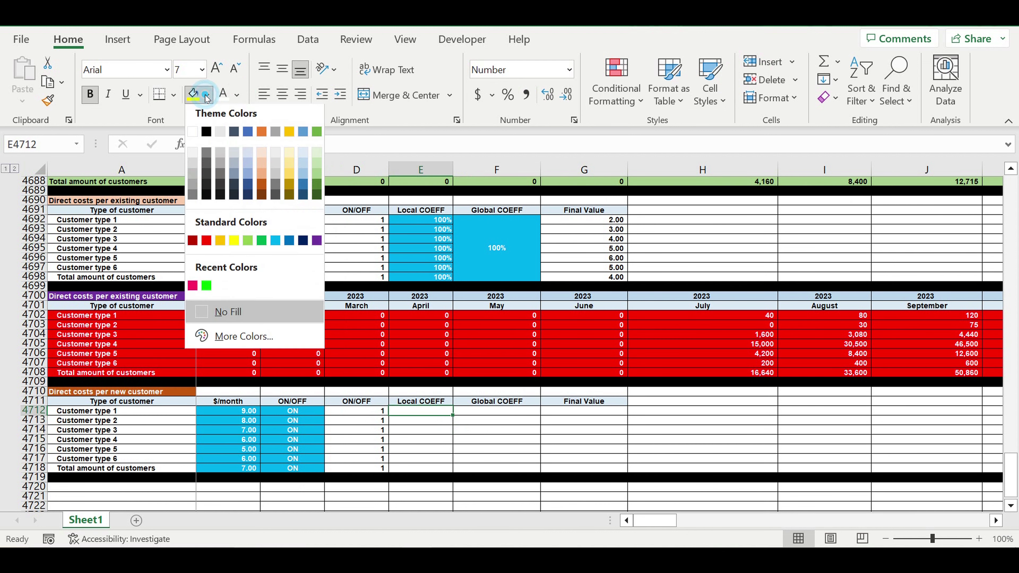
left_click(275, 245)
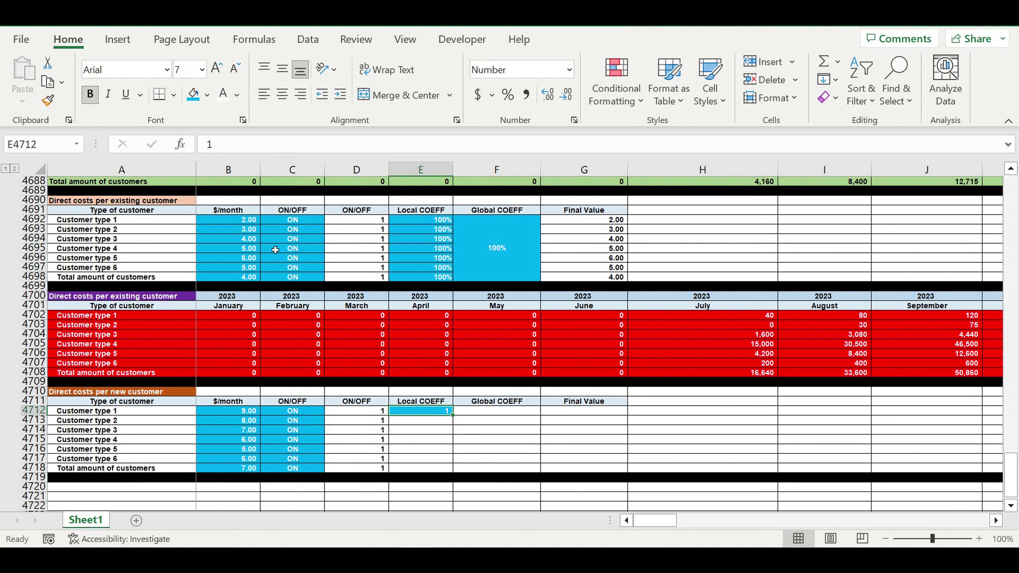
left_click(509, 94)
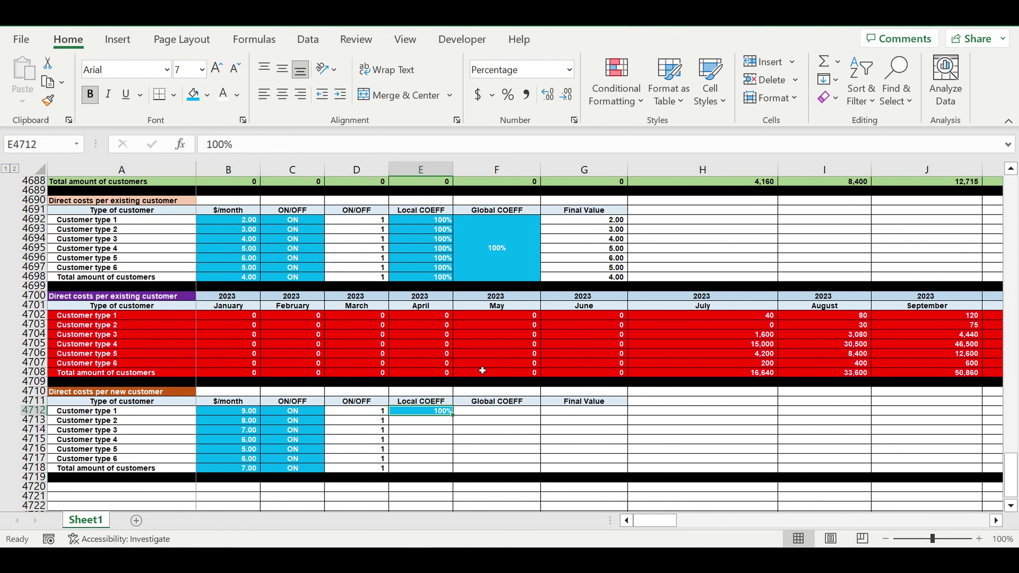
Fill 100% down to E4718, copy it into F4712, and merge F4712:F4718 into one block
left_click_drag(458, 421, 492, 461)
left_click(553, 440)
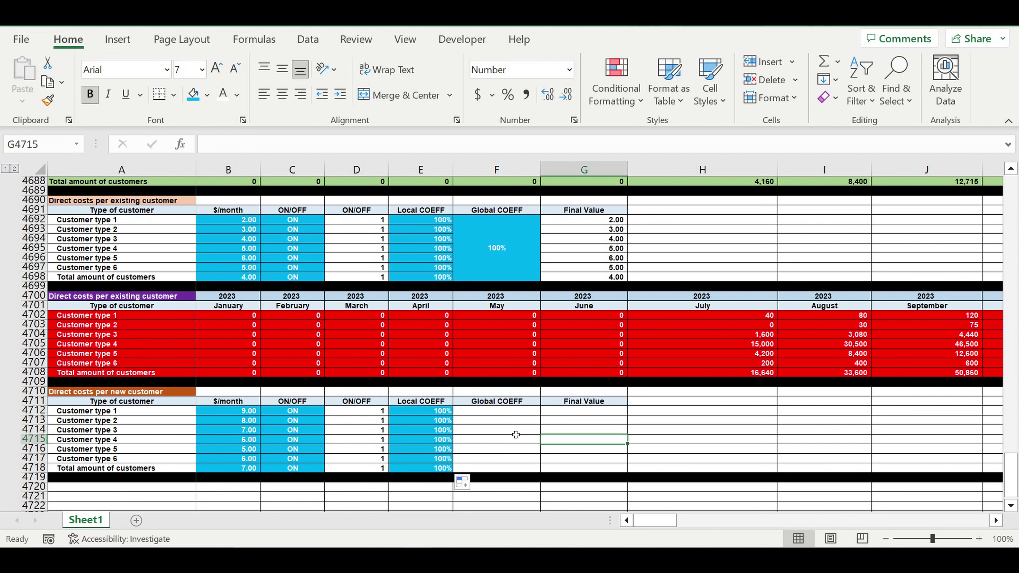
left_click(450, 414)
left_click_drag(458, 421, 521, 468)
left_click(522, 414)
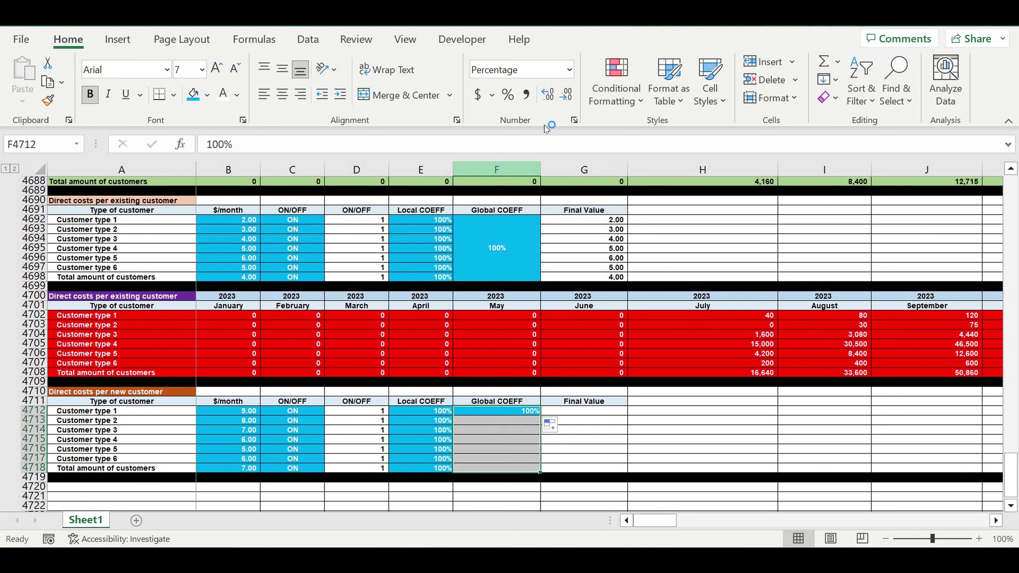
left_click(406, 95)
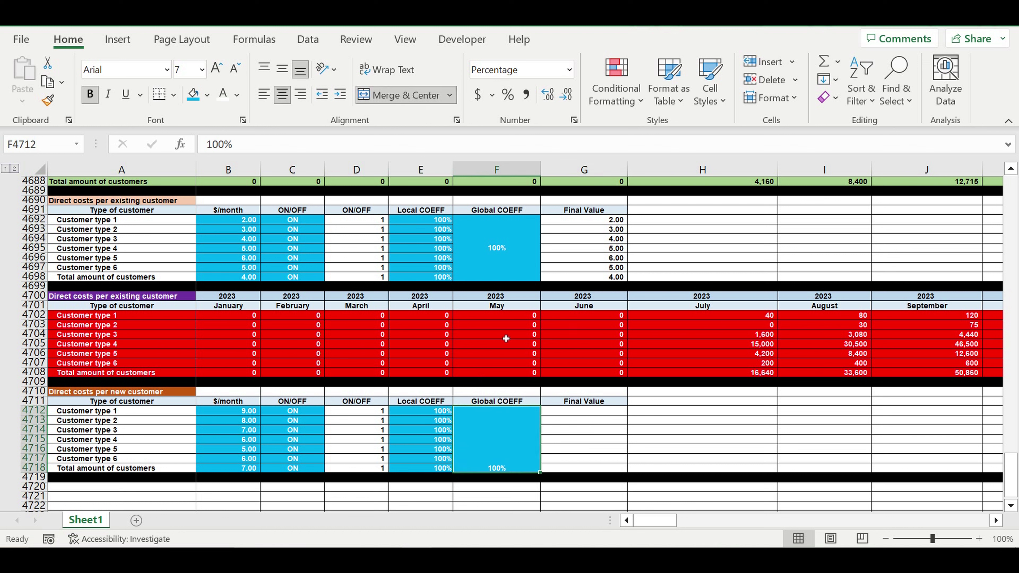
Centre the merged F4712 value vertically via Format Cells and reapply Percent Style
right_click(521, 435)
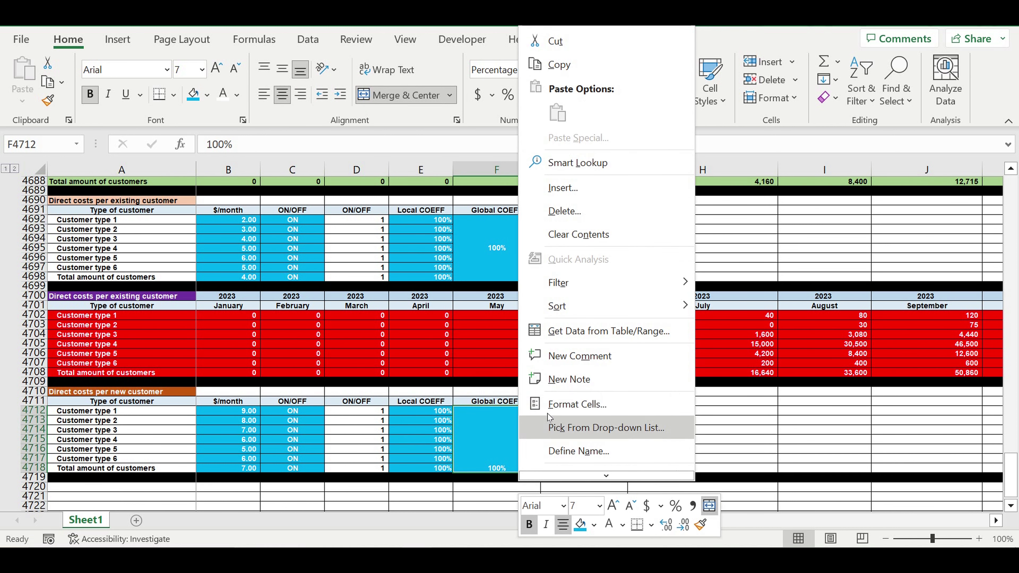
left_click(562, 408)
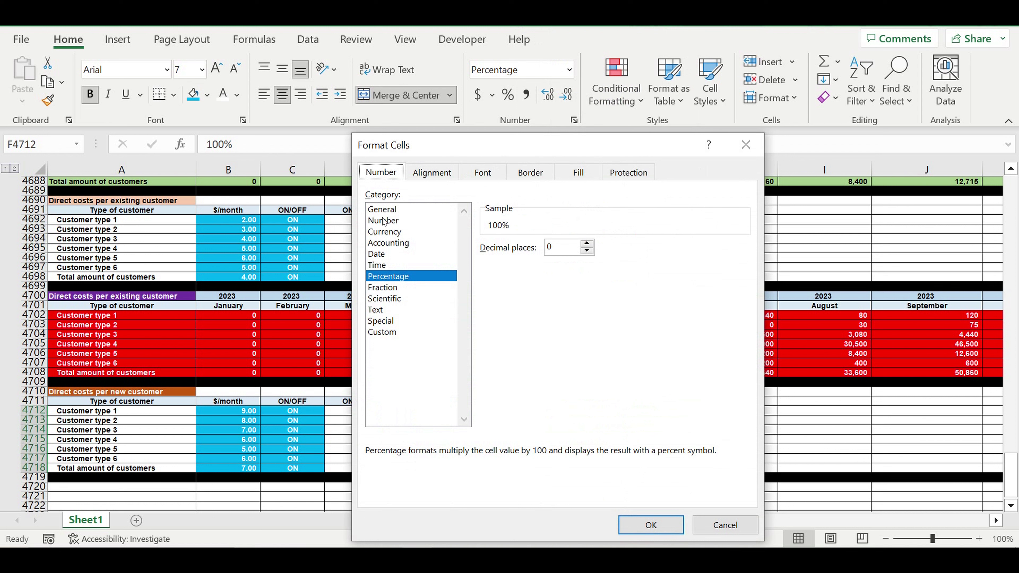
left_click(384, 221)
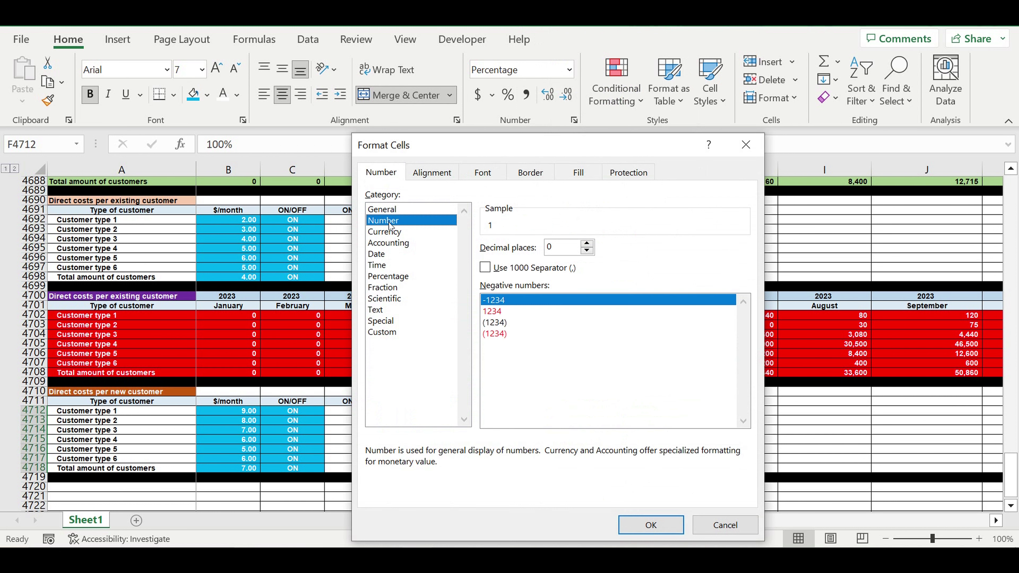
left_click(442, 173)
left_click(480, 268)
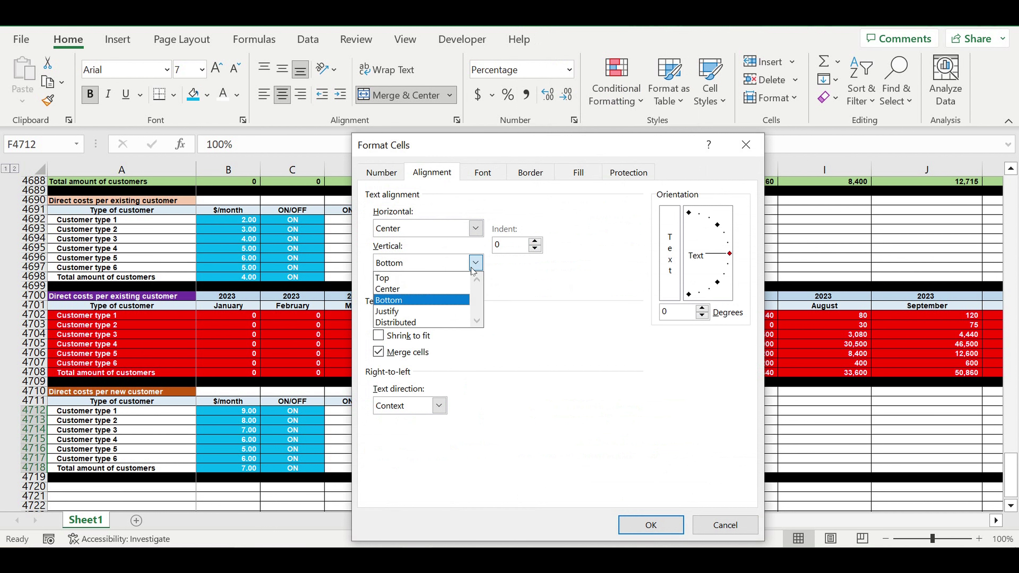
left_click(443, 288)
left_click(667, 533)
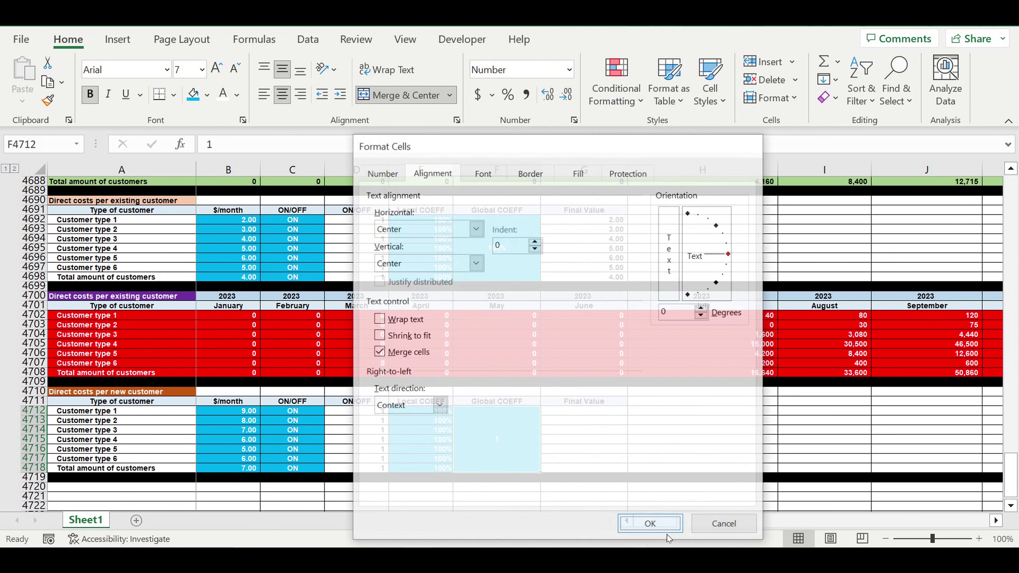
left_click(508, 94)
Start a formula in Customer type 1's Final Value cell G4712
left_click(604, 431)
left_click(600, 469)
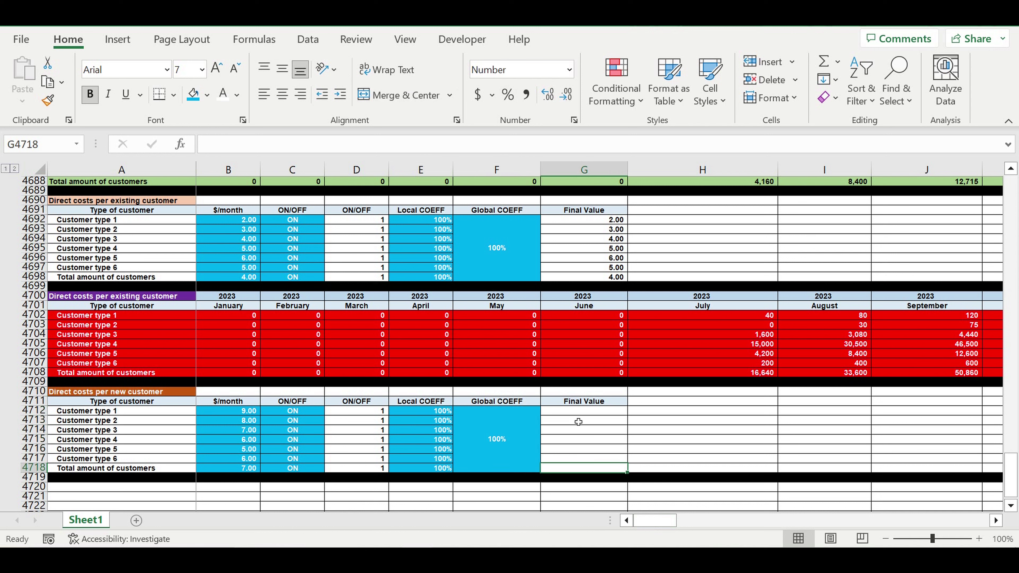
left_click(578, 414)
type("=")
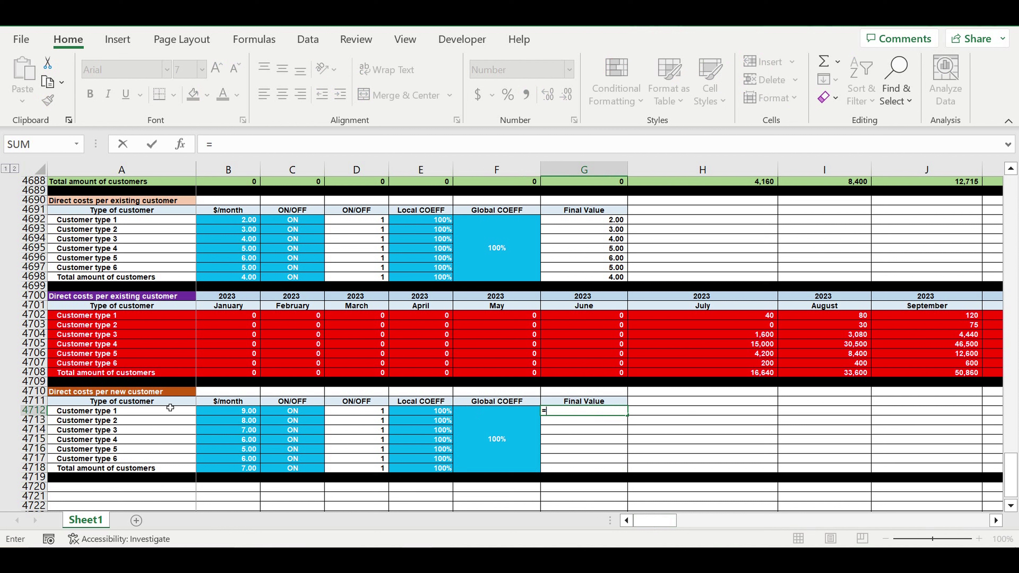
Build G4712's formula as B4712*D4712*E4712*F4712
left_click(228, 414)
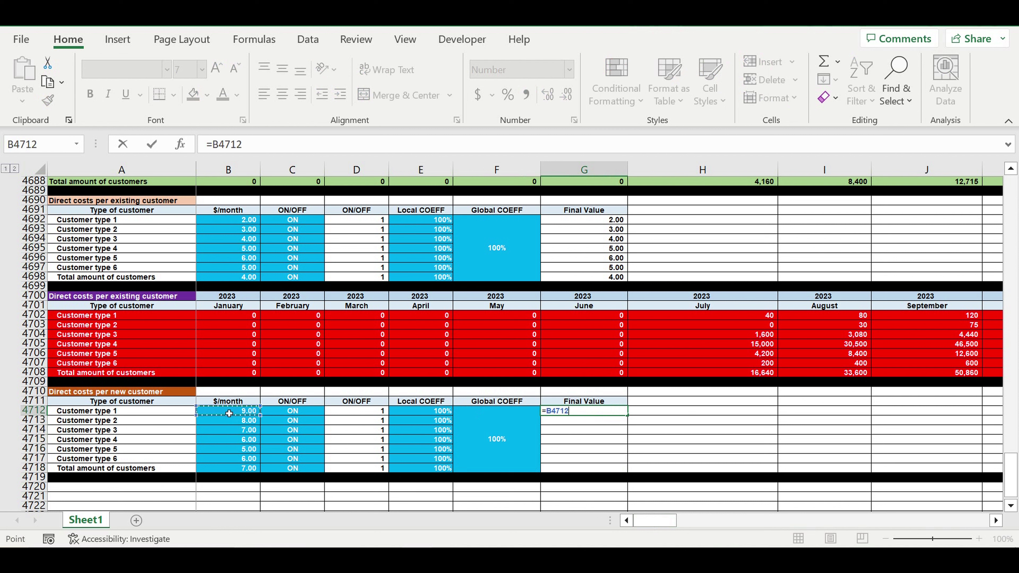
type("*")
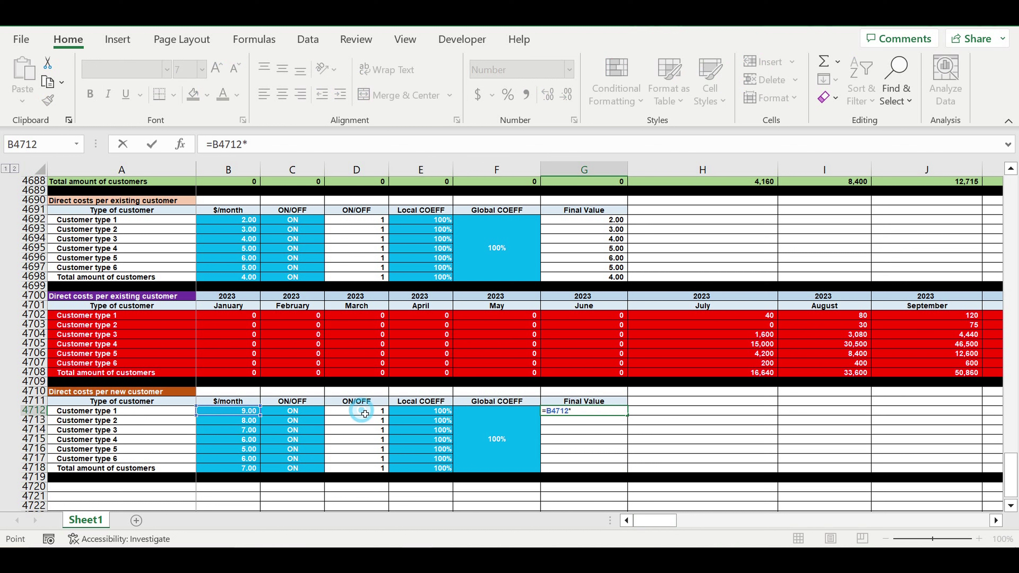
left_click(365, 413)
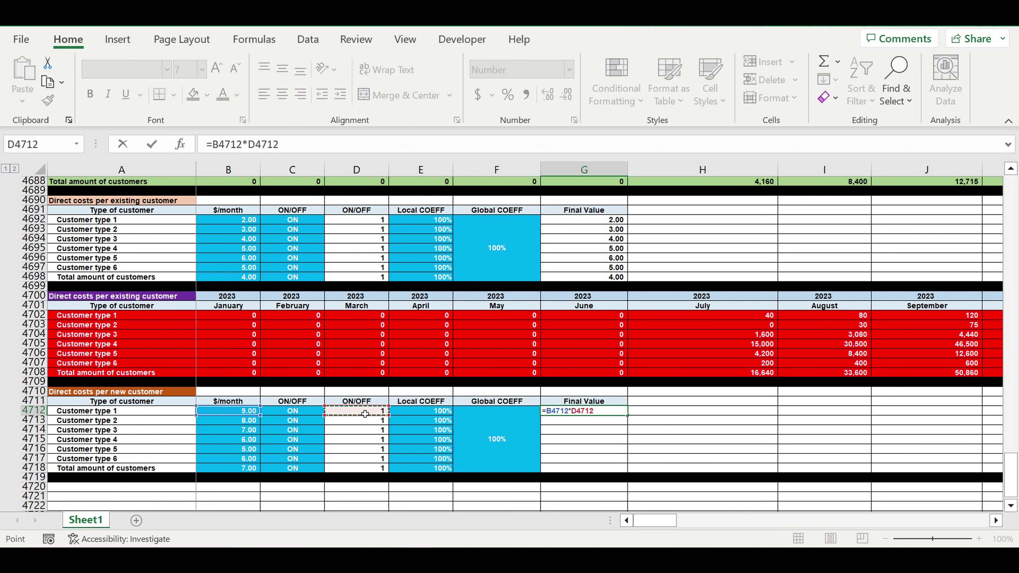
type("*")
left_click(432, 415)
type("*")
left_click(501, 435)
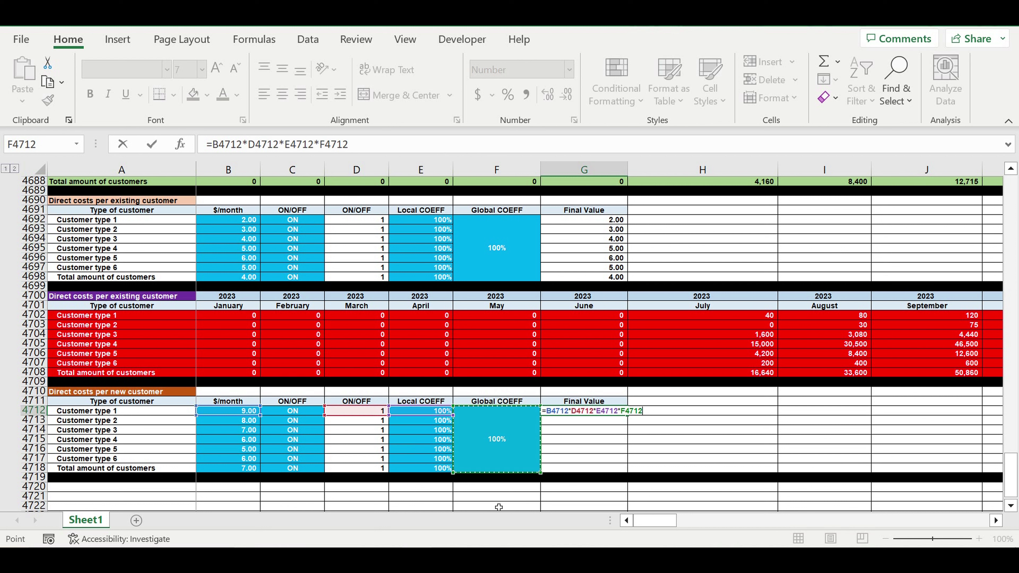
Lock the reference as $F$4712, multiply by $C16, and enter the formula
left_click(327, 147)
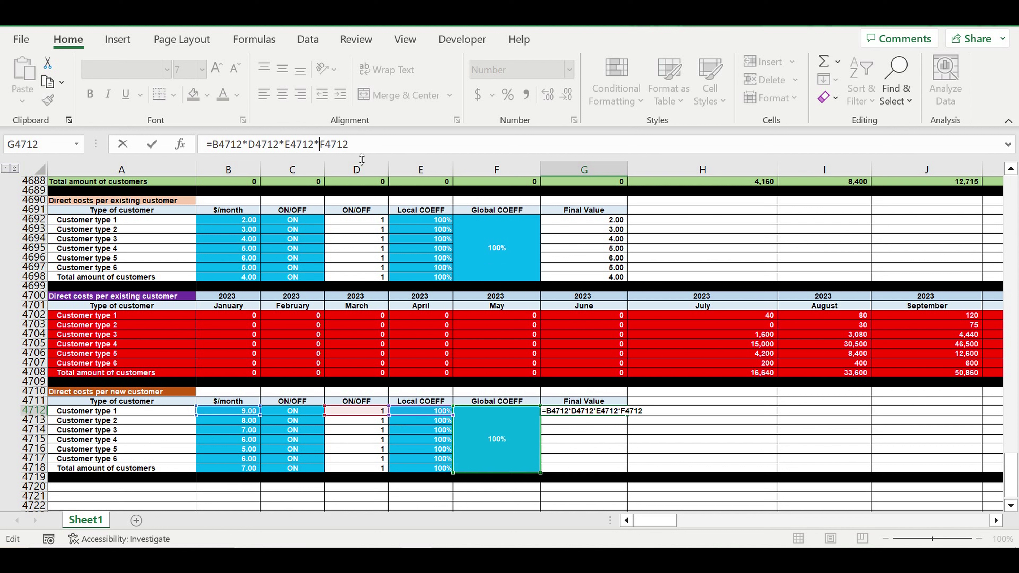
type("$F$")
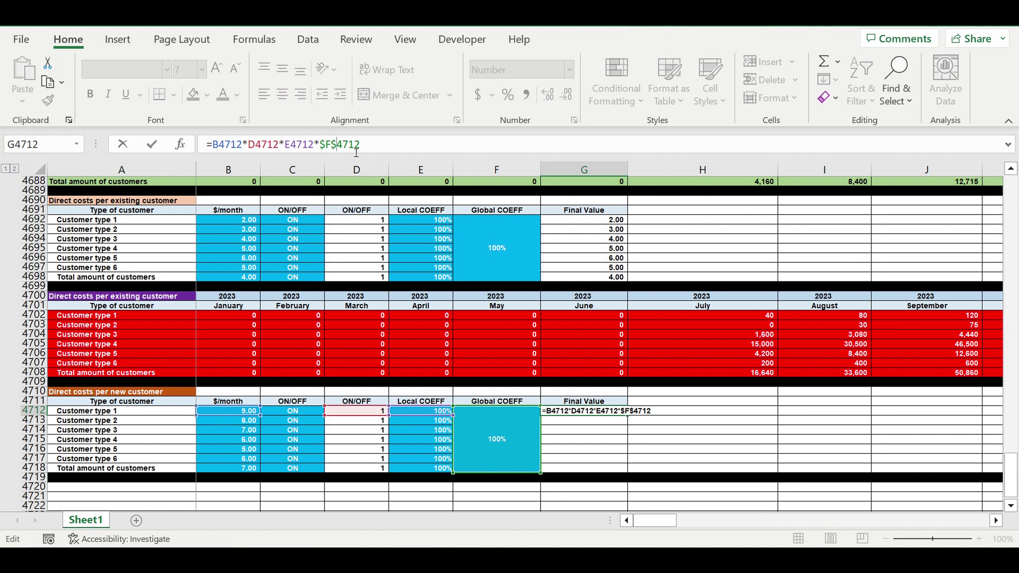
left_click(384, 148)
left_click_drag(1017, 484, 990, 99)
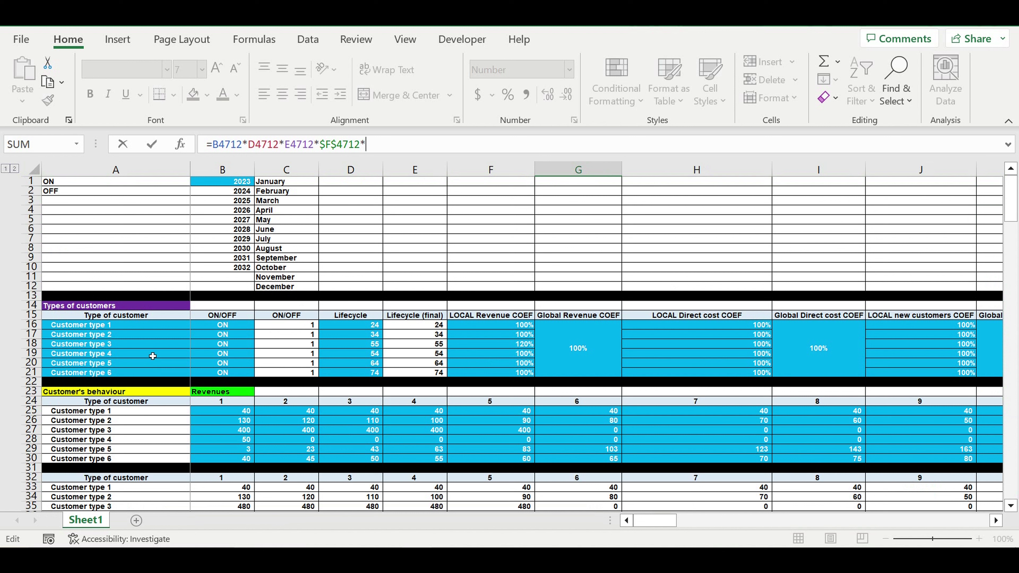
left_click(295, 327)
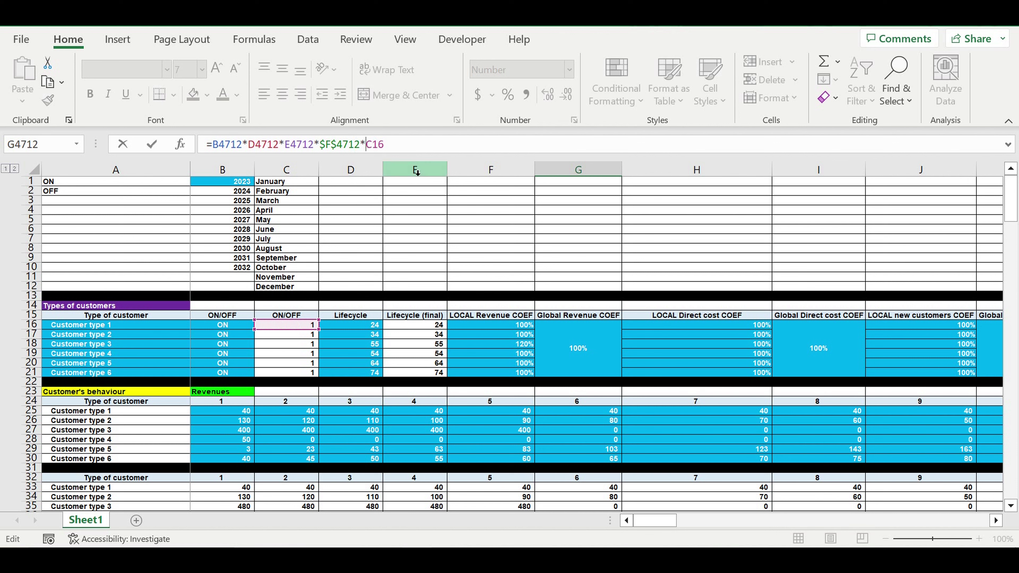
type("$")
key("Return")
Show G4712 with two decimals and copy it down to G4718
scroll(571, 380, "down", 4)
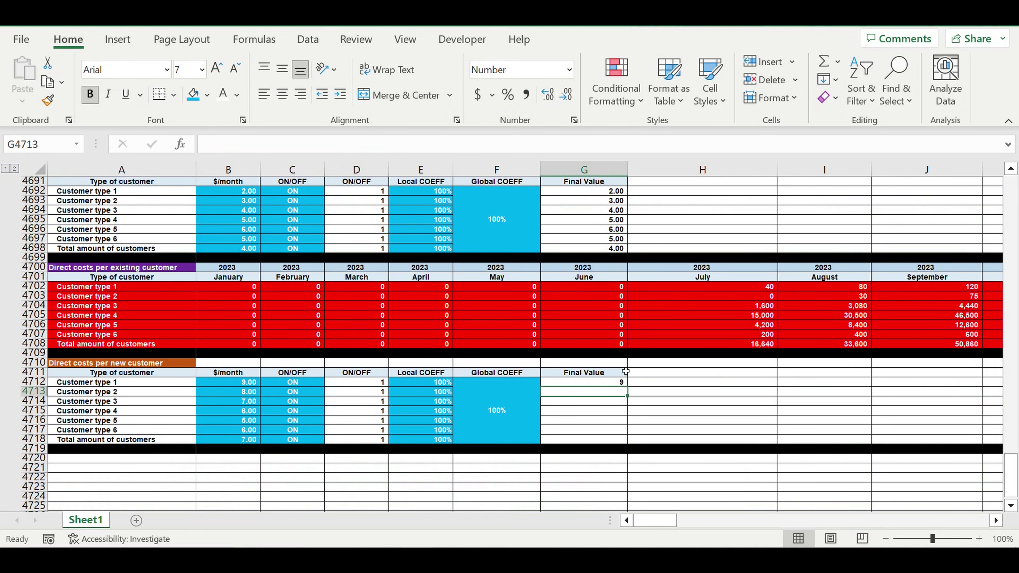
left_click(602, 383)
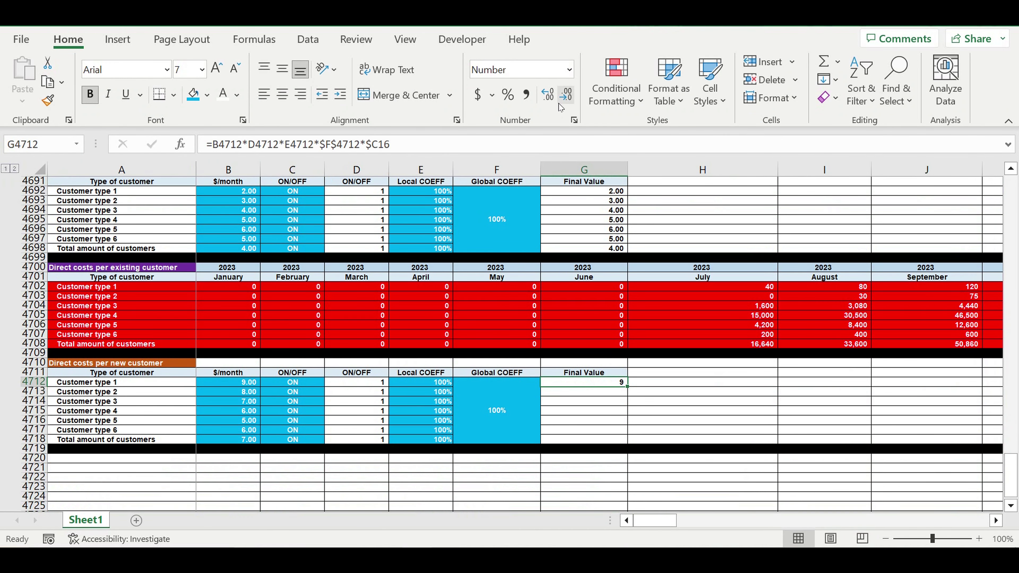
left_click(548, 94)
left_click(547, 94)
left_click_drag(628, 387, 629, 443)
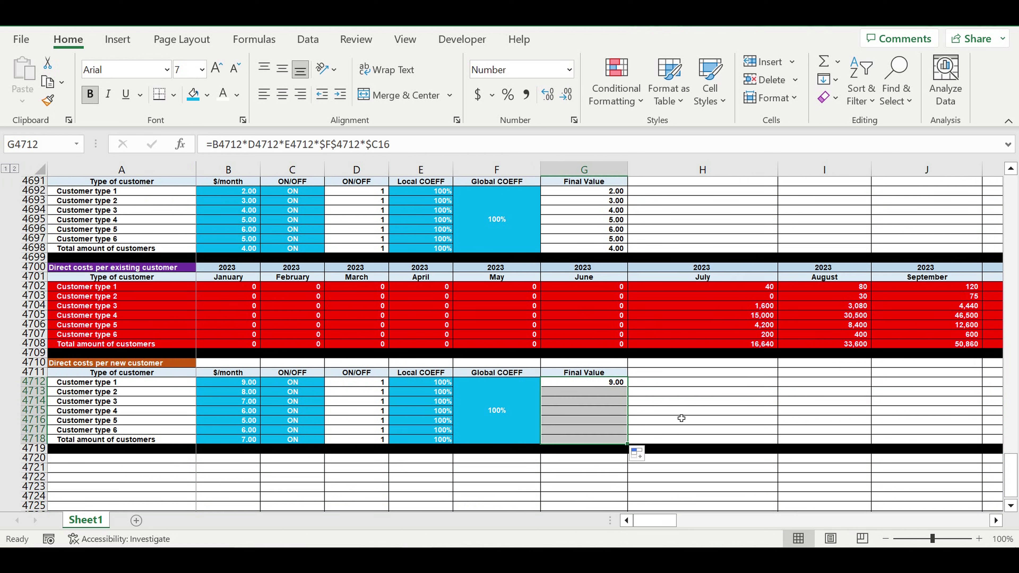
left_click(684, 413)
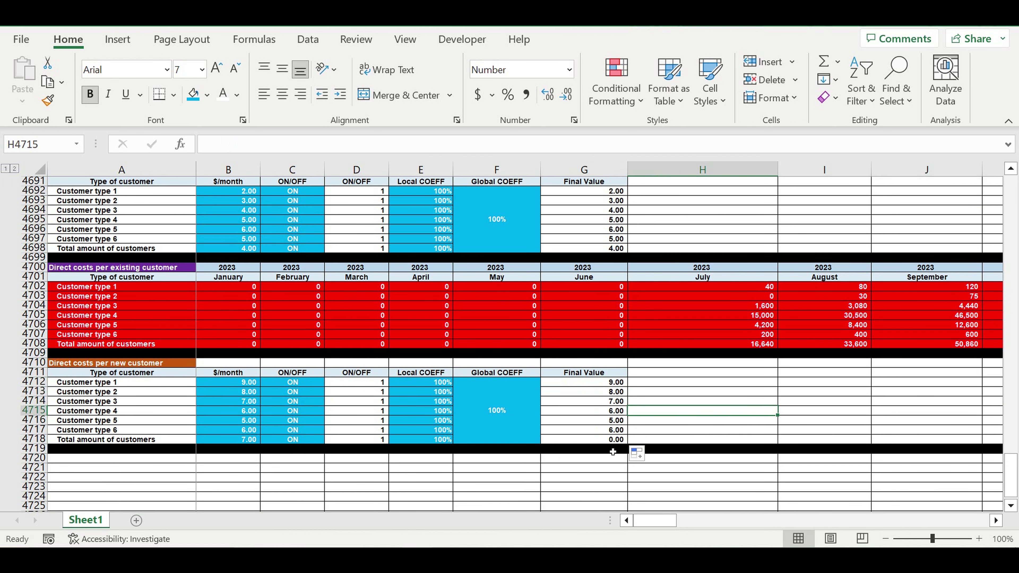
Remove *$C22 from the total row's formula in G4718
left_click(597, 442)
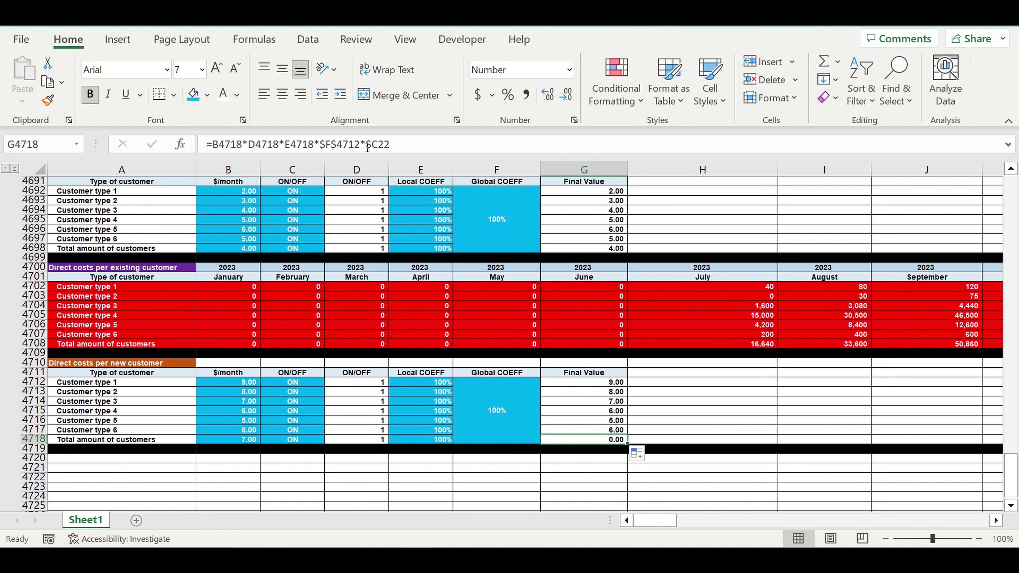
left_click(452, 146)
double_click(452, 146)
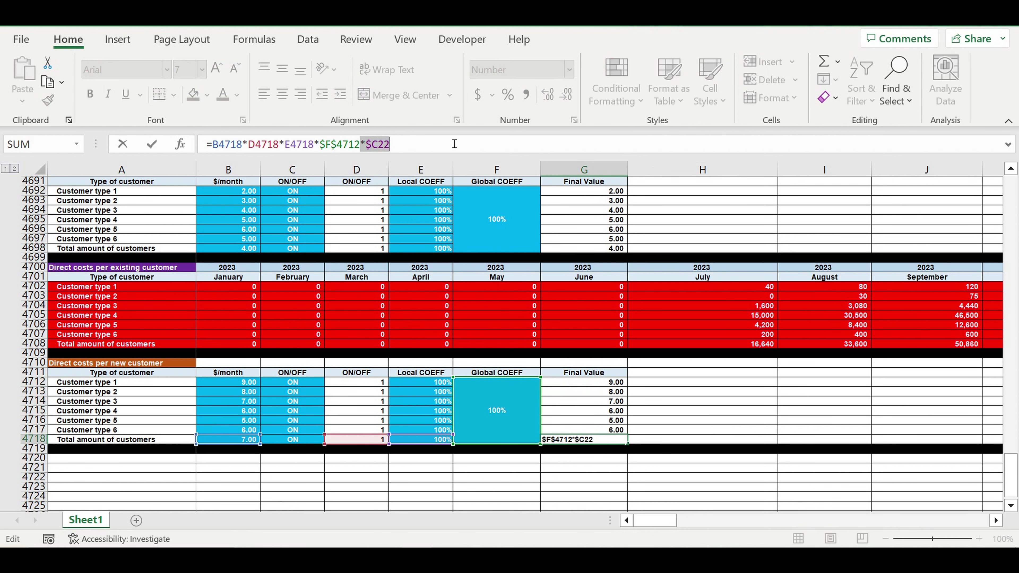
key("BackSpace")
key("Return")
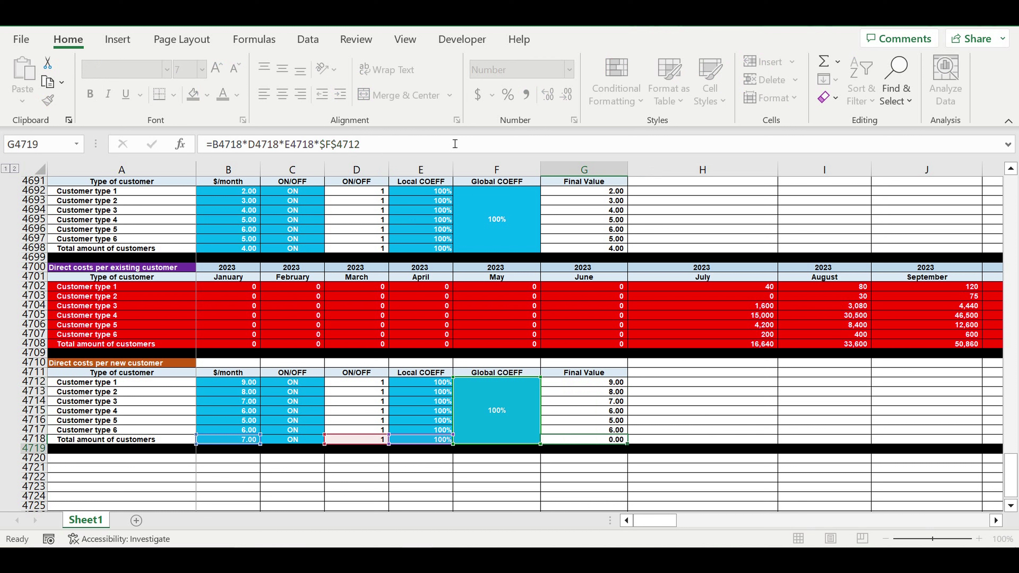
Check Customer type 2's Final Value formula and select the existing-customer direct cost table rows
key("Up")
key("Right")
key("Up")
key("Up")
key("Up")
key("Up")
key("Up")
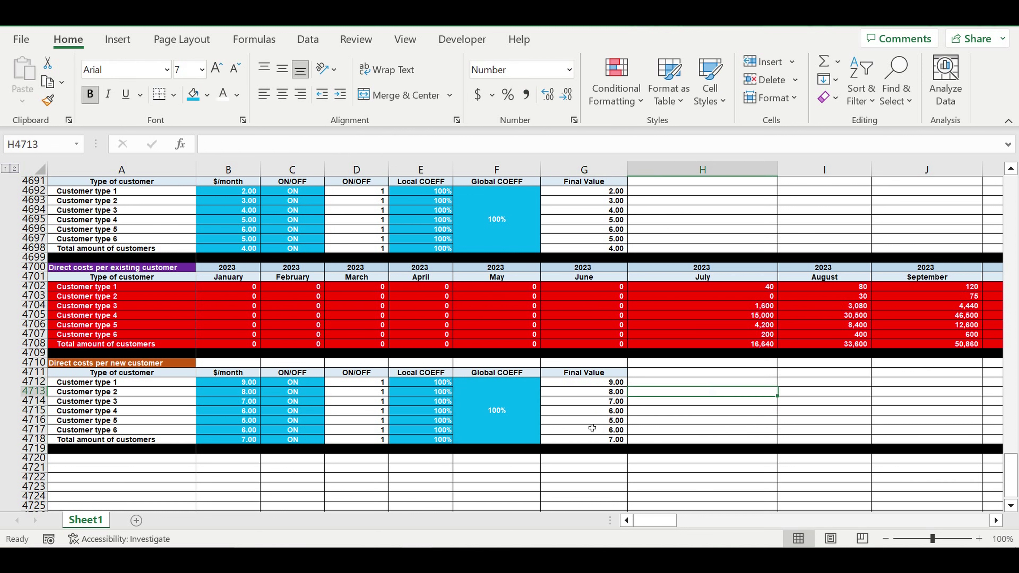
left_click(623, 394)
left_click_drag(38, 269, 40, 353)
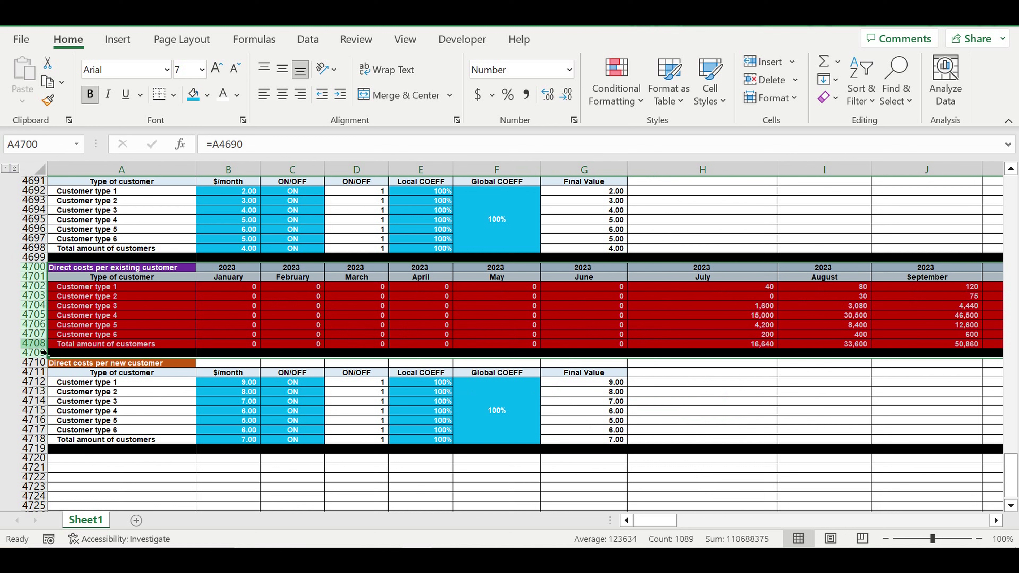
Paste a copy of the existing-customer cost table at row 4720
key("ctrl+c")
left_click(107, 464)
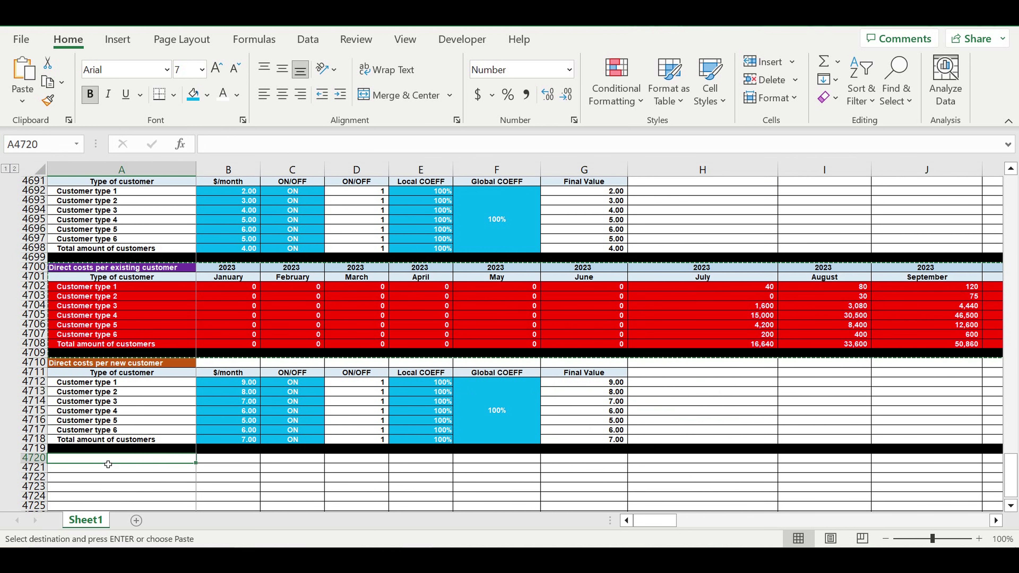
key("ctrl+v")
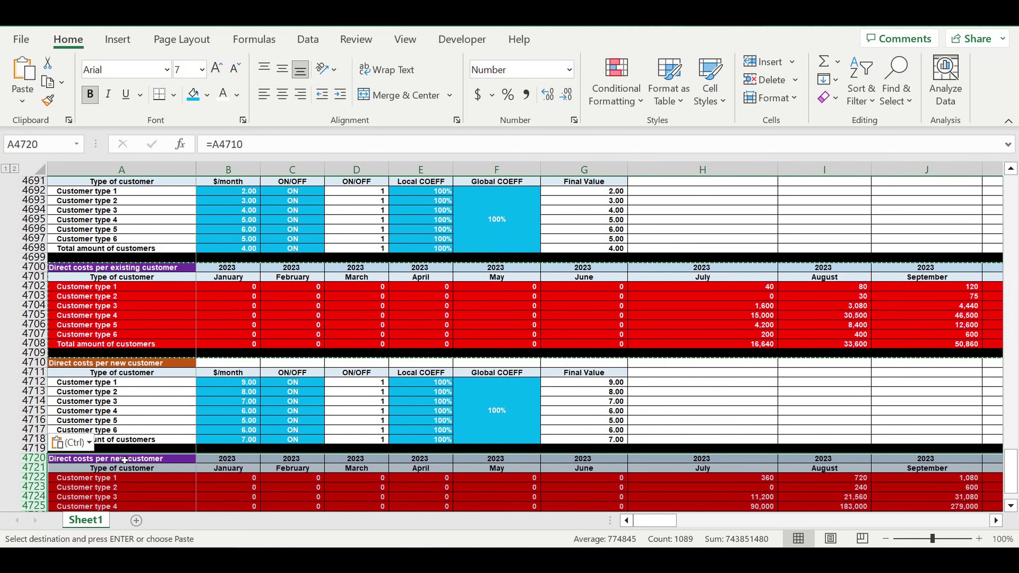
left_click(251, 478)
Fill the new table's title cell A4720 gold
left_click(103, 462)
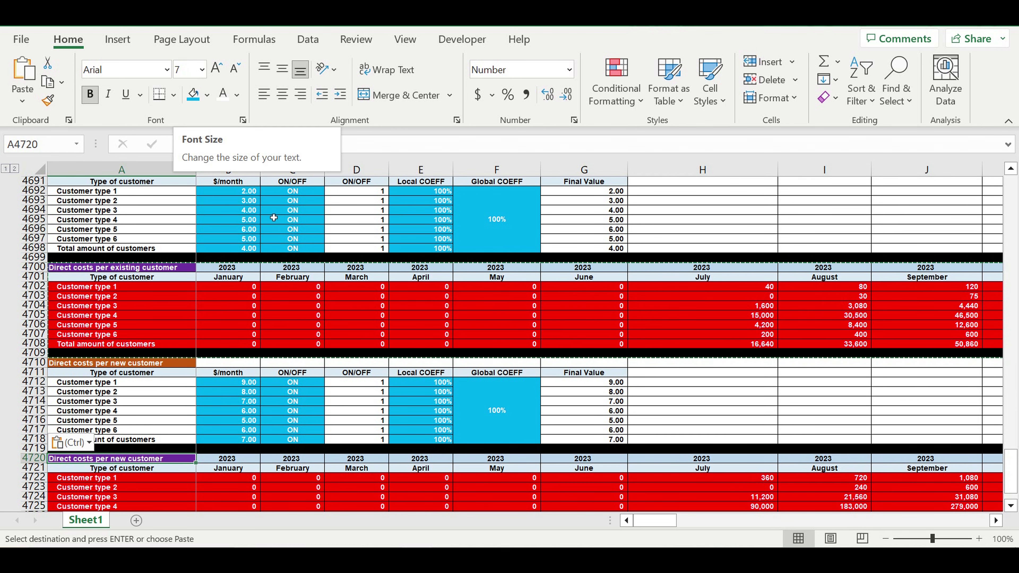
scroll(235, 107, "down", 4)
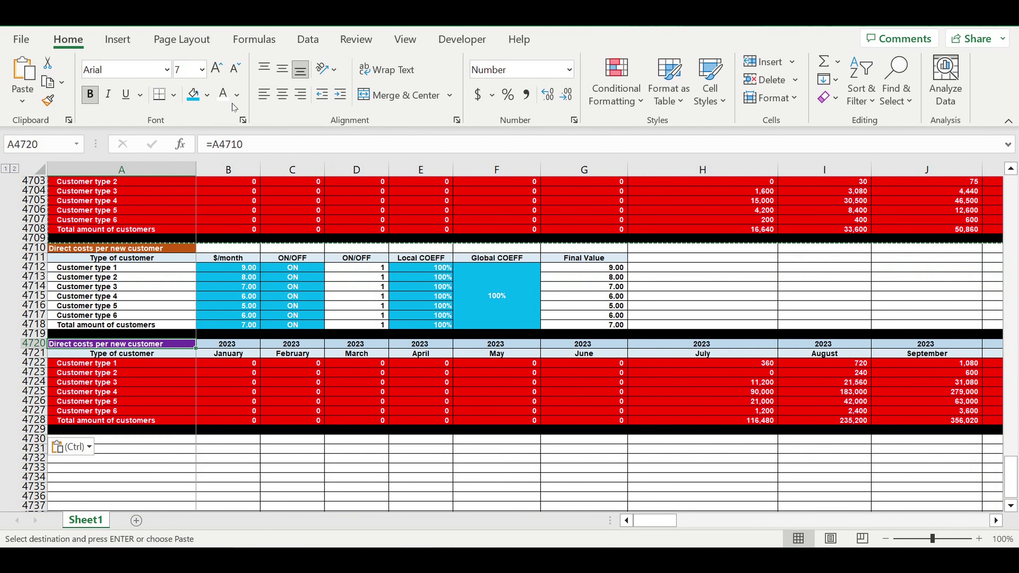
left_click(207, 95)
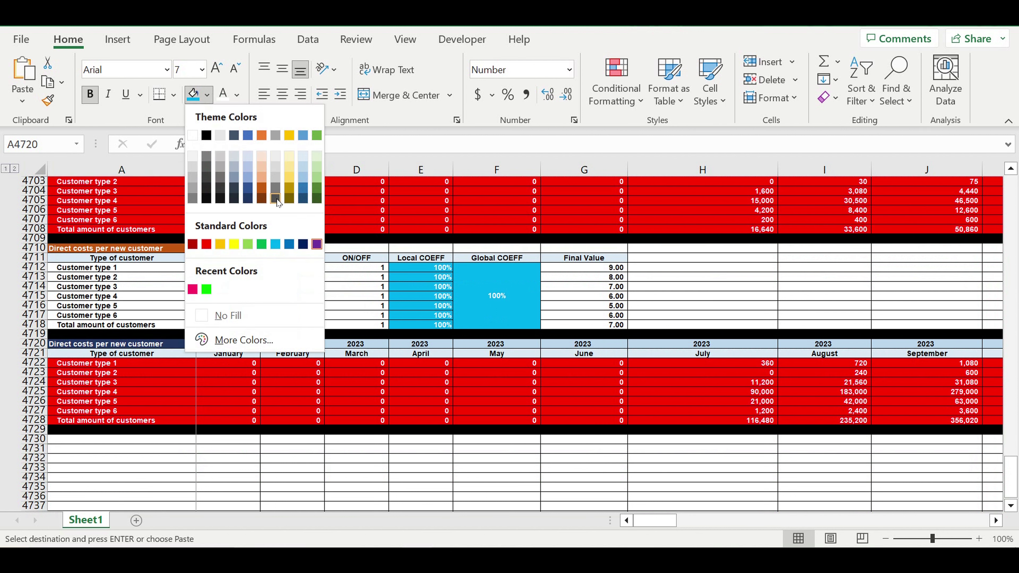
left_click(292, 188)
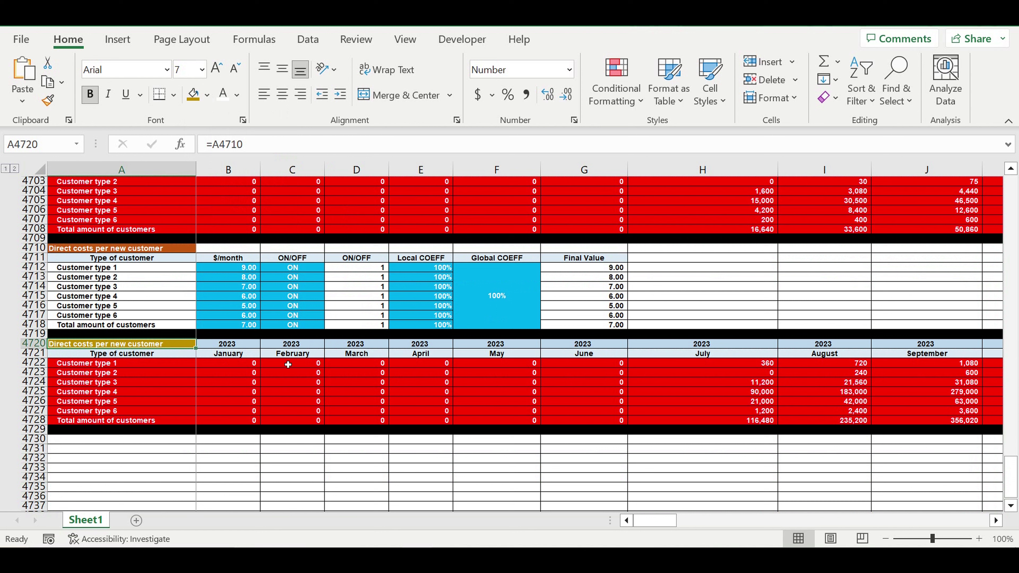
left_click(275, 413)
Remove the B4702 reference from B4722's formula, leaving =$G4712*
left_click(238, 364)
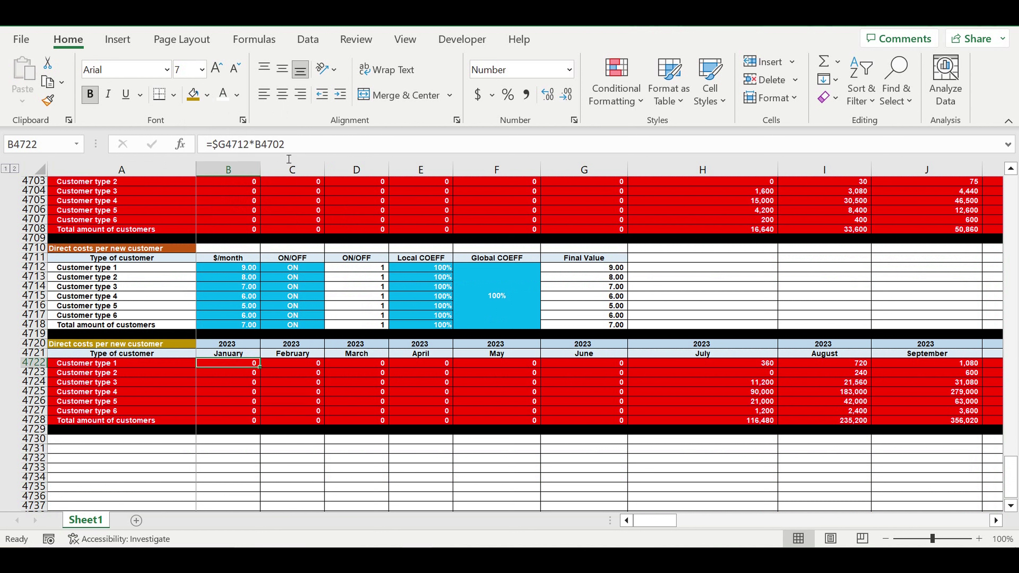
left_click(307, 144)
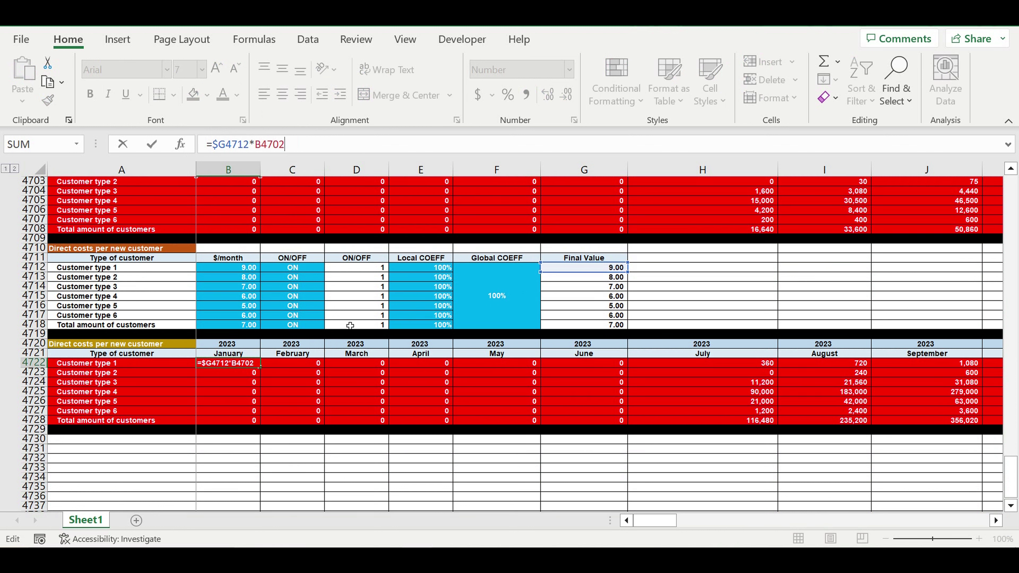
double_click(262, 148)
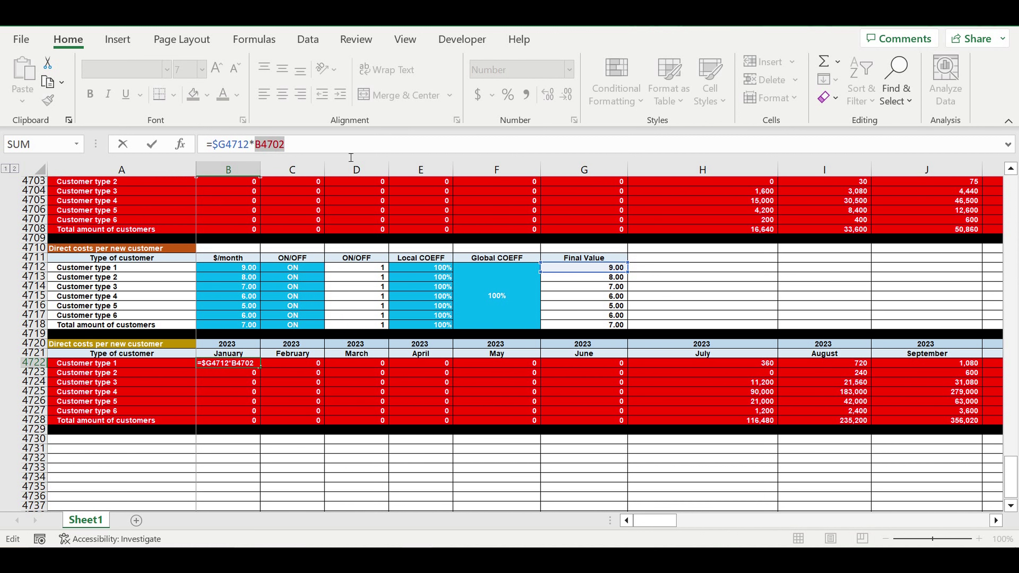
key("BackSpace")
Multiply by Customer type 1's January new customers in B68 and confirm the formula
scroll(360, 248, "up", 3)
scroll(360, 248, "up", 15)
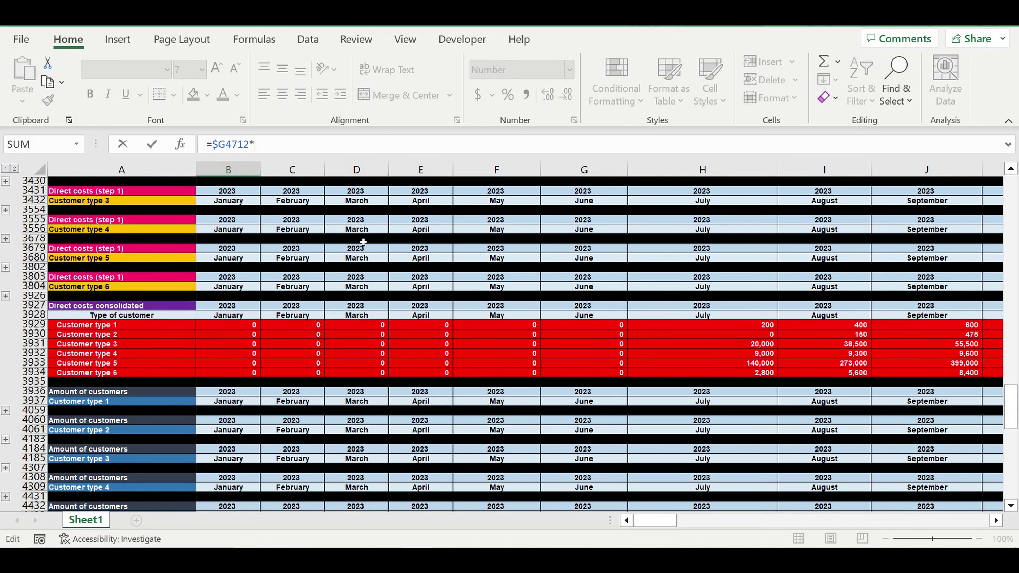
scroll(363, 242, "up", 15)
scroll(363, 242, "up", 11)
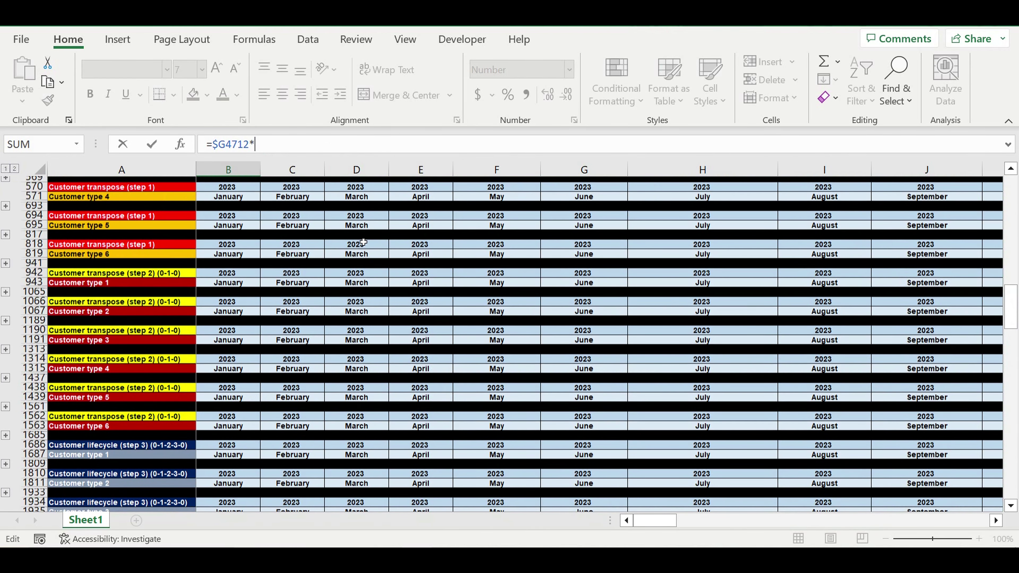
scroll(363, 242, "up", 6)
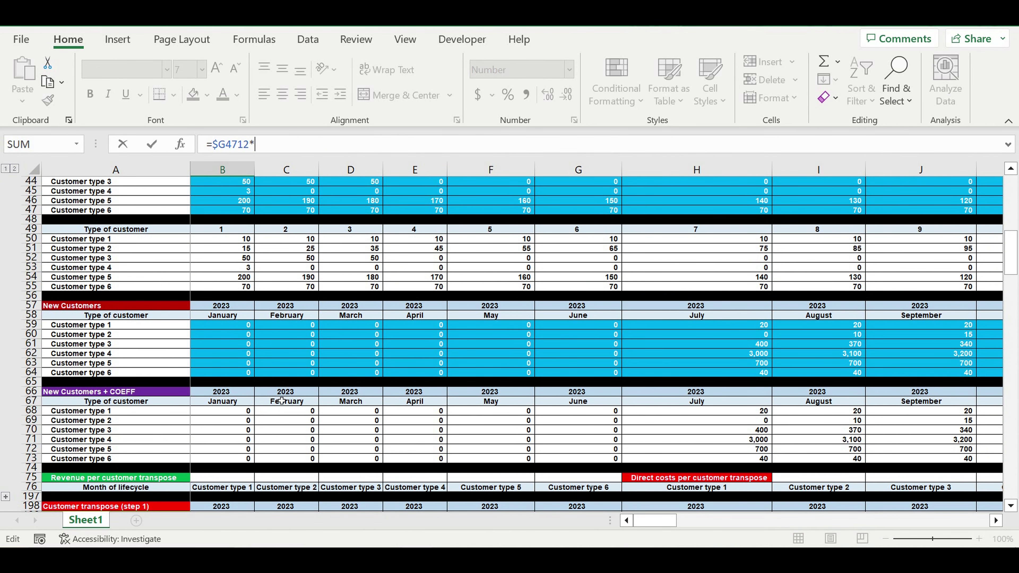
scroll(297, 404, "down", 1)
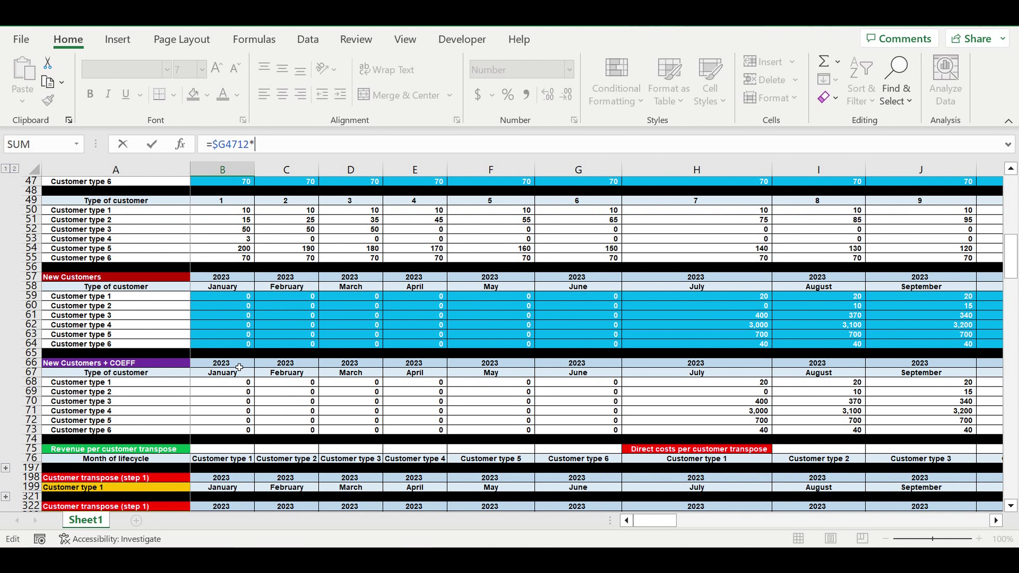
scroll(240, 366, "up", 11)
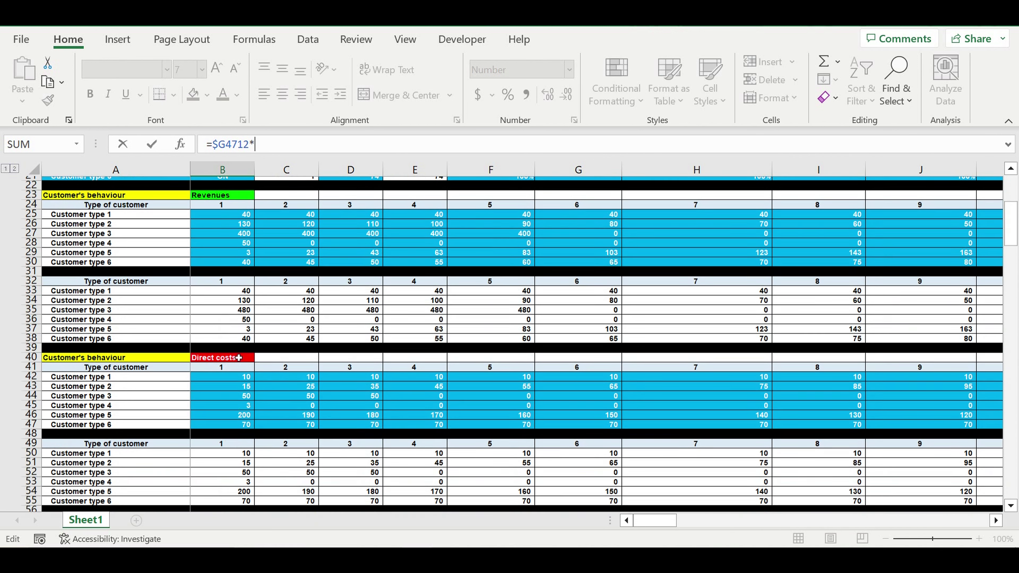
scroll(239, 358, "up", 2)
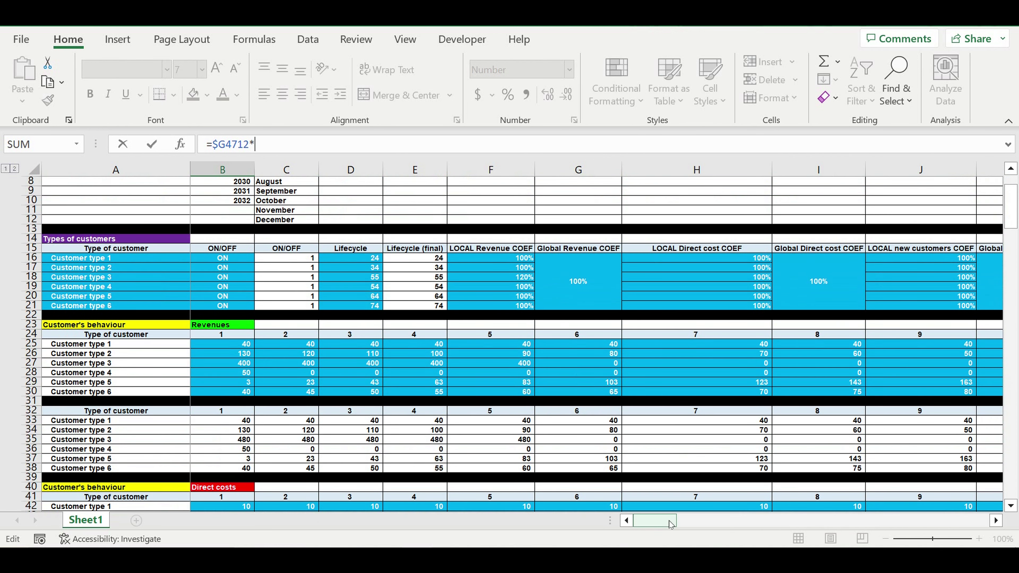
left_click_drag(670, 524, 691, 521)
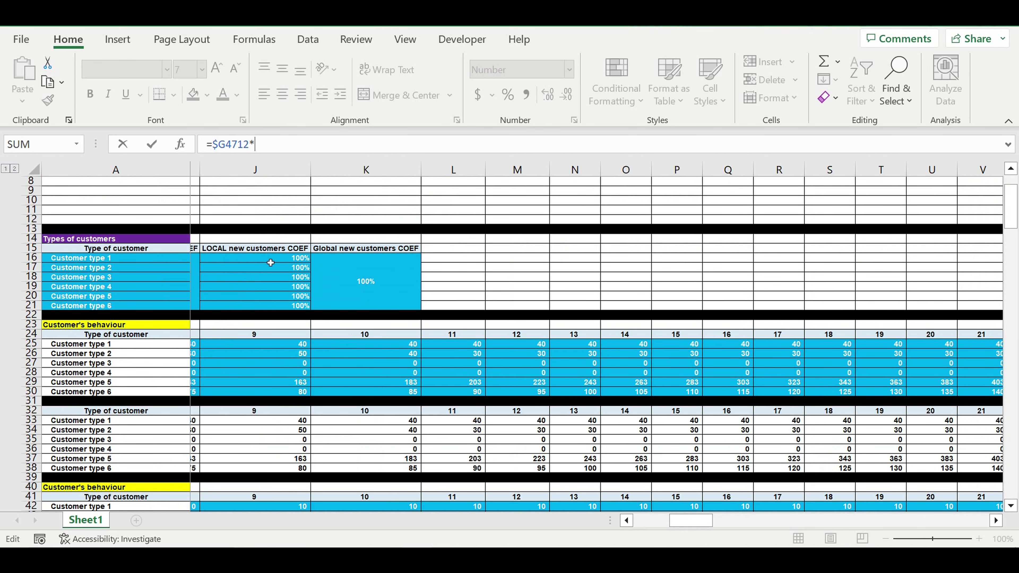
scroll(271, 262, "up", 1)
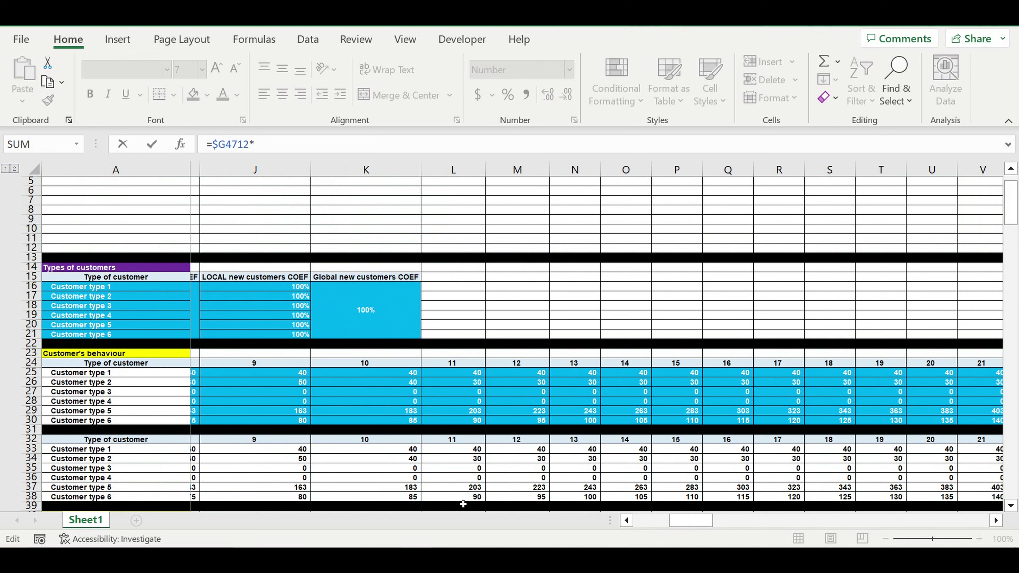
left_click_drag(616, 526, 616, 526)
scroll(346, 354, "down", 11)
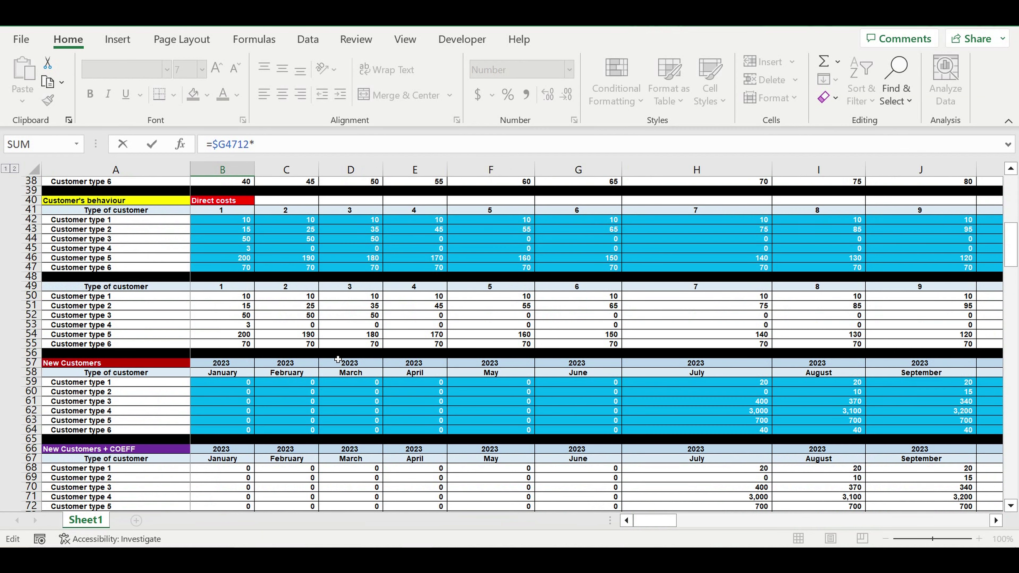
scroll(338, 359, "down", 2)
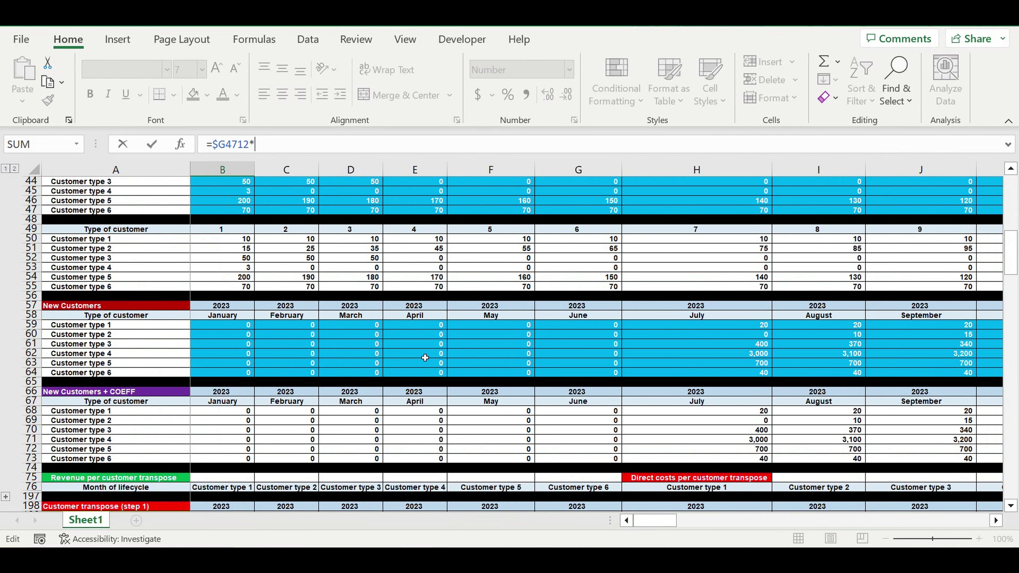
left_click(243, 413)
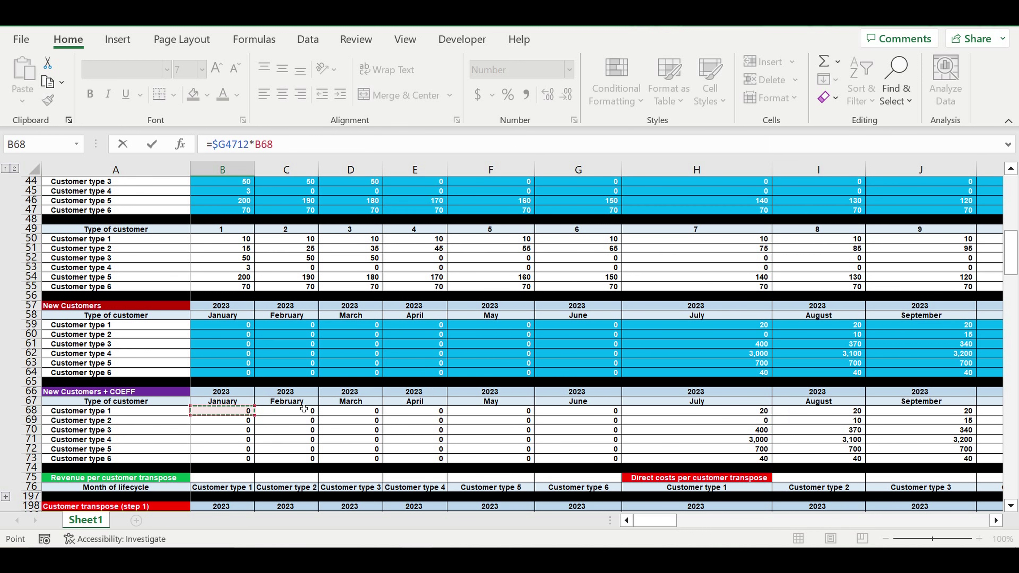
key("Return")
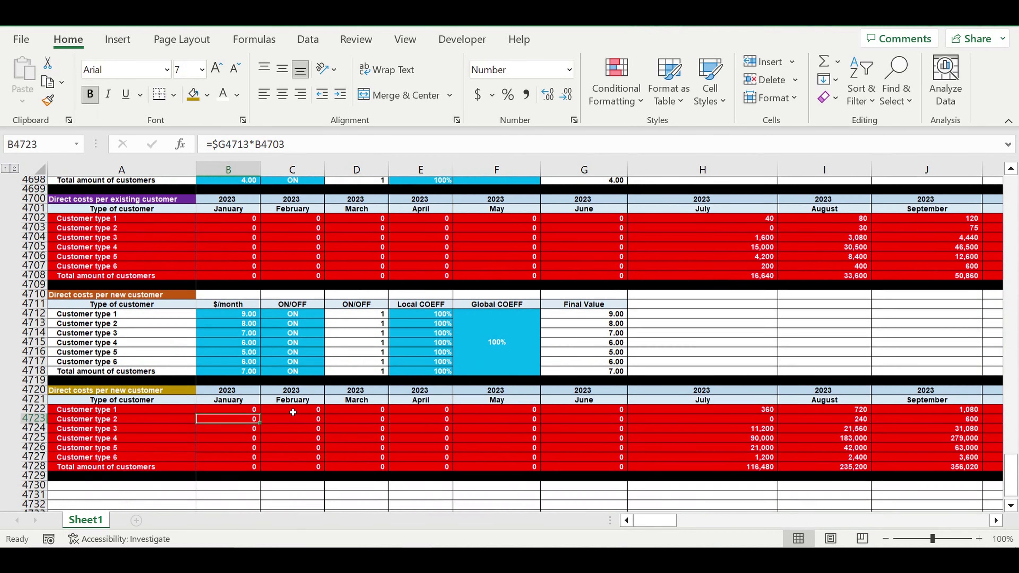
scroll(257, 391, "down", 2)
Fill B4722's formula down the customer-type rows and across to December 2032 (column DQ)
left_click(244, 356)
left_click_drag(266, 362, 262, 413)
left_click_drag(870, 414, 909, 413)
left_click_drag(994, 413, 921, 380)
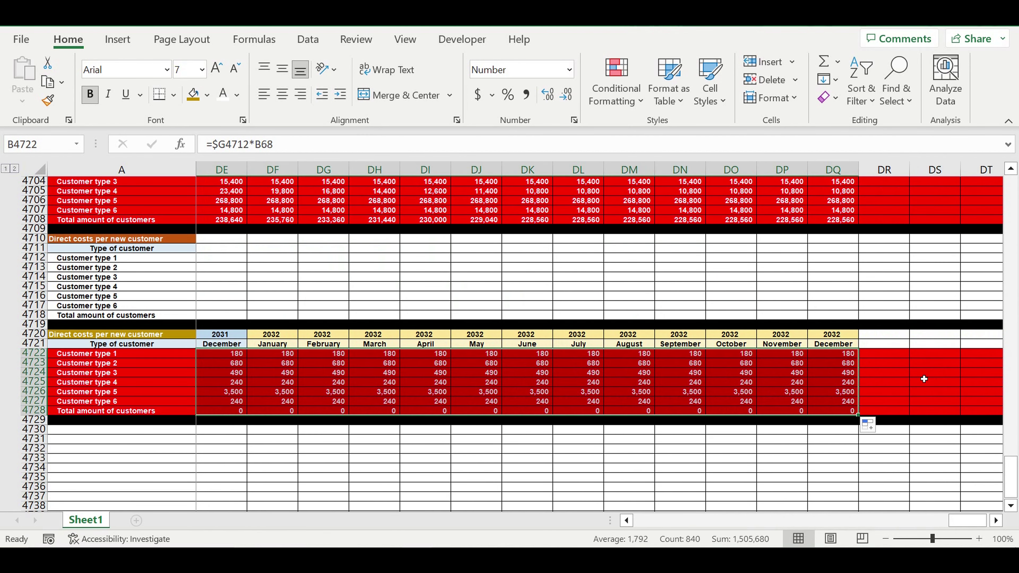
left_click(818, 452)
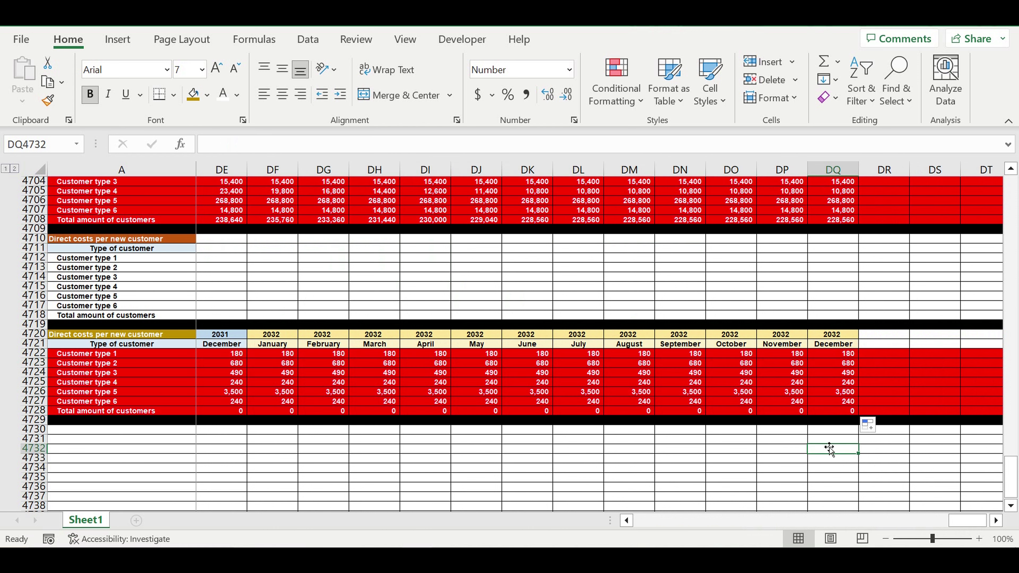
left_click_drag(965, 523, 600, 512)
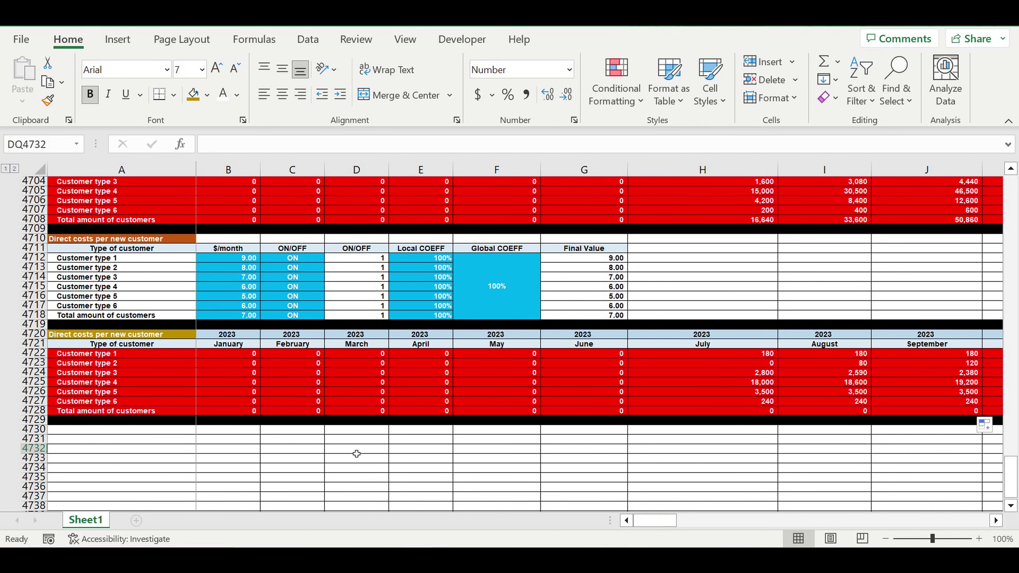
left_click(227, 411)
left_click(341, 452)
left_click(246, 413)
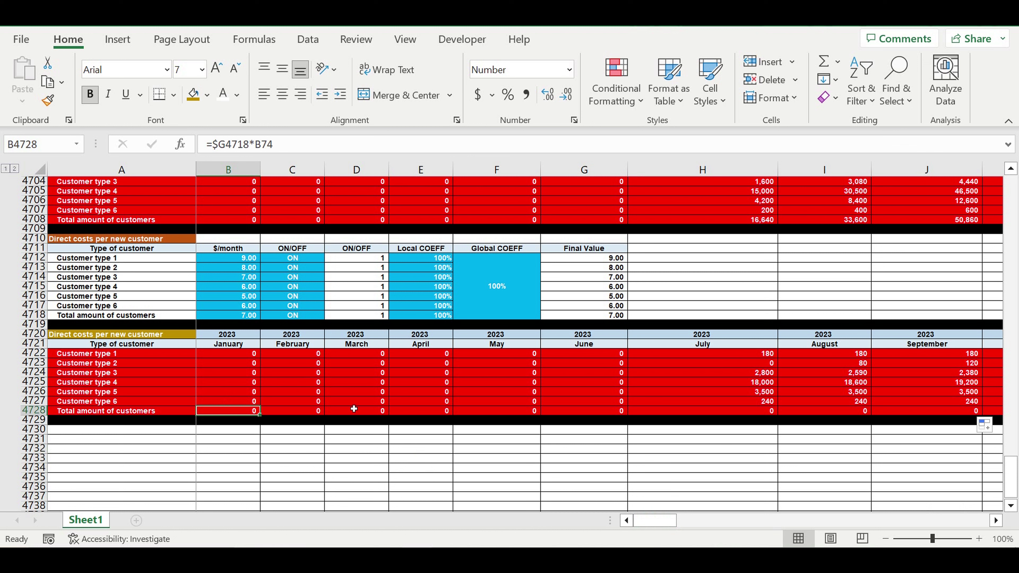
left_click(308, 148)
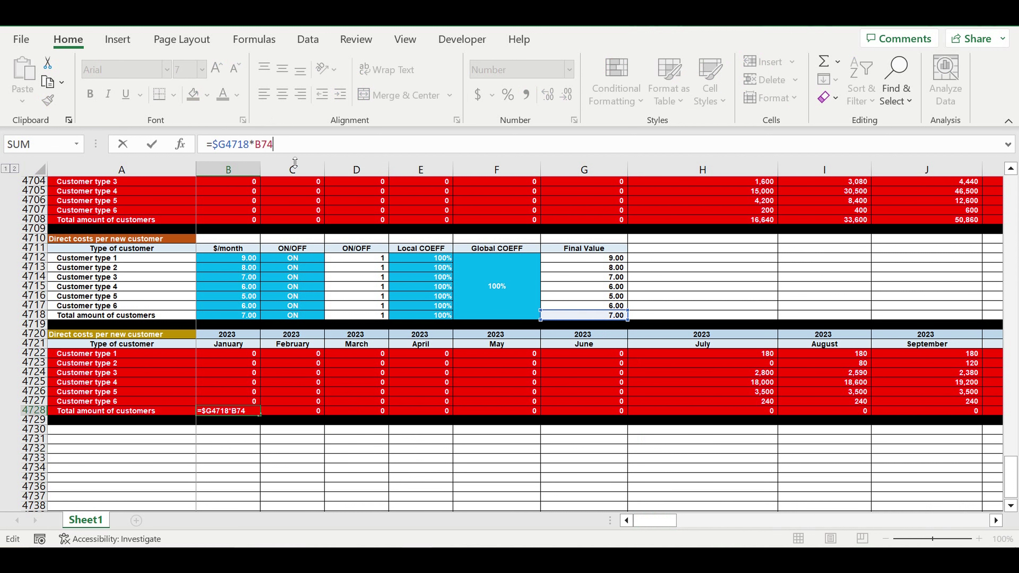
key("Return")
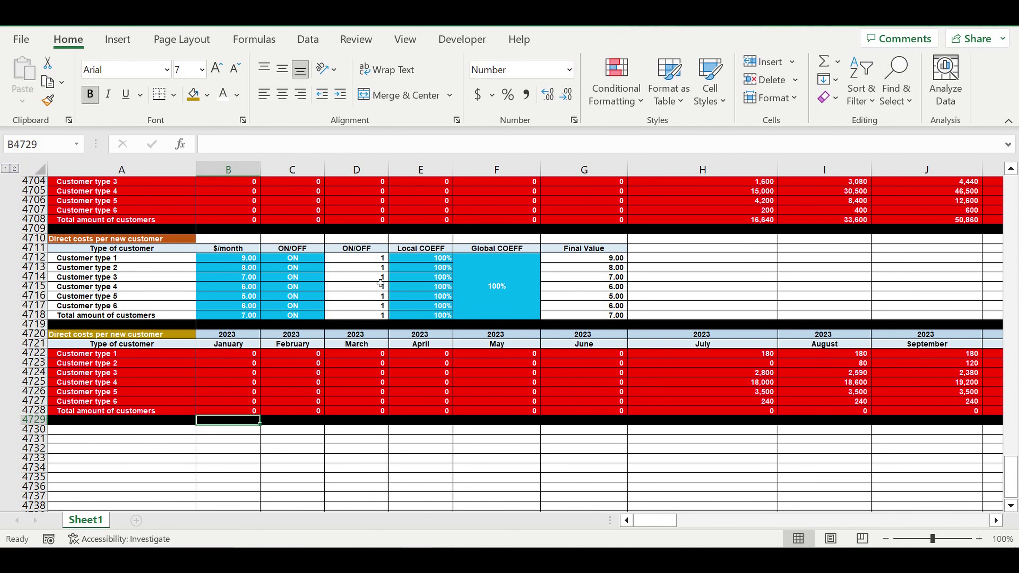
Insert a blank row 74 below Customer type 6 and label A74 'Total amount of new customers'
scroll(380, 282, "up", 17)
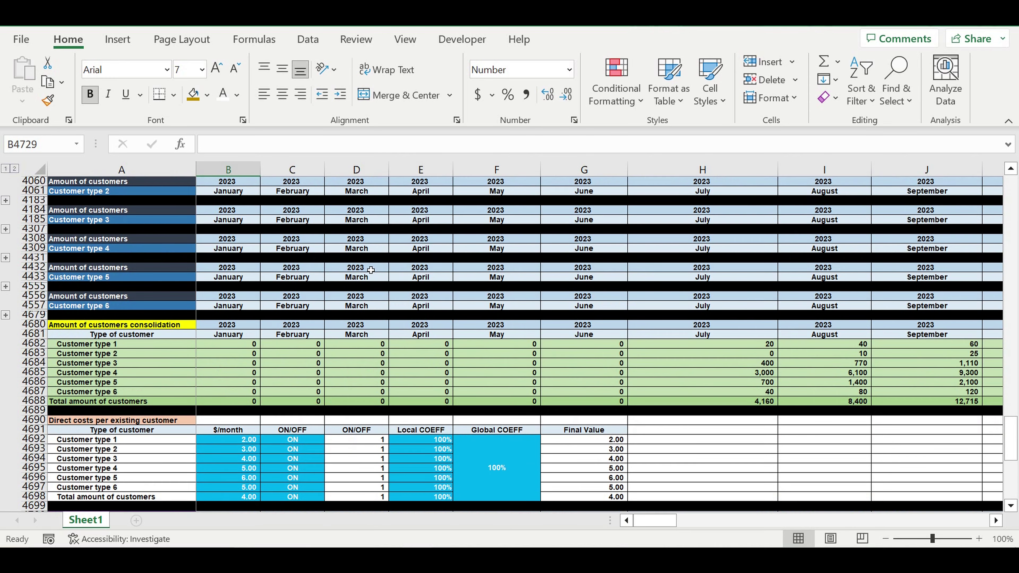
scroll(371, 271, "up", 20)
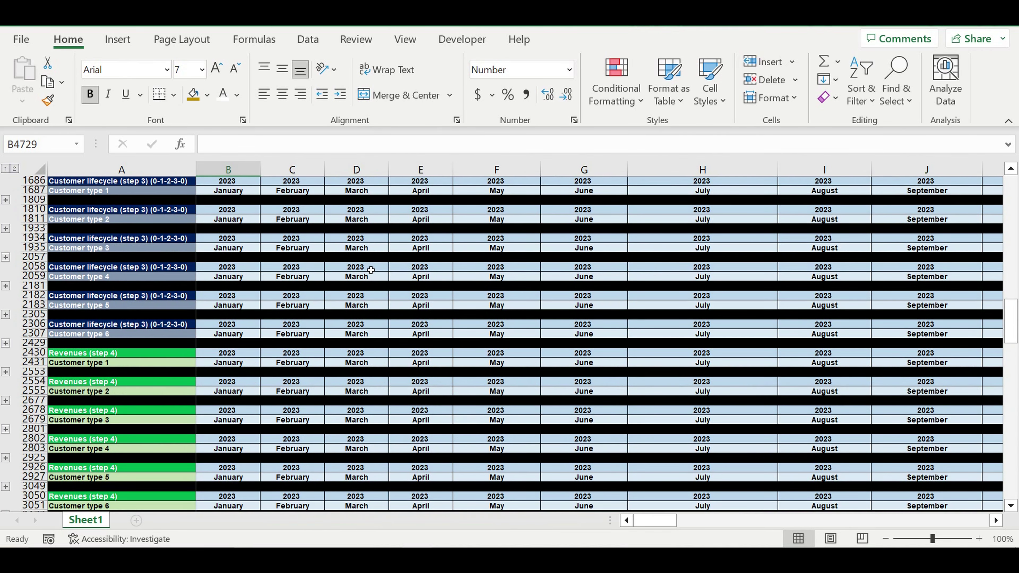
scroll(371, 270, "up", 15)
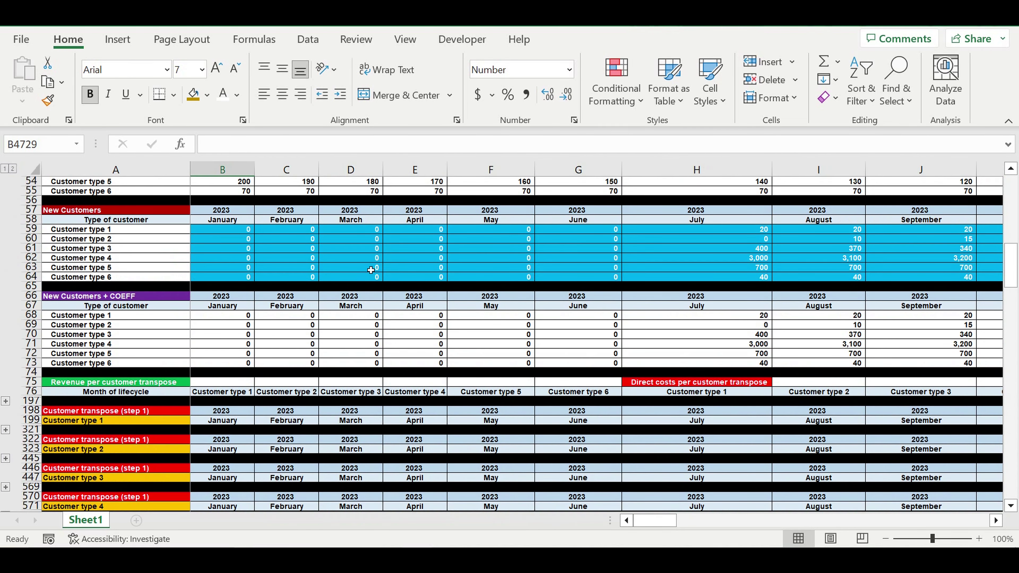
scroll(371, 270, "up", 4)
scroll(117, 336, "down", 3)
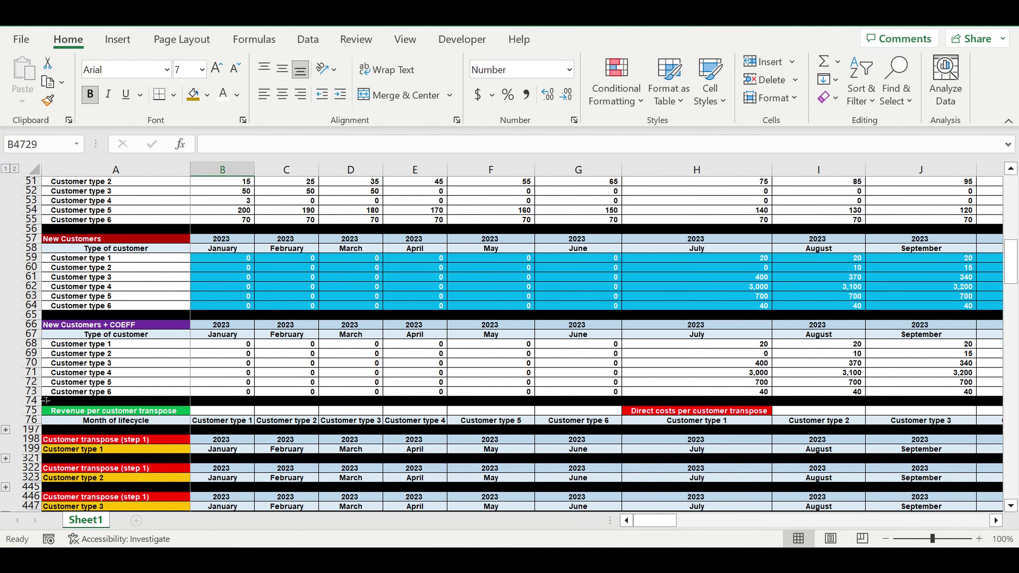
left_click(34, 408)
right_click(34, 409)
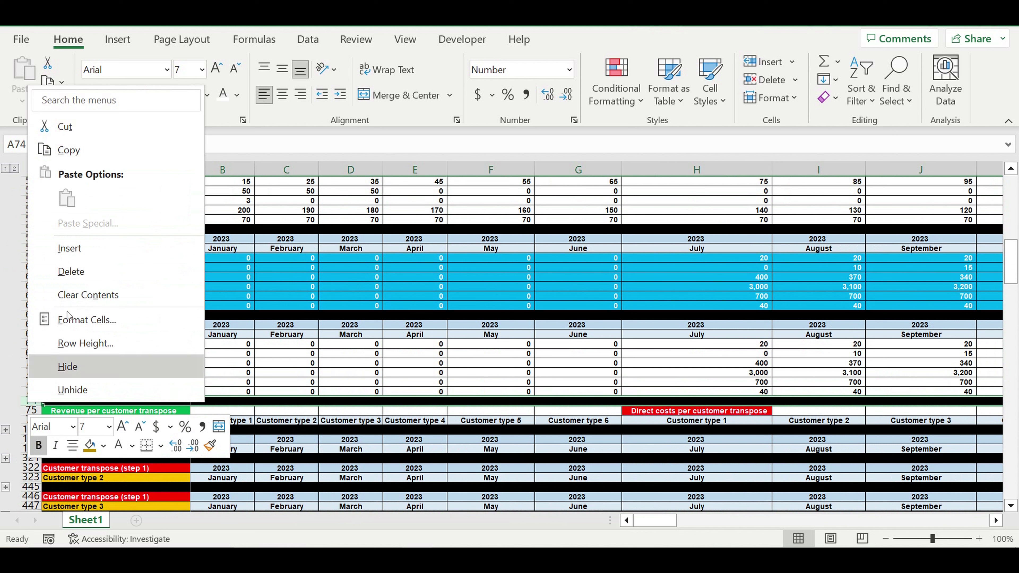
left_click(96, 245)
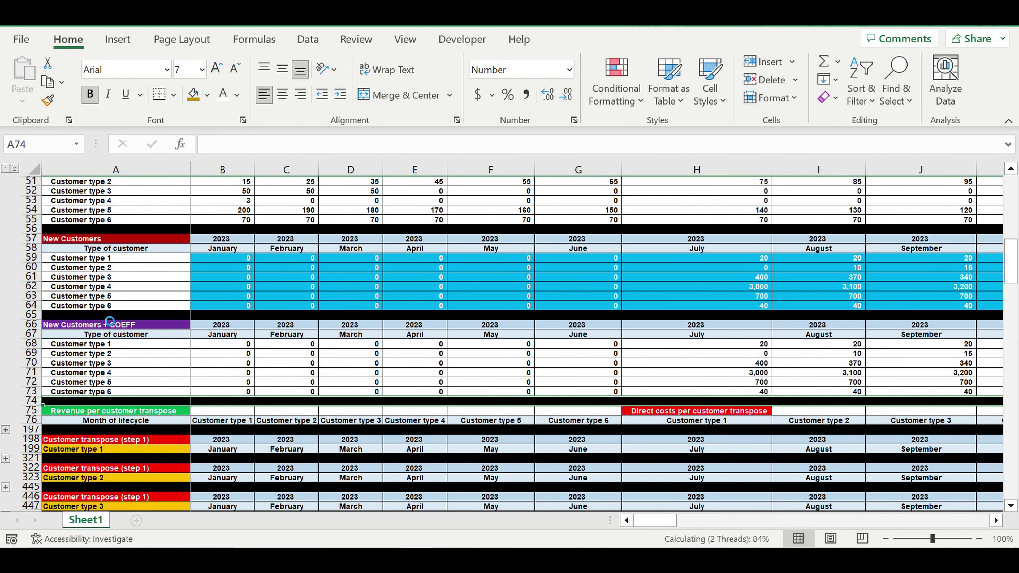
left_click(101, 403)
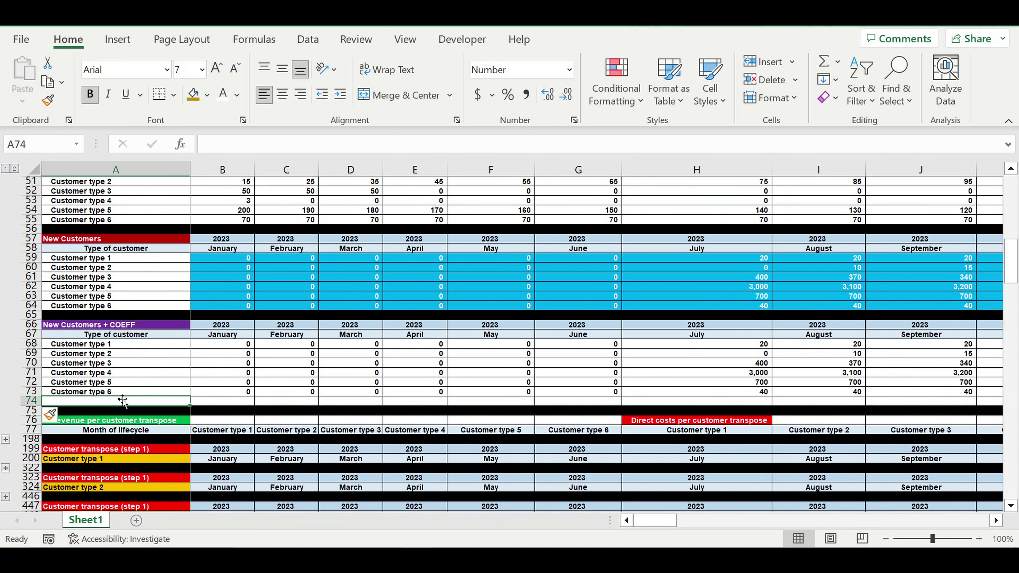
type("Total amount of new")
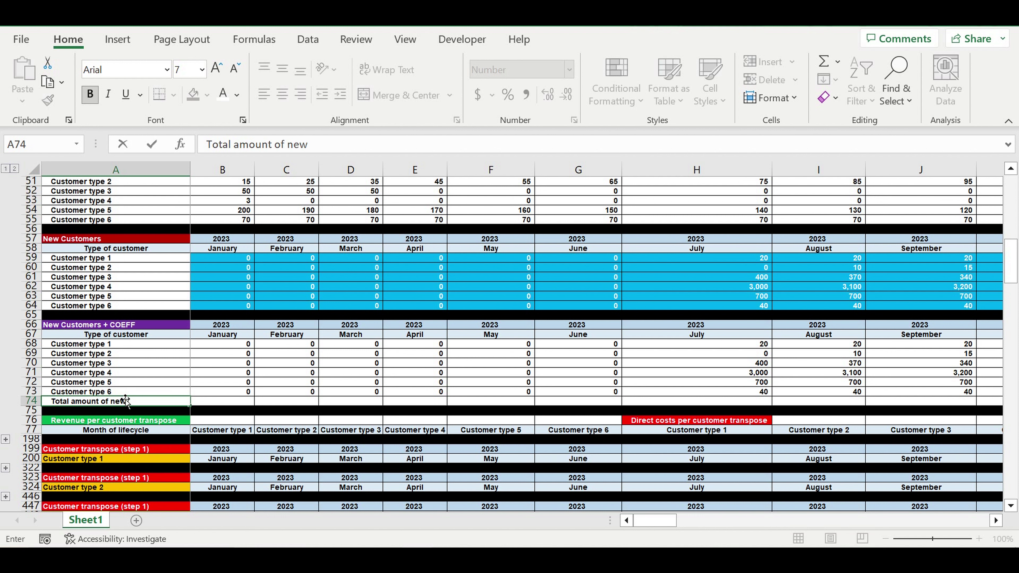
type(" customers")
key("Return")
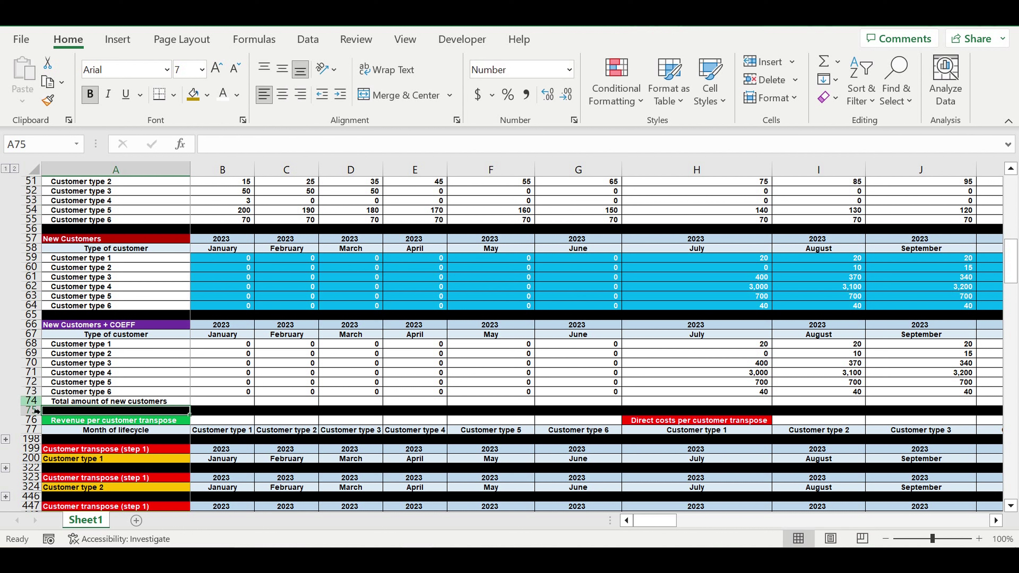
Fill the new total row 74 with yellow
left_click(32, 401)
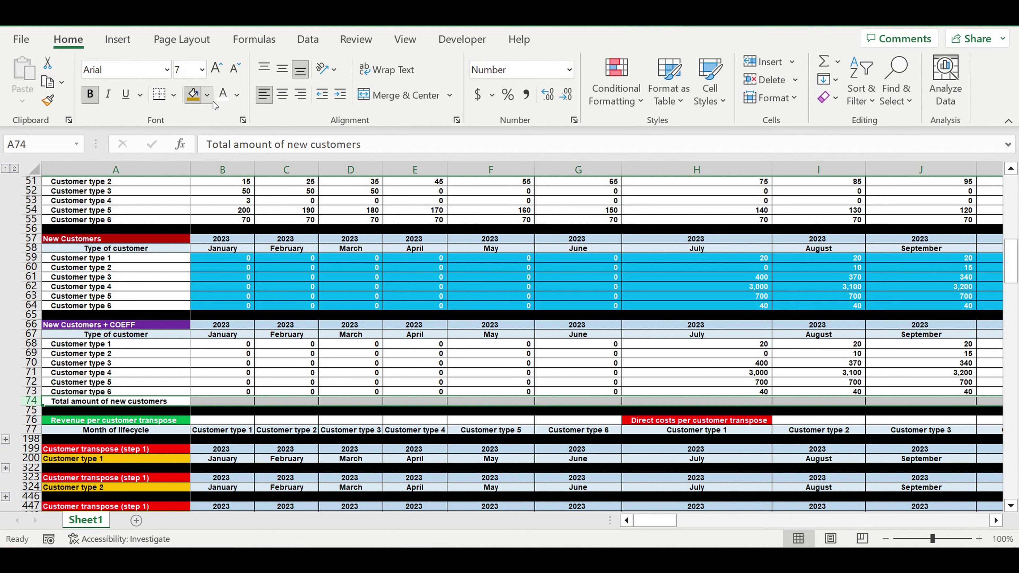
left_click(207, 96)
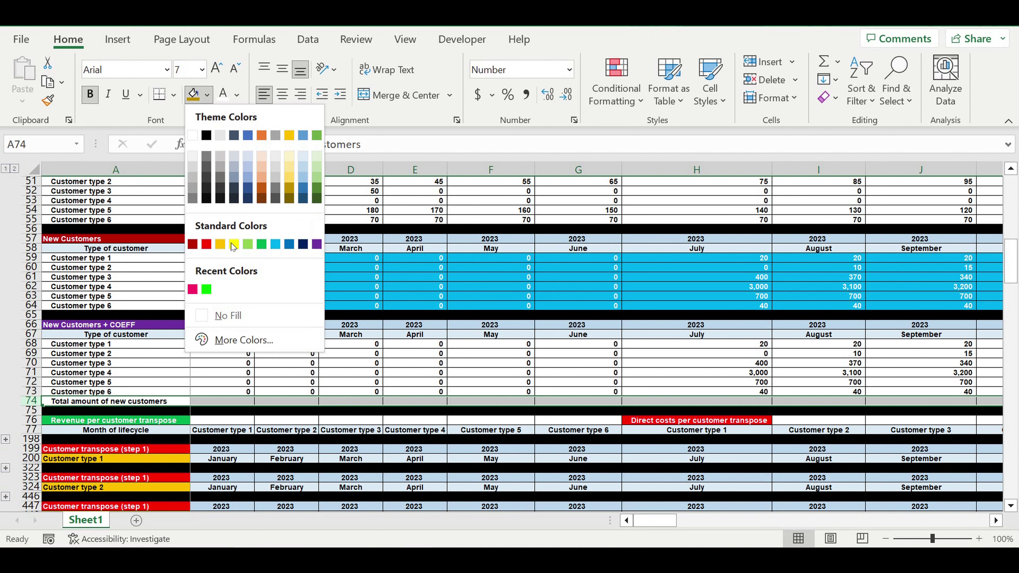
left_click(234, 245)
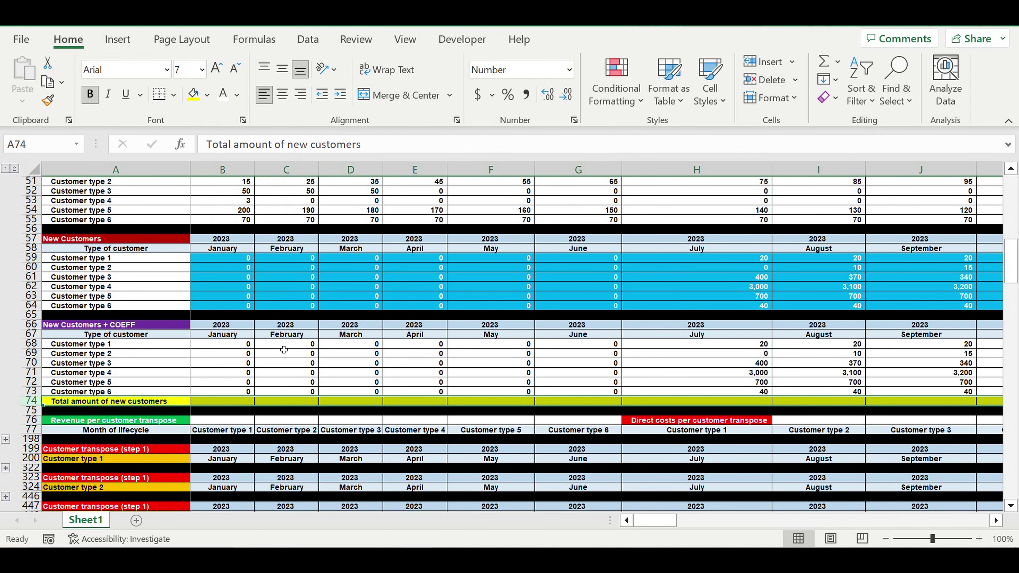
Put =SUM(B68:B73) in row 74's first month and copy it across all months
left_click(238, 402)
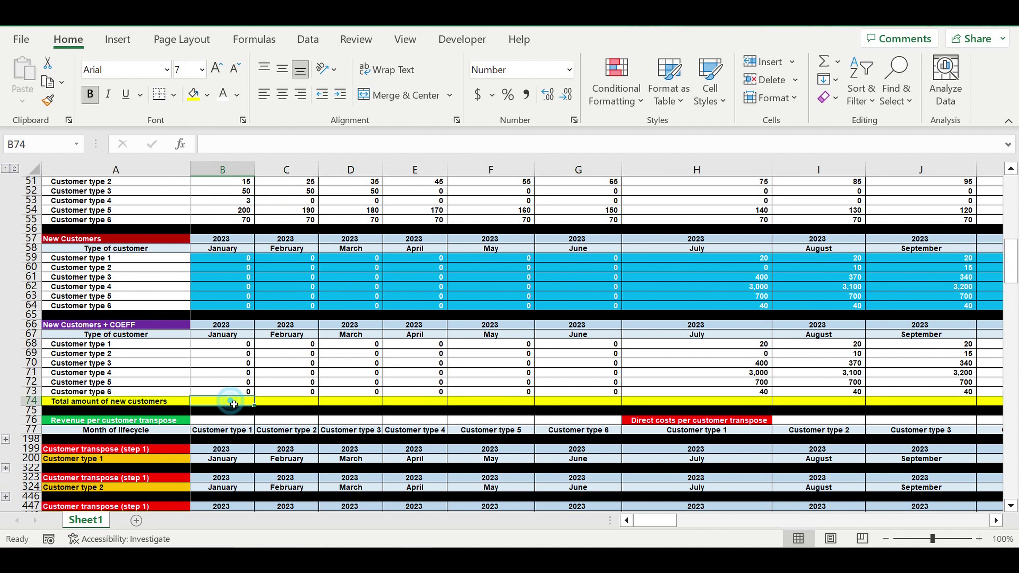
left_click(823, 62)
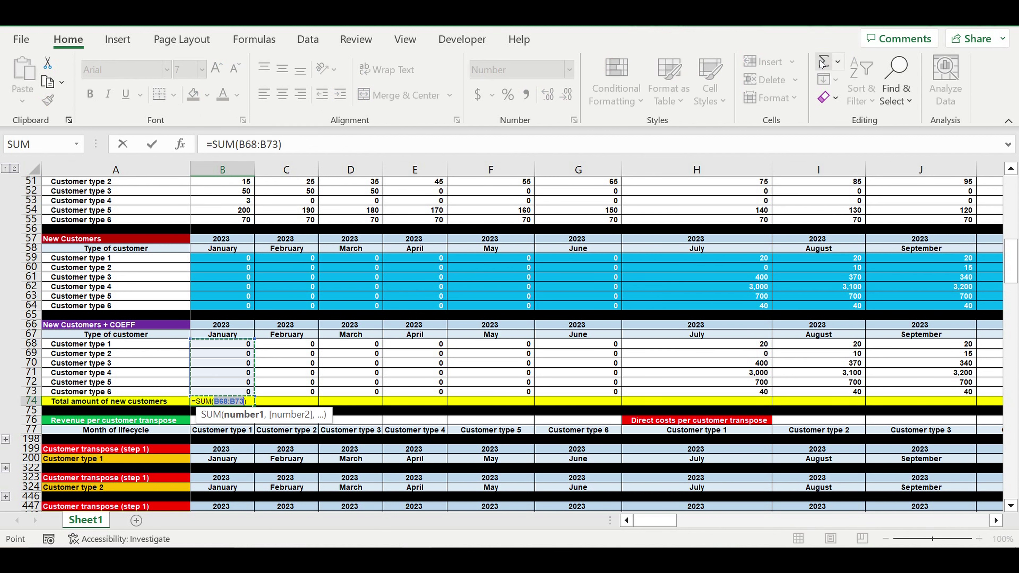
key("Return")
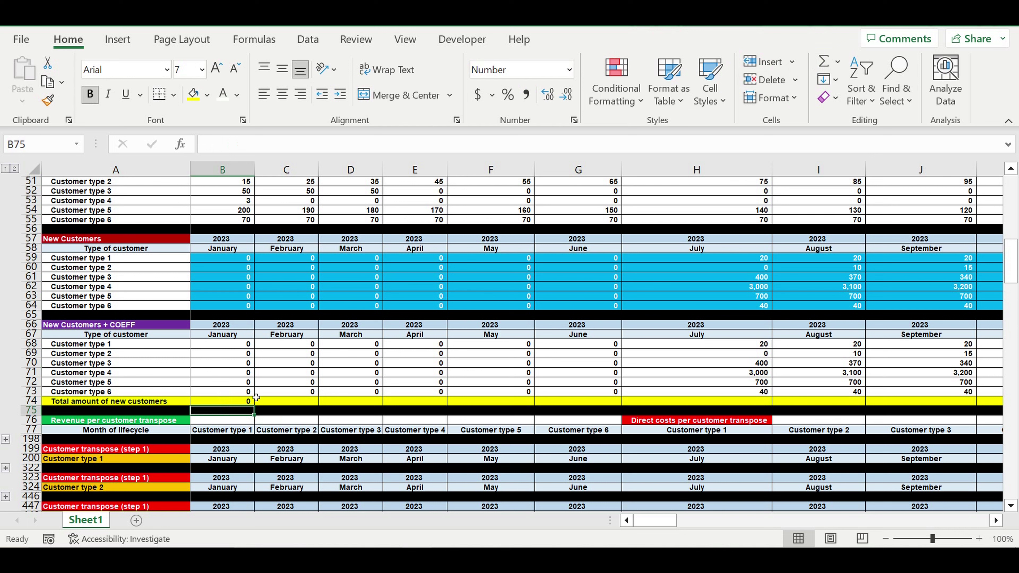
left_click(237, 402)
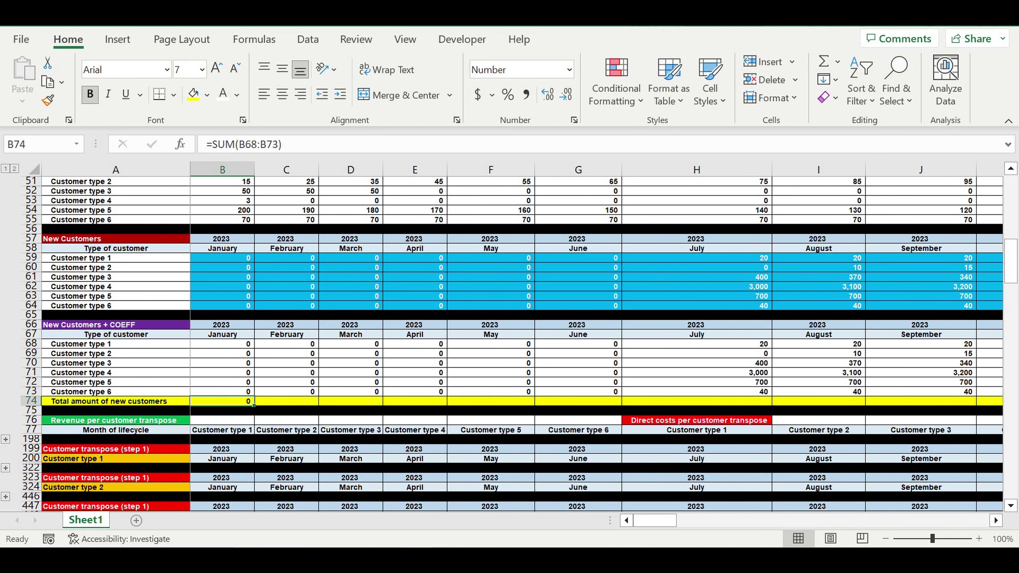
left_click_drag(254, 405, 904, 421)
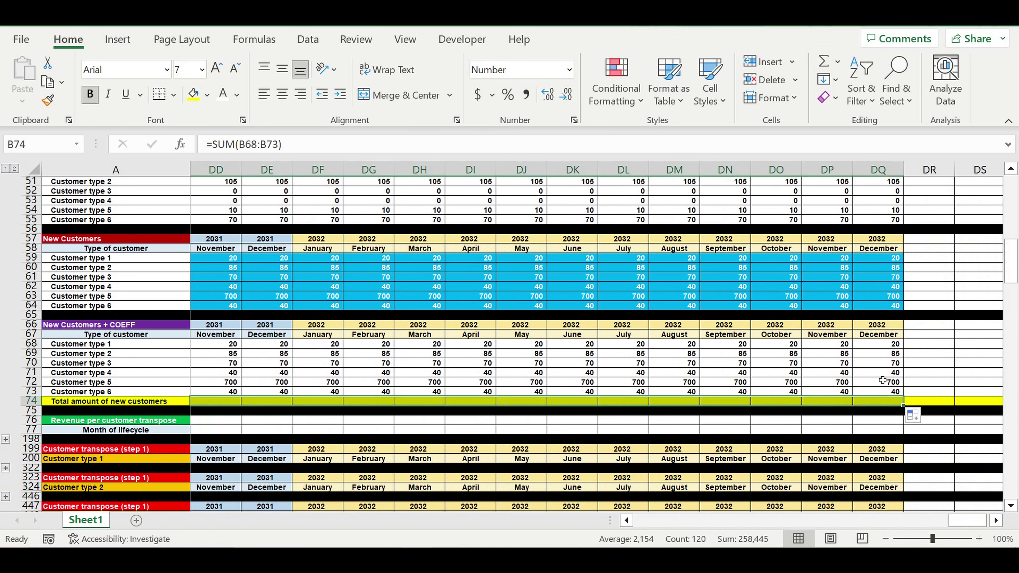
left_click(830, 315)
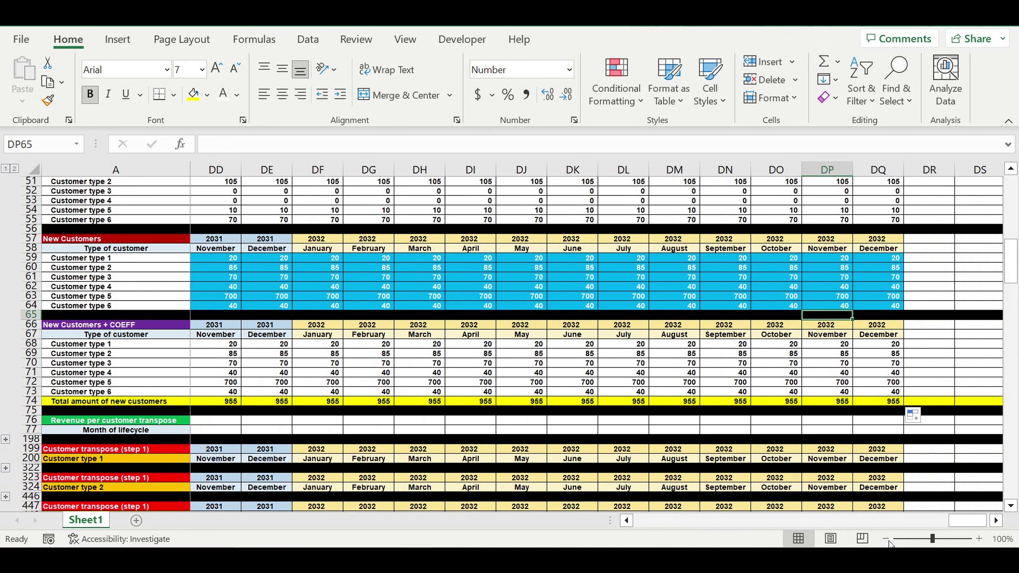
left_click_drag(964, 521, 650, 521)
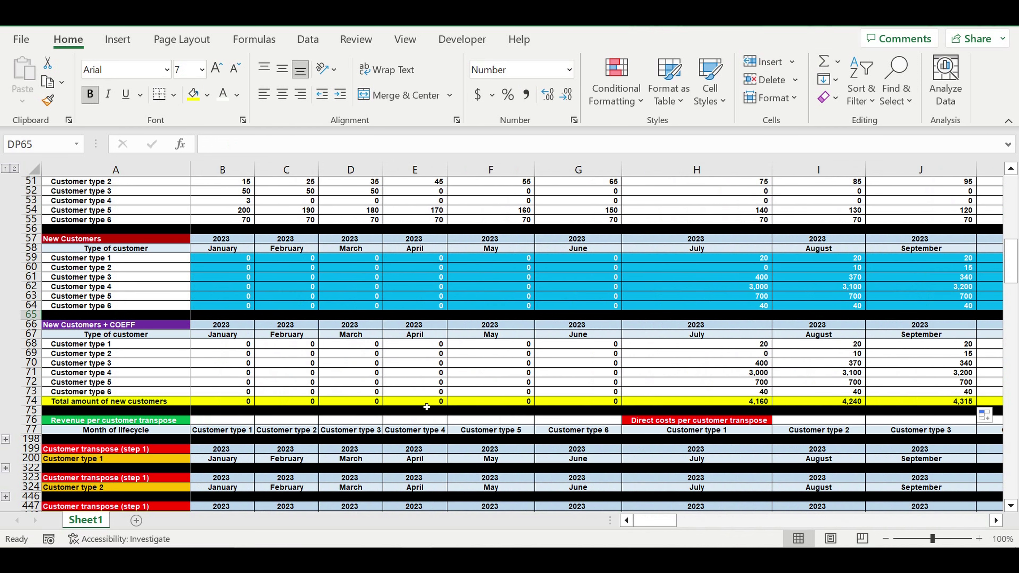
left_click(277, 385)
left_click_drag(1012, 267, 1012, 477)
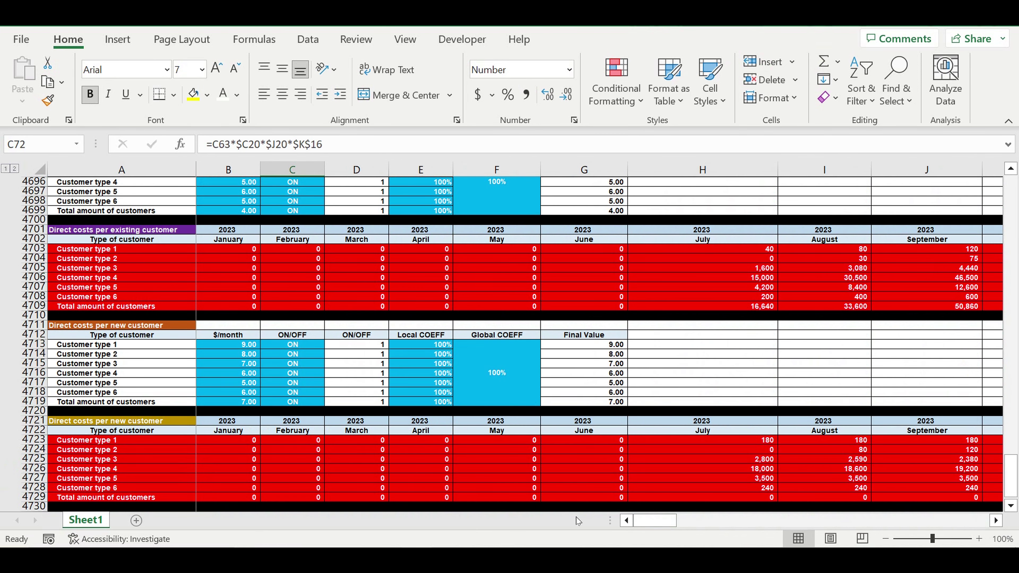
Repoint the first-month direct-cost total formula from B75 to B74, making it =$G4719*B74
scroll(170, 455, "down", 3)
left_click(241, 411)
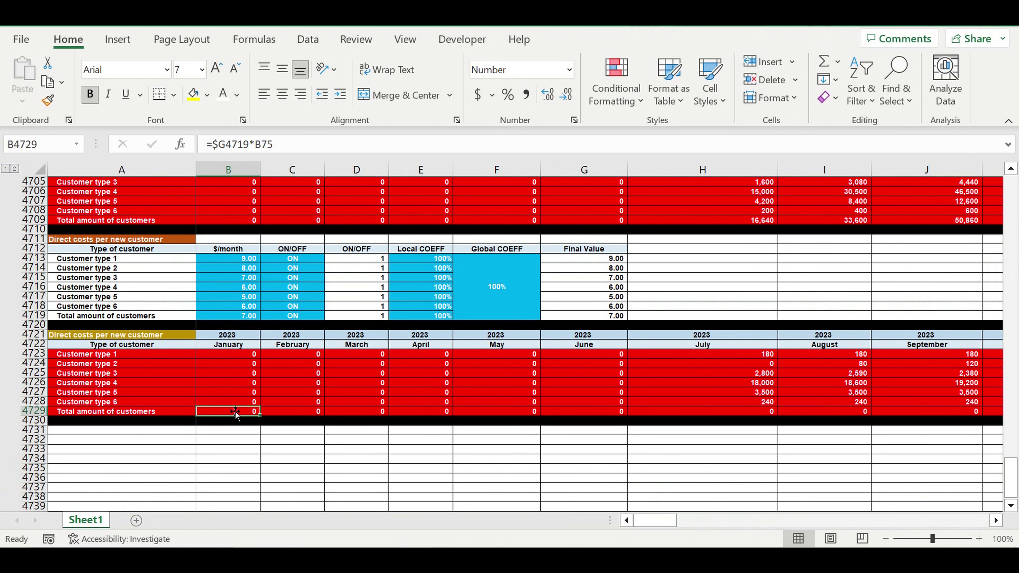
key("F2")
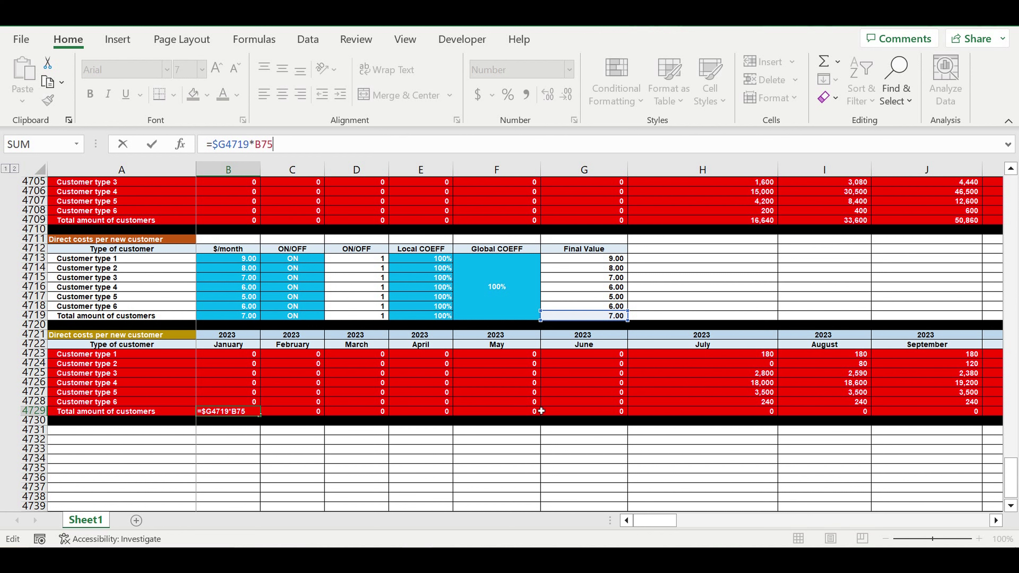
scroll(541, 411, "up", 20)
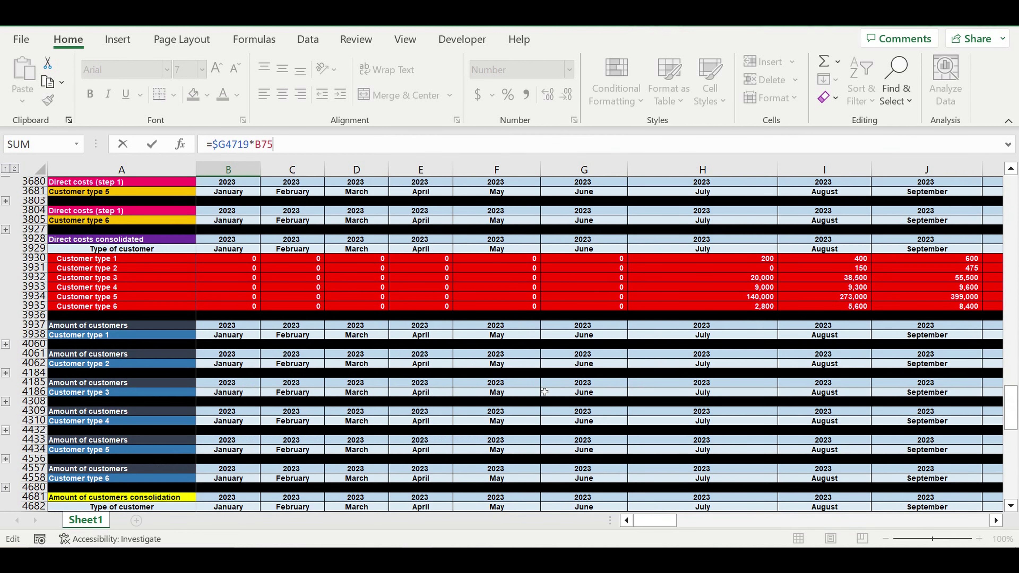
scroll(543, 389, "up", 10)
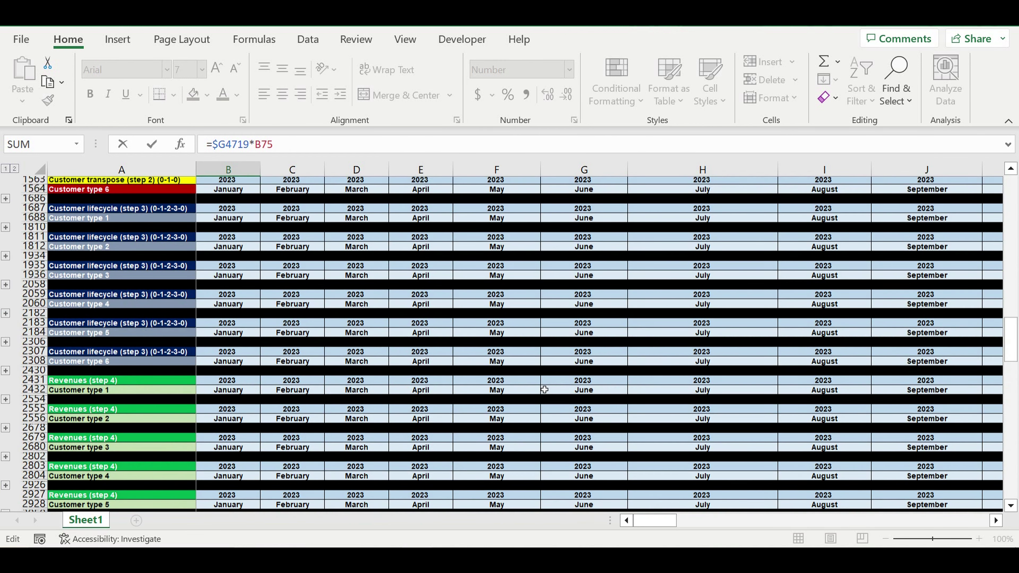
scroll(544, 389, "up", 9)
scroll(544, 389, "up", 9)
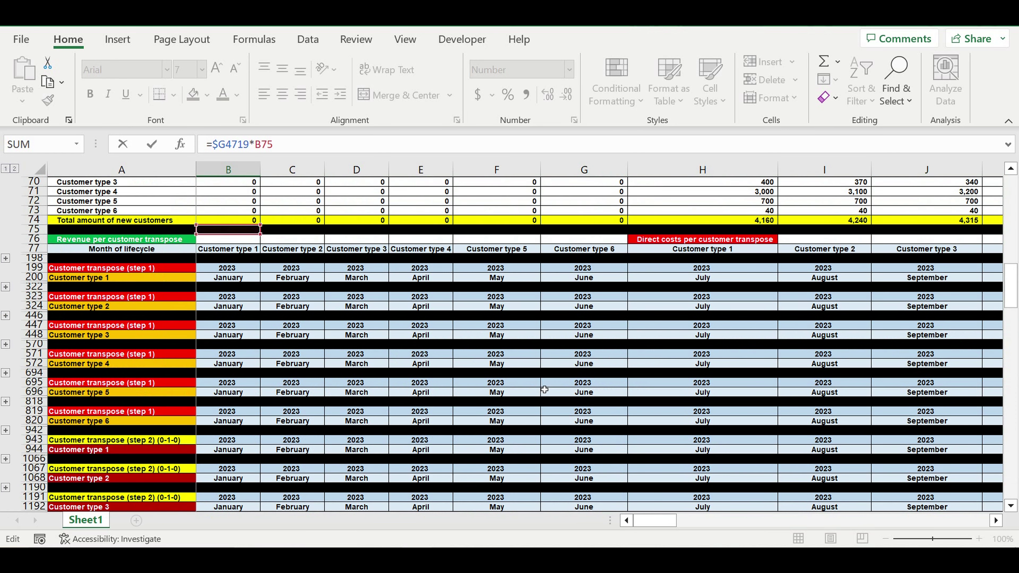
left_click(235, 344)
left_click(235, 335)
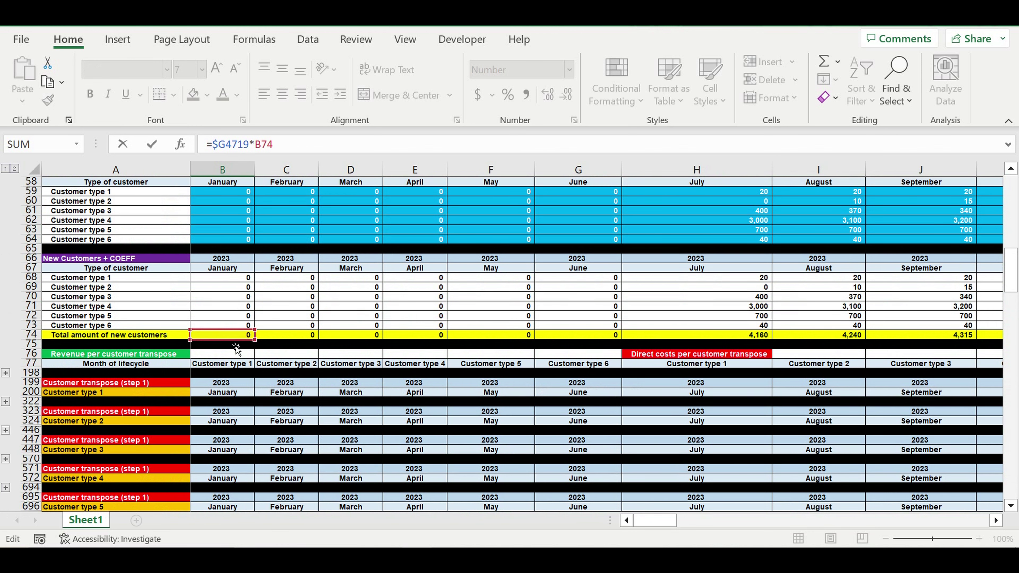
key("ctrl+Return")
Copy the corrected direct-cost total formula across every month through 2032
scroll(308, 372, "down", 2)
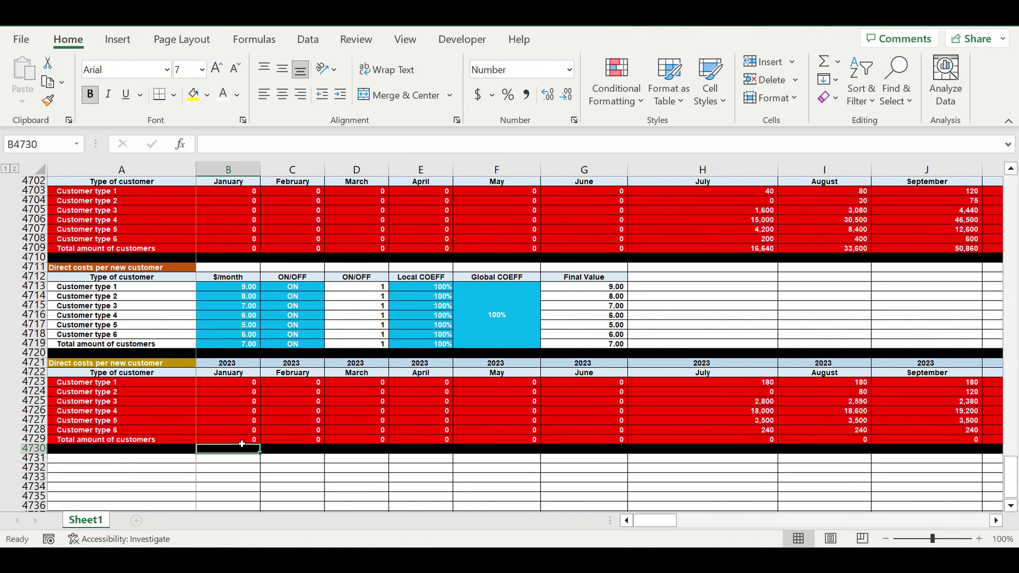
key("Up")
left_click_drag(260, 444, 902, 441)
left_click(854, 472)
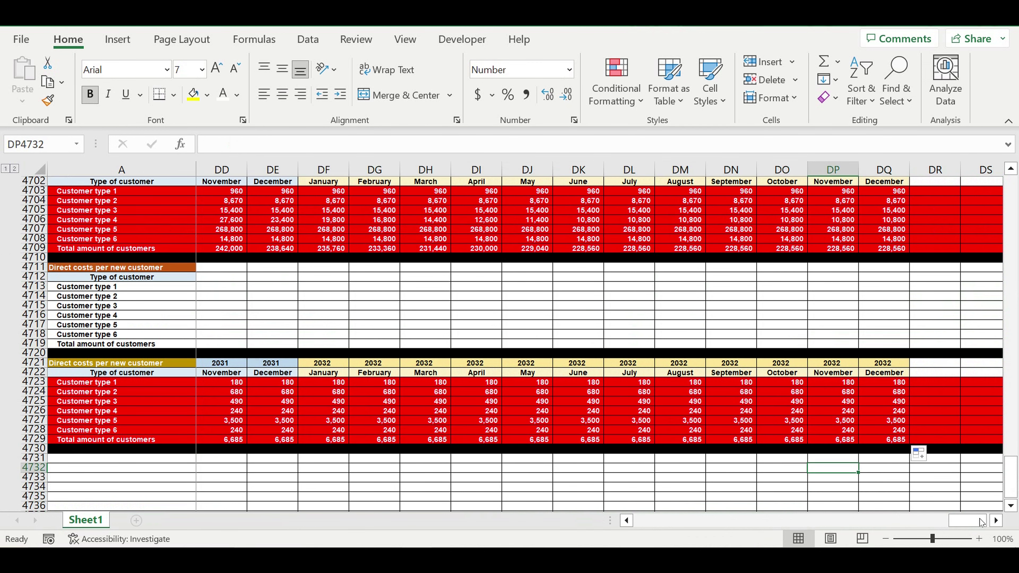
left_click_drag(979, 521, 548, 489)
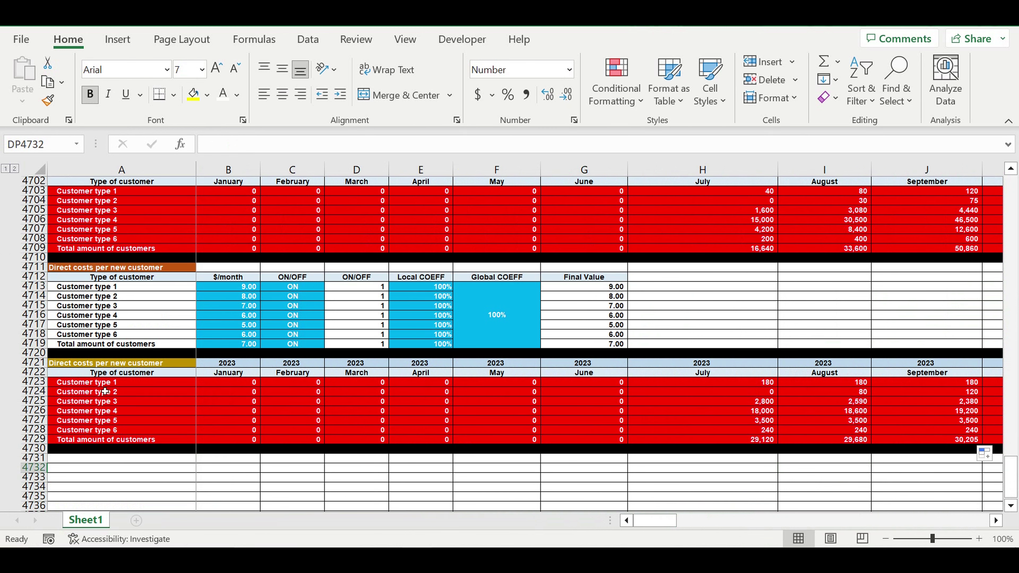
scroll(105, 392, "up", 4)
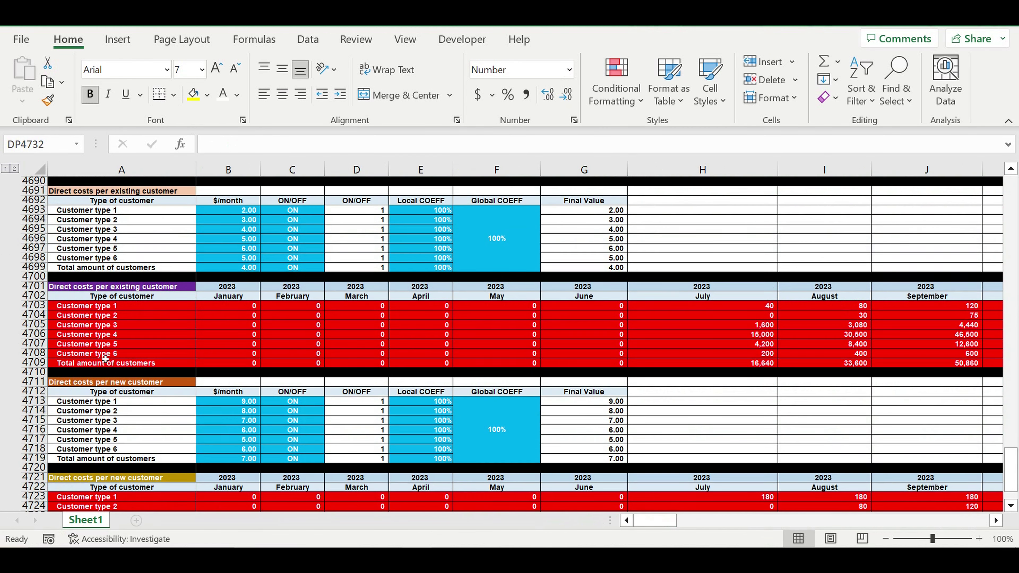
scroll(105, 359, "up", 1)
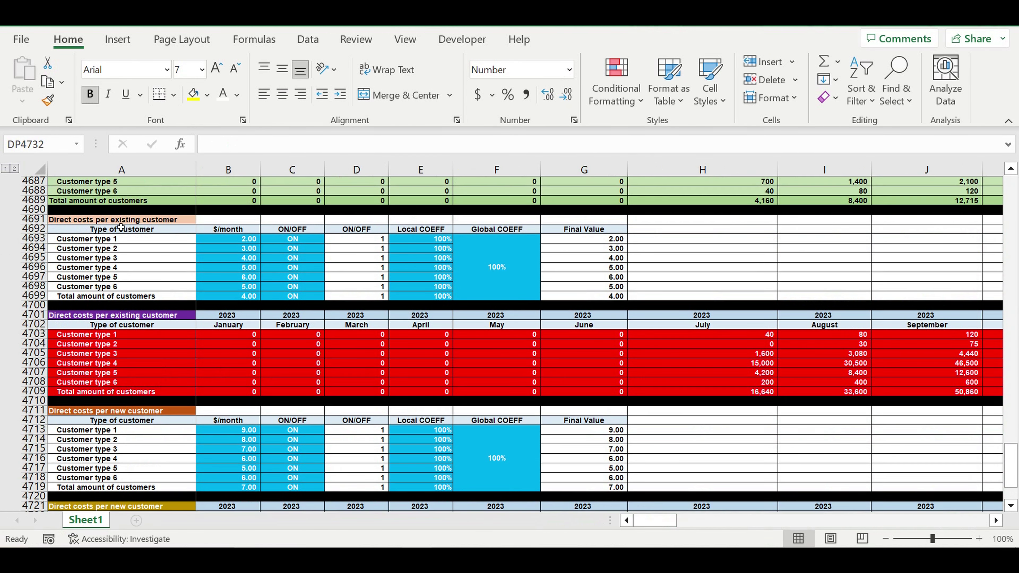
left_click(141, 222)
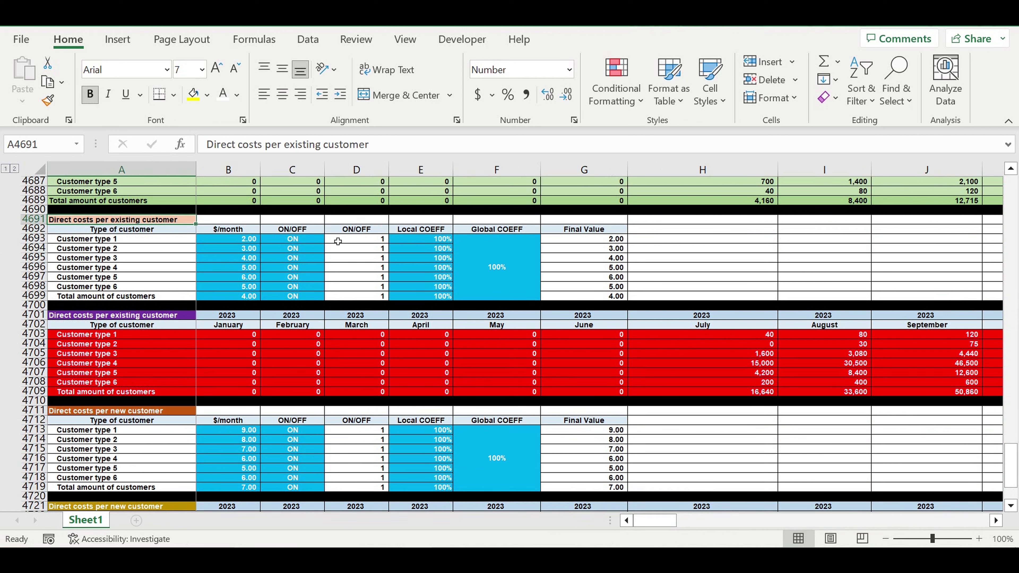
left_click_drag(292, 239, 292, 296)
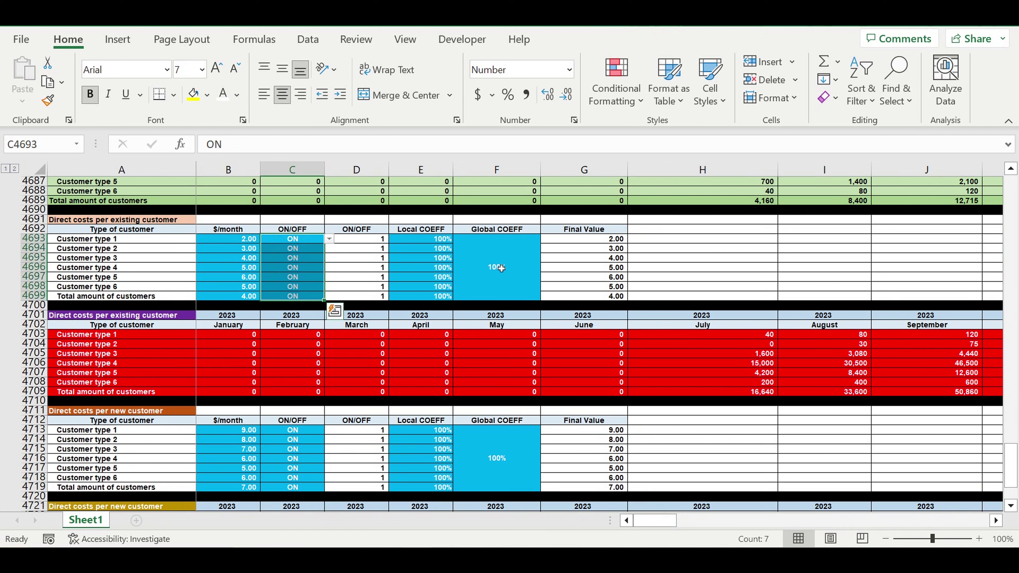
left_click_drag(501, 268, 421, 296)
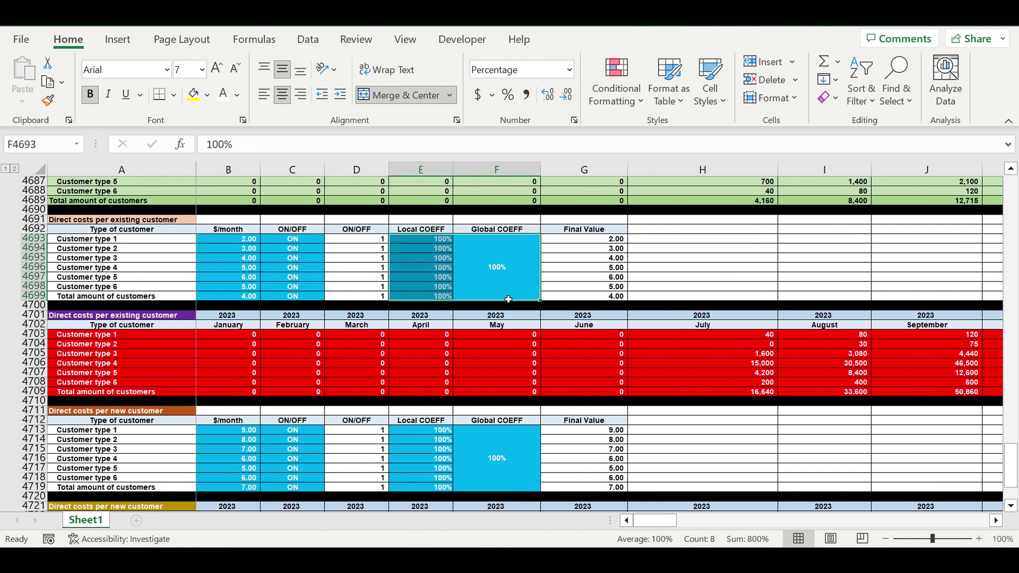
scroll(468, 347, "down", 2)
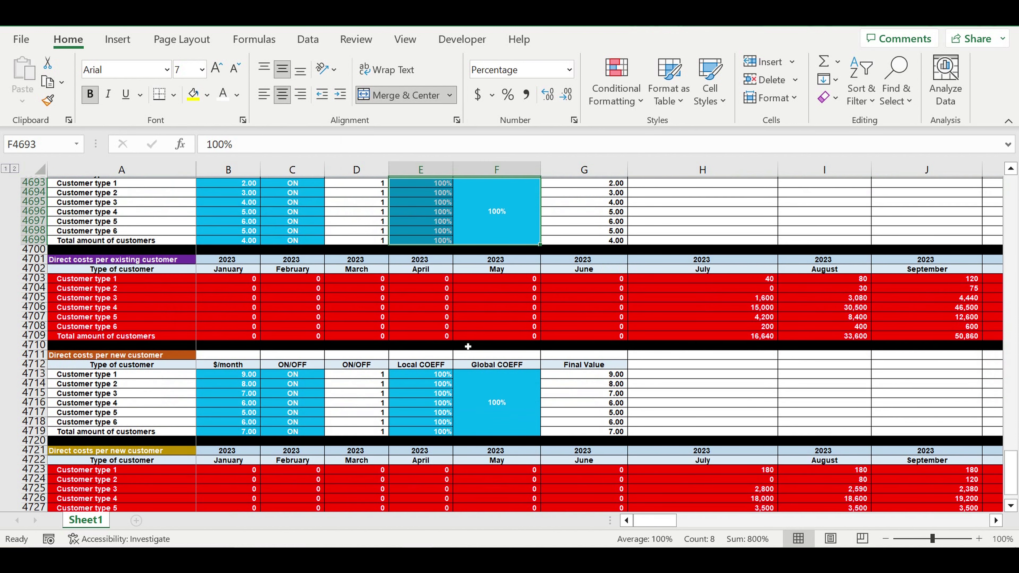
scroll(468, 346, "down", 1)
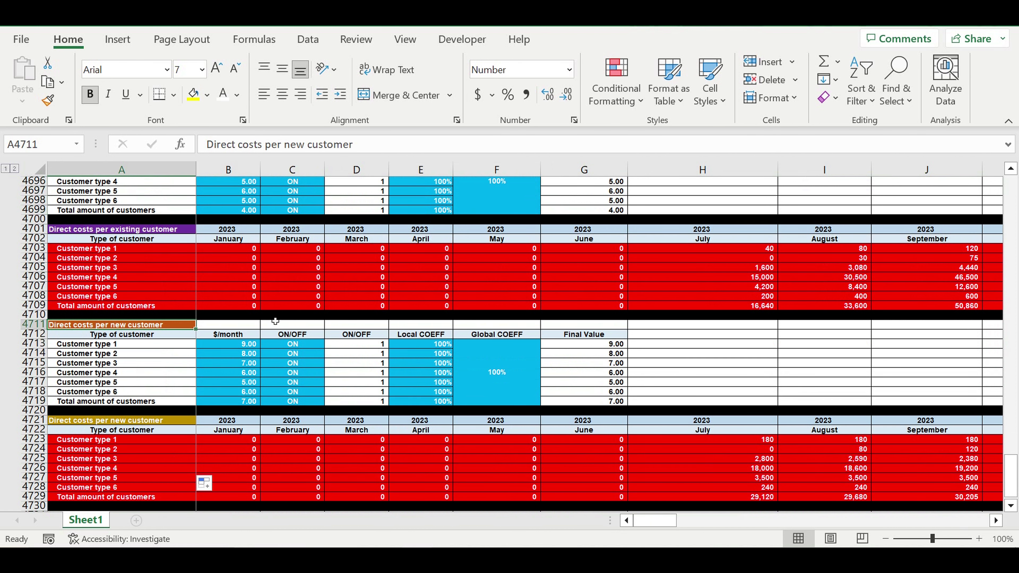
scroll(275, 321, "down", 2)
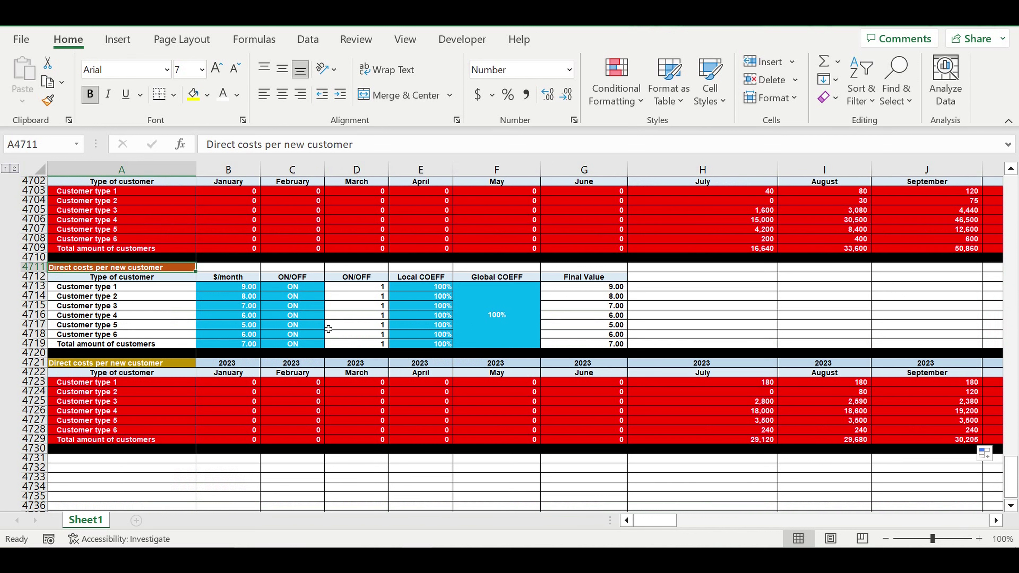
left_click_drag(292, 296, 291, 346)
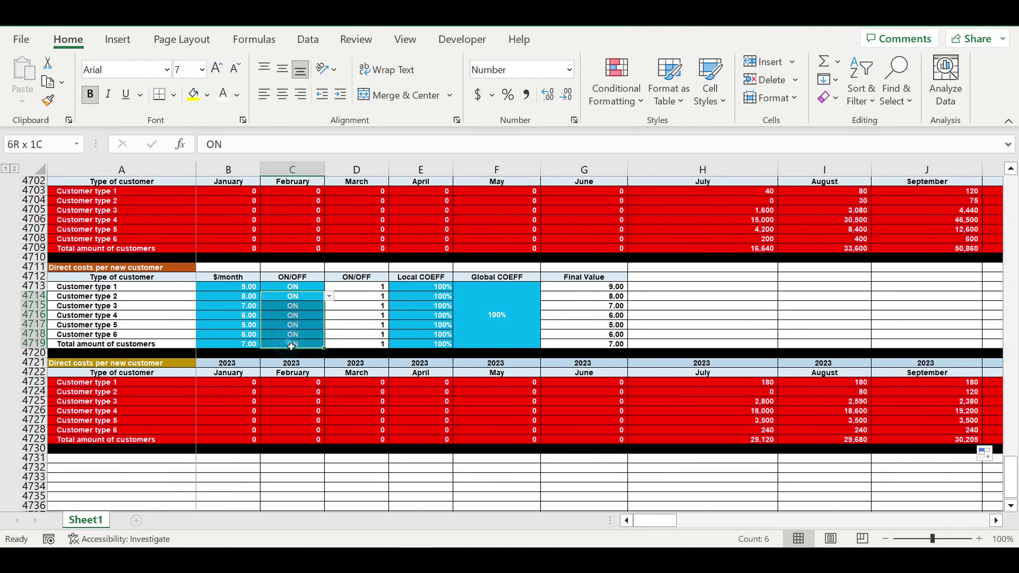
scroll(291, 346, "up", 3)
left_click_drag(292, 191, 297, 240)
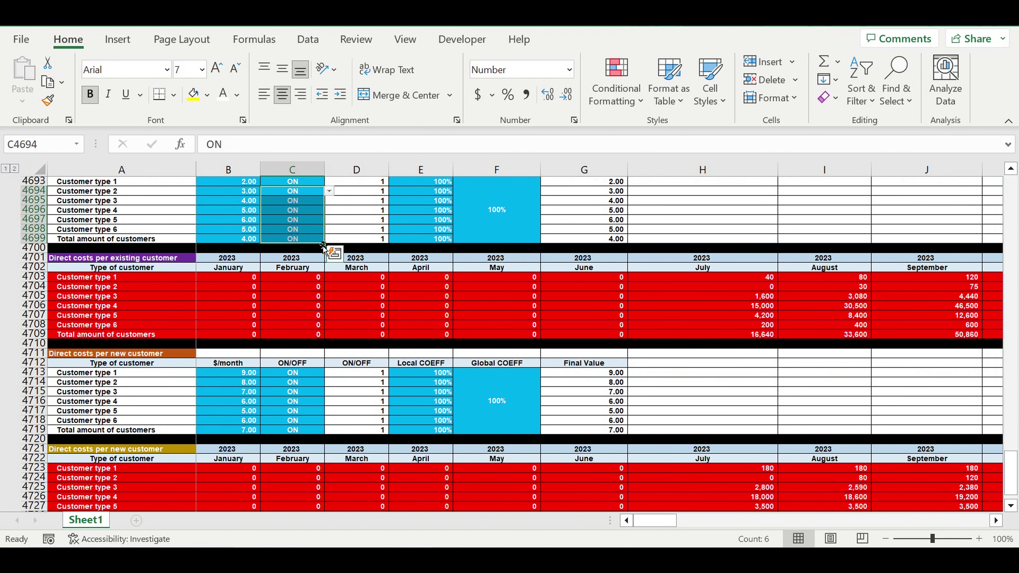
scroll(323, 247, "down", 3)
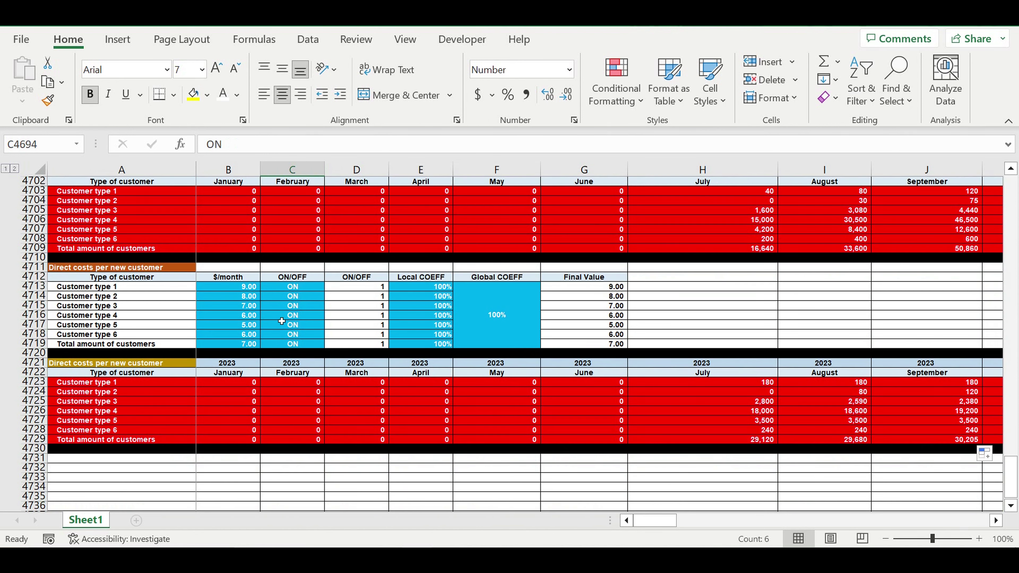
left_click(283, 318)
left_click(329, 316)
left_click(297, 335)
left_click_drag(323, 319, 328, 348)
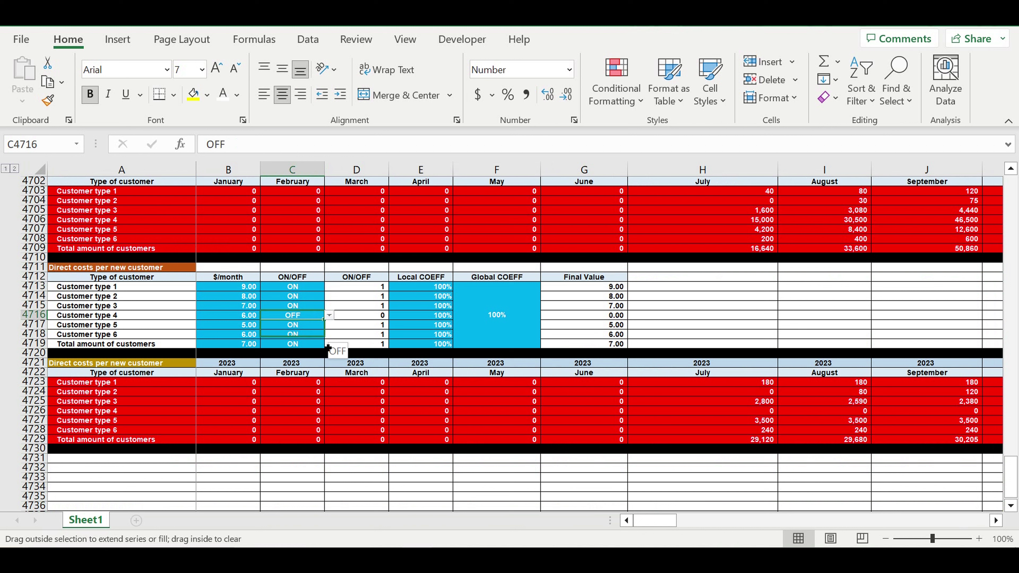
left_click_drag(328, 347, 328, 348)
left_click_drag(702, 410, 908, 428)
left_click(285, 308)
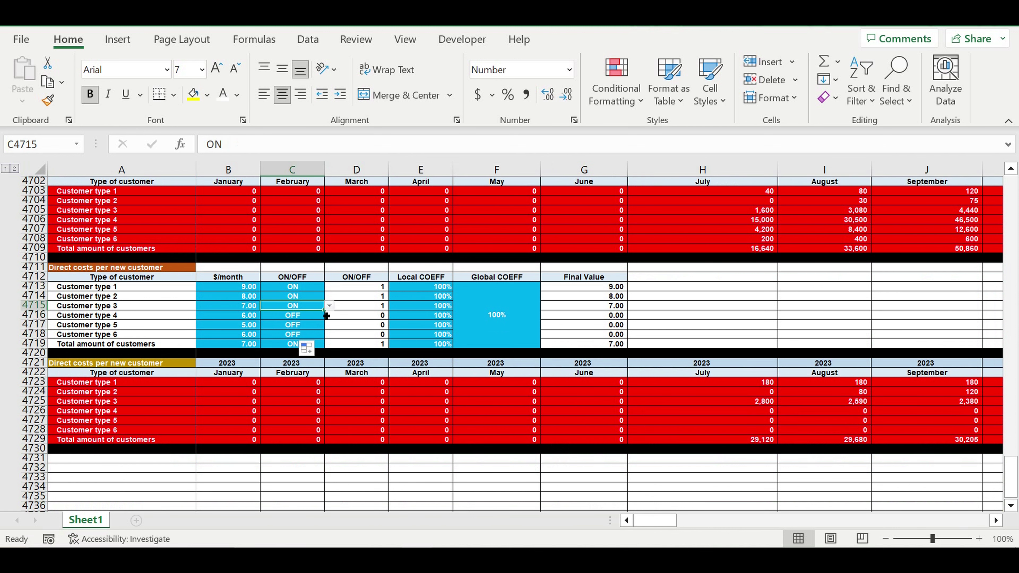
left_click_drag(326, 316, 361, 330)
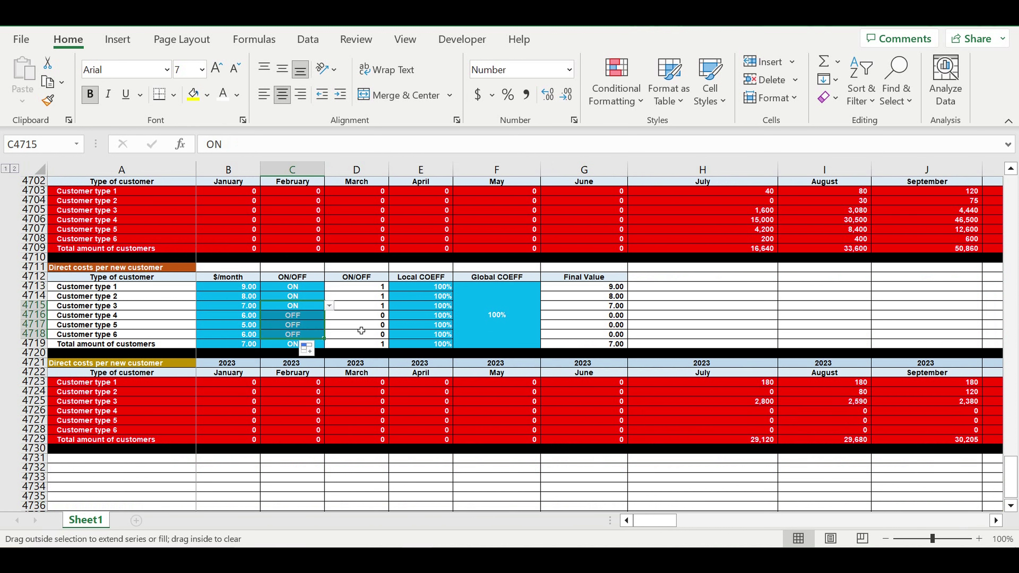
left_click_drag(361, 331, 361, 331)
left_click(361, 325)
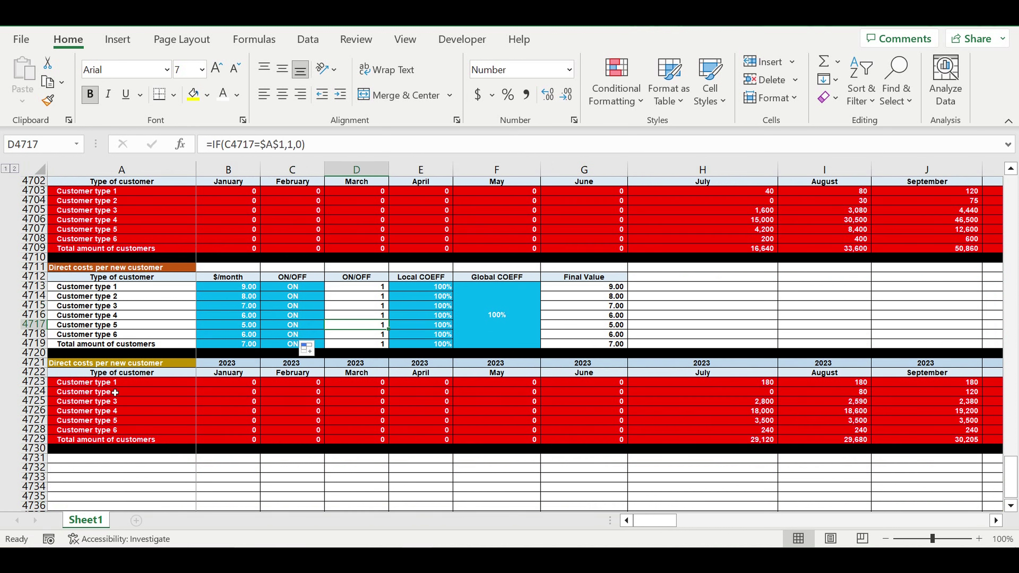
left_click_drag(111, 386, 170, 411)
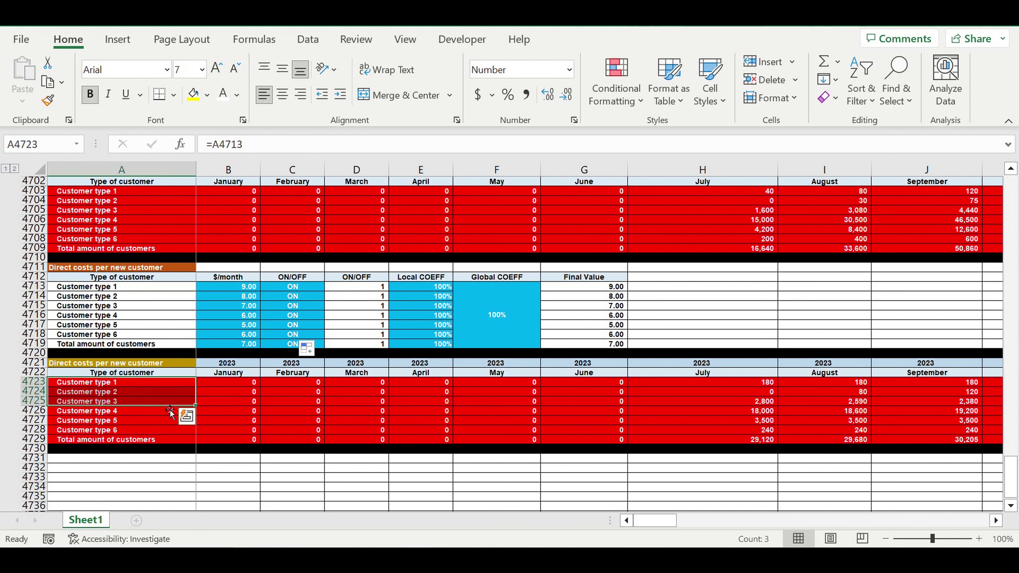
left_click(122, 386)
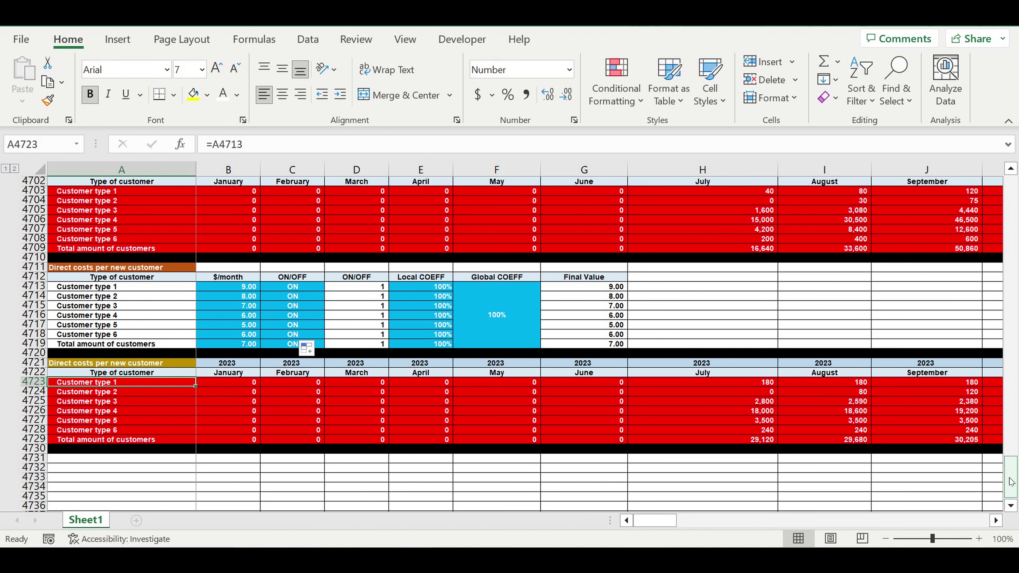
Set Customer type 1 to OFF and copy OFF down to Customer types 2 and 3
left_click_drag(1011, 481, 994, 170)
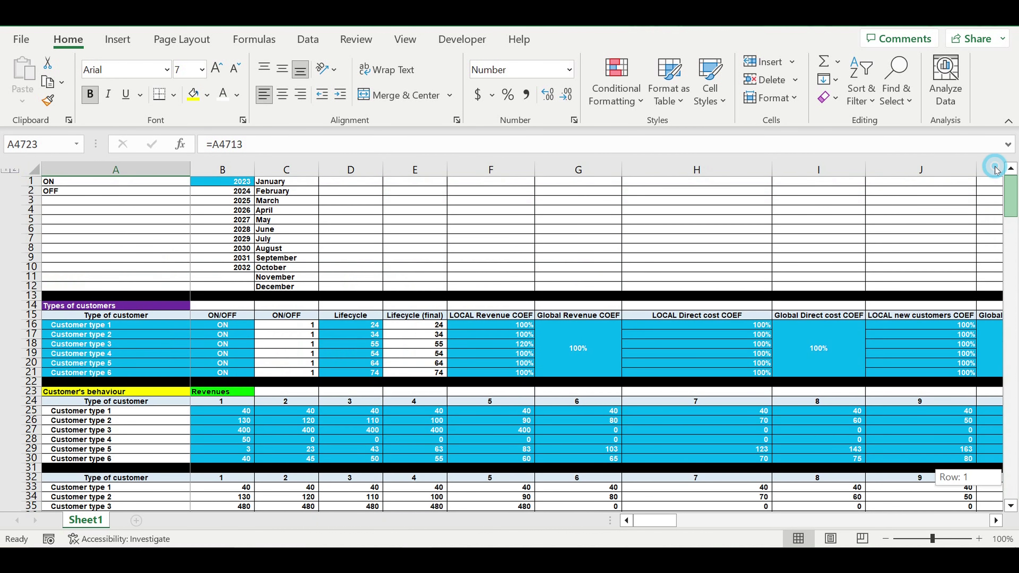
left_click(218, 324)
key("alt+Down")
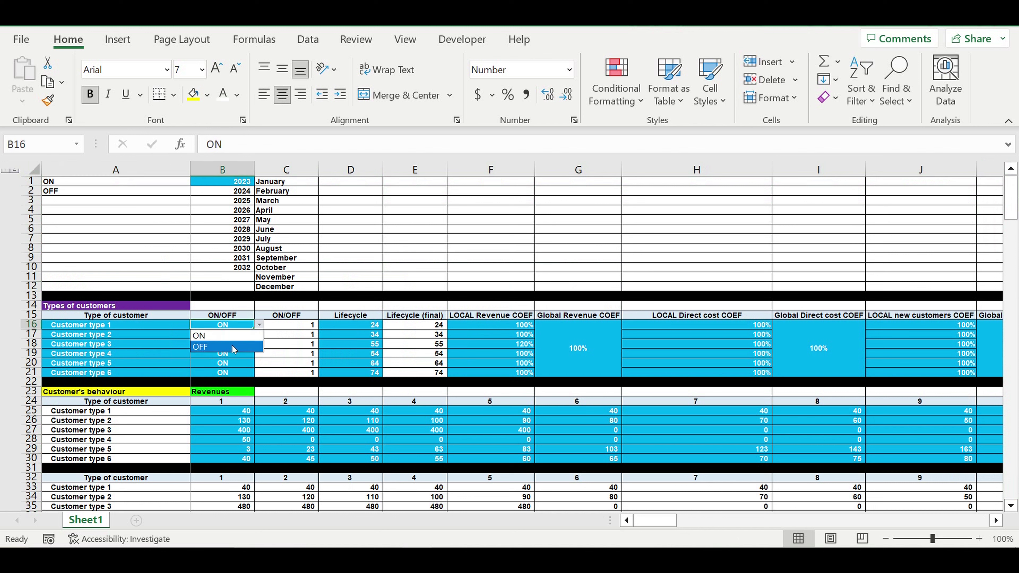
left_click(235, 347)
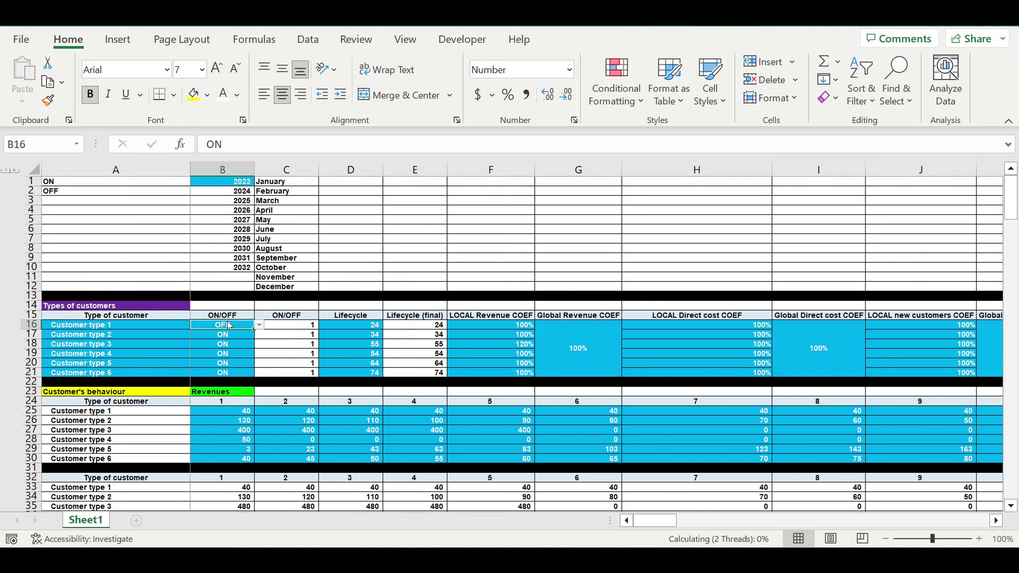
mouse_move(253, 329)
left_mouse_down()
mouse_move(256, 355)
mouse_move(237, 333)
mouse_move(256, 349)
left_mouse_up()
left_click(222, 372)
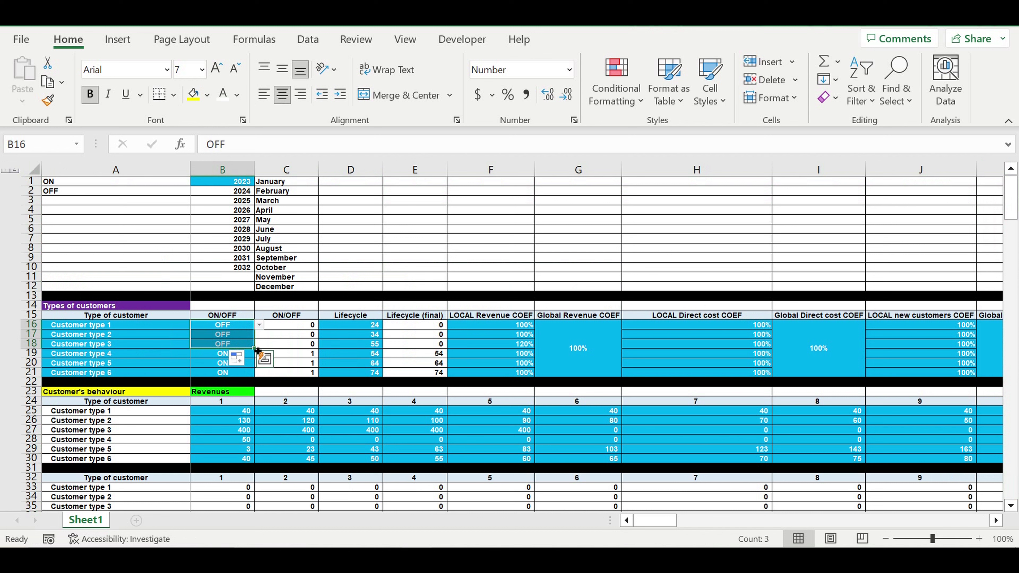
left_click_drag(97, 327, 99, 344)
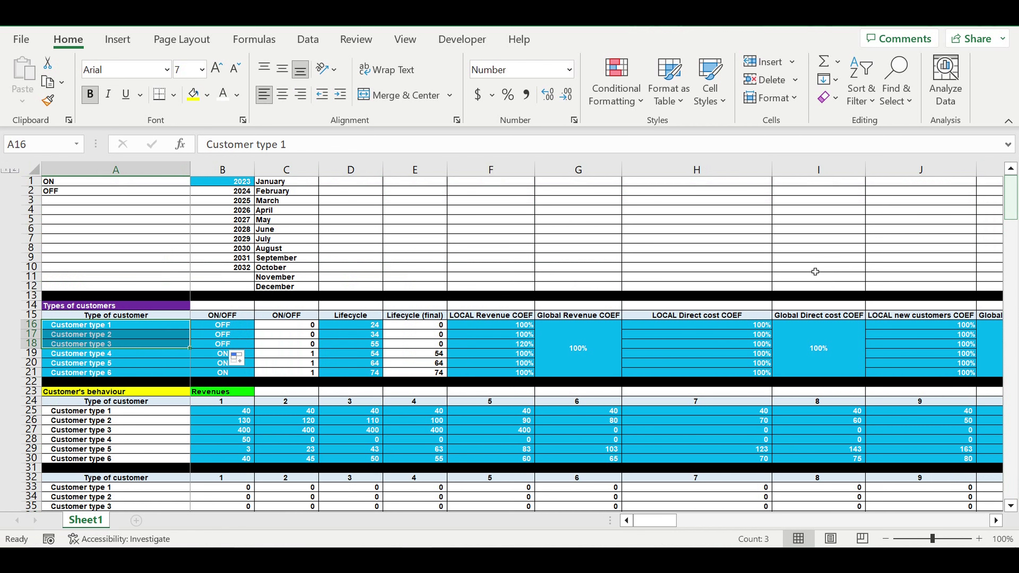
scroll(815, 271, "down", 12)
scroll(623, 321, "down", 20)
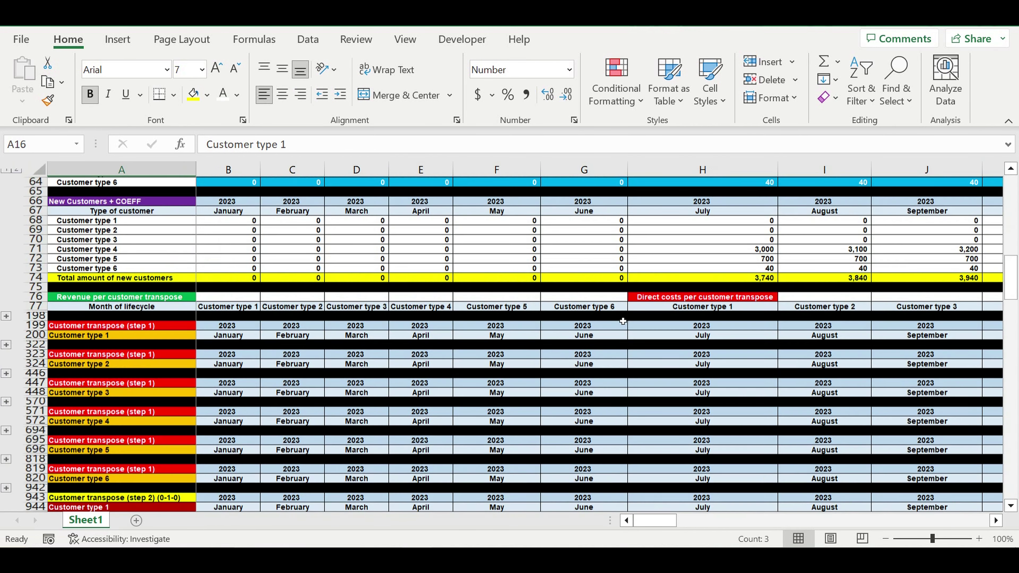
scroll(623, 321, "down", 4)
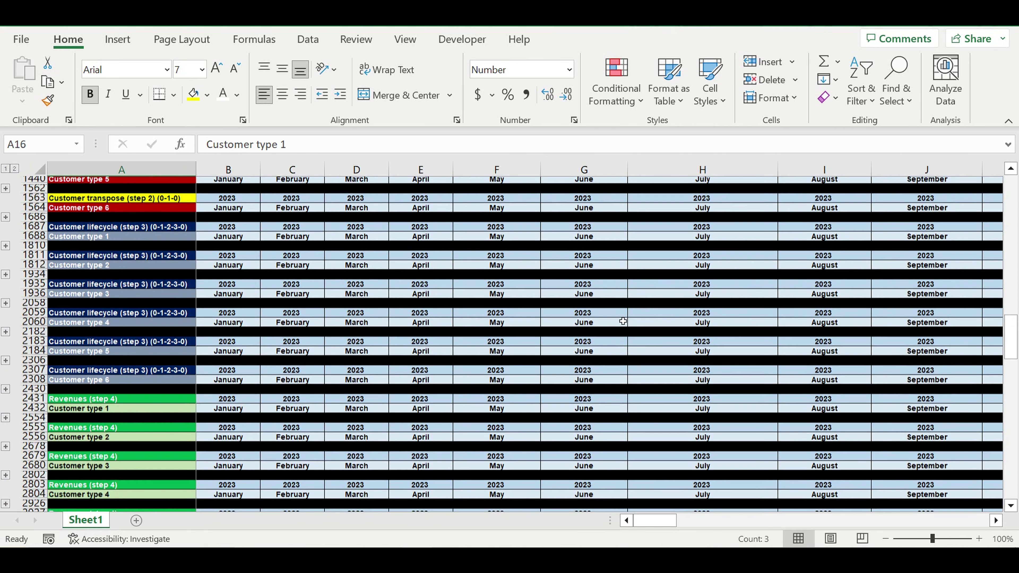
scroll(623, 321, "down", 9)
scroll(657, 332, "down", 1)
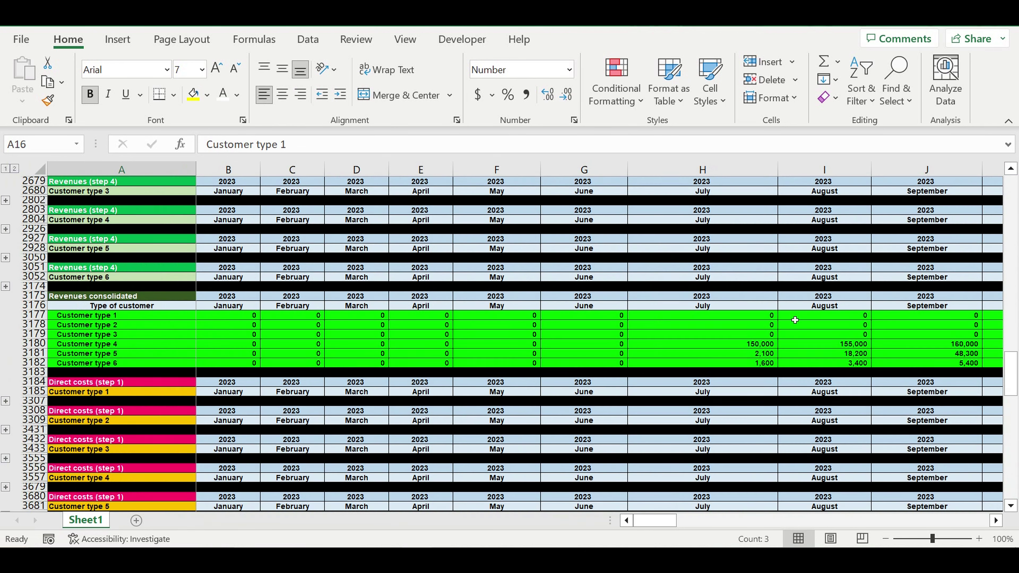
left_click(767, 315)
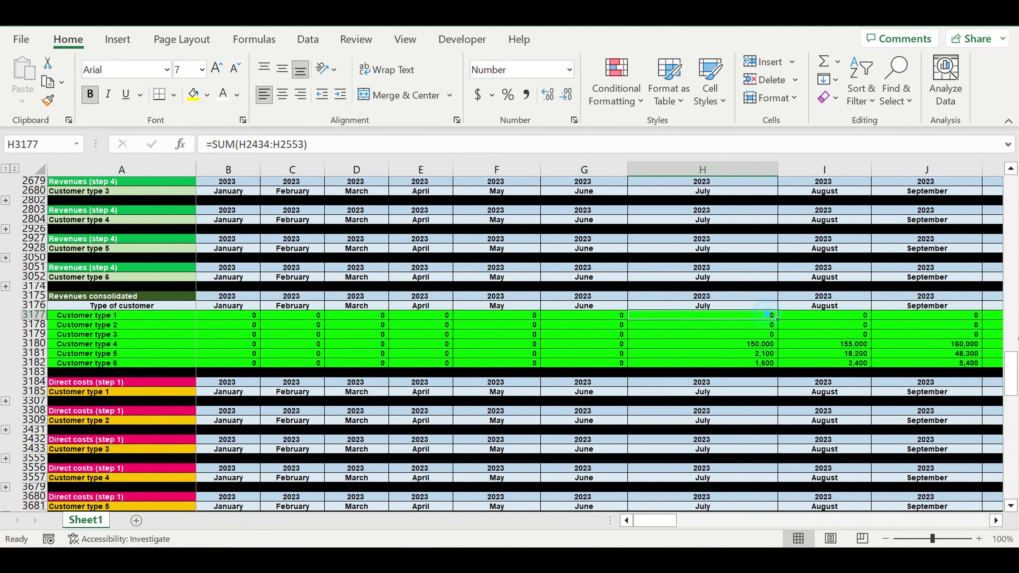
left_click_drag(767, 314, 878, 334)
left_click(917, 320)
scroll(877, 334, "down", 9)
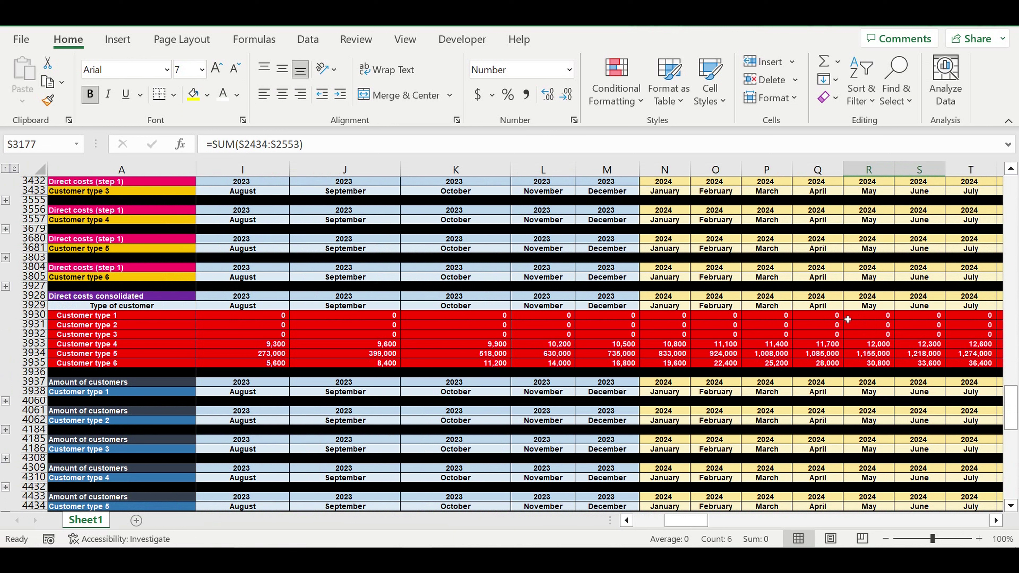
left_click_drag(838, 317, 879, 336)
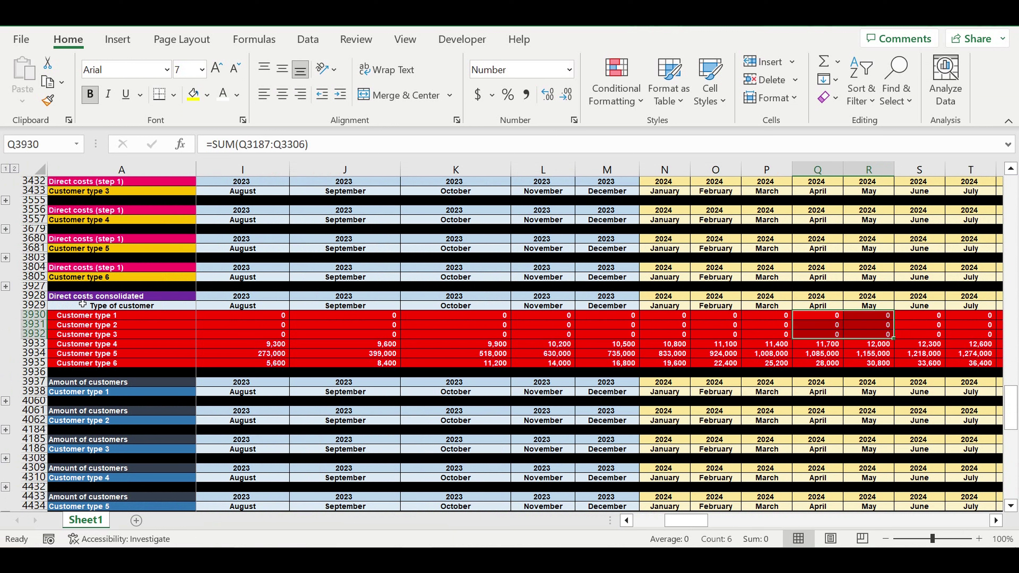
scroll(82, 301, "down", 8)
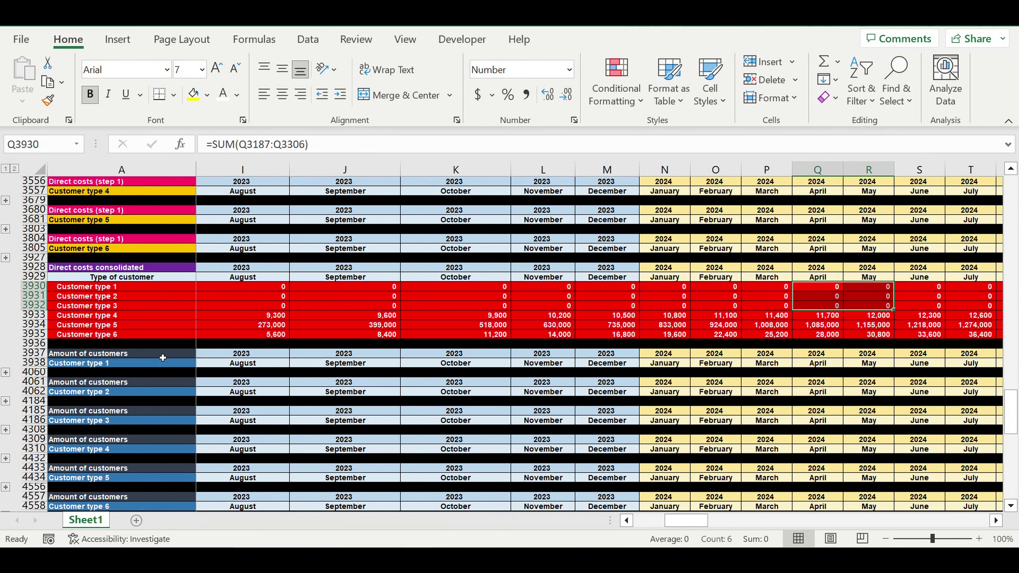
scroll(162, 357, "down", 8)
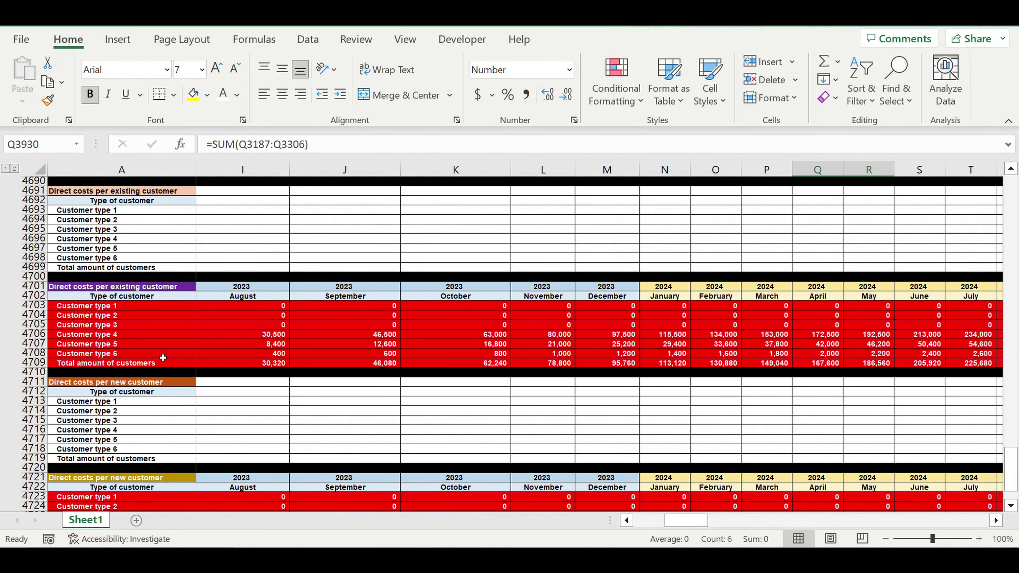
scroll(577, 257, "down", 2)
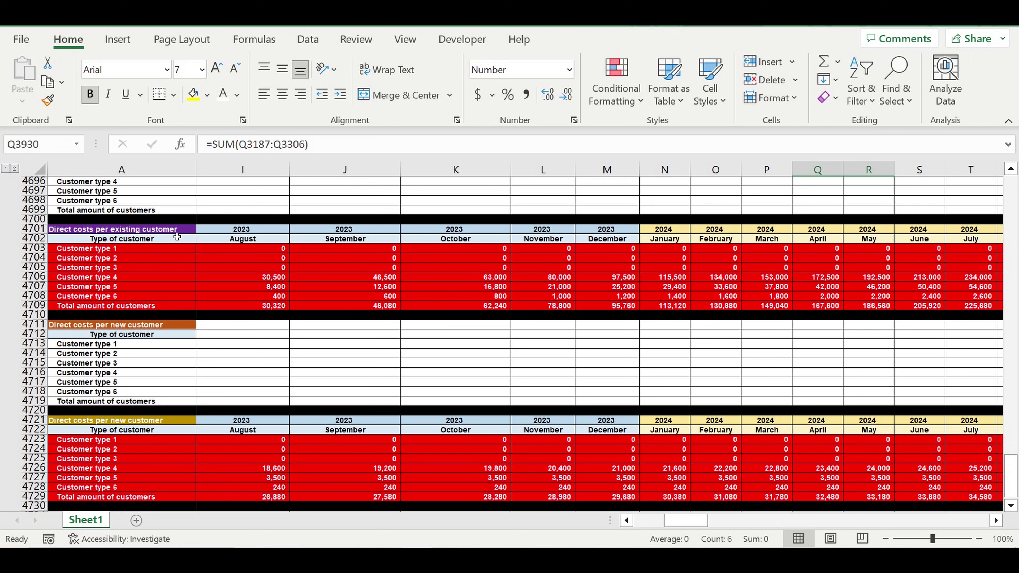
left_click_drag(768, 252, 716, 268)
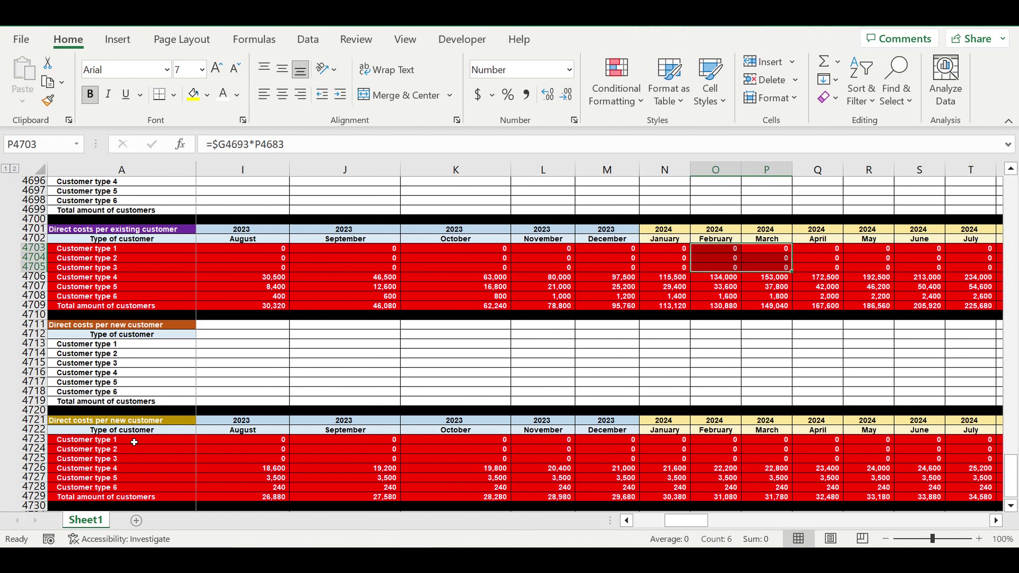
left_click_drag(1015, 467, 1015, 192)
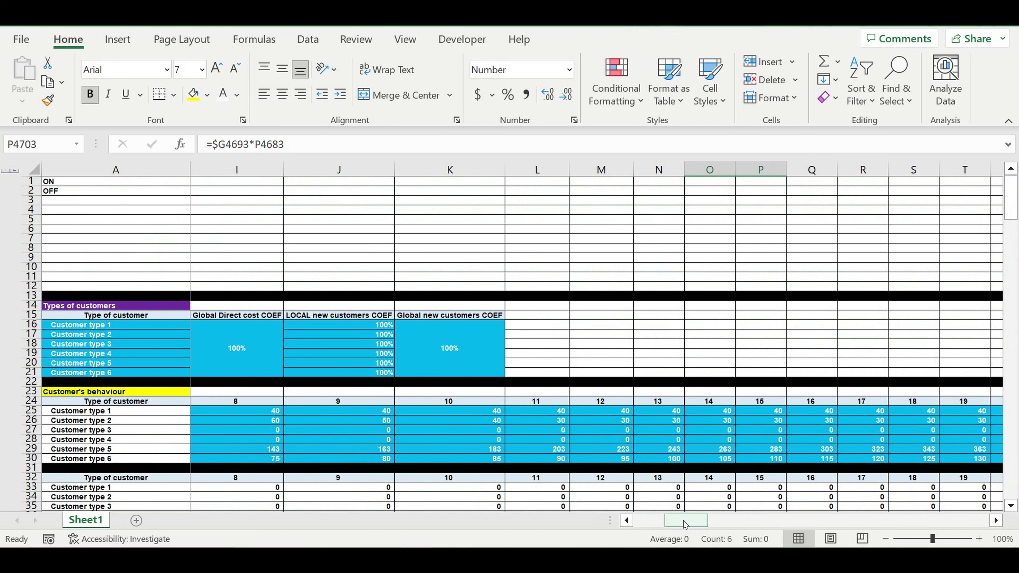
Copy Customer type 4's ON value up to Customer types 1–3
left_click_drag(685, 524, 654, 524)
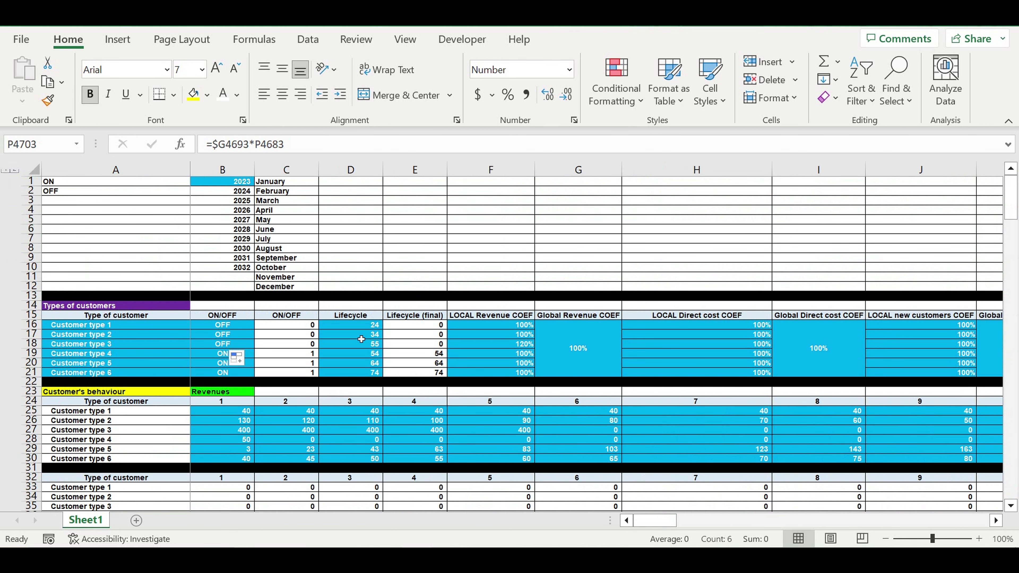
left_click(209, 353)
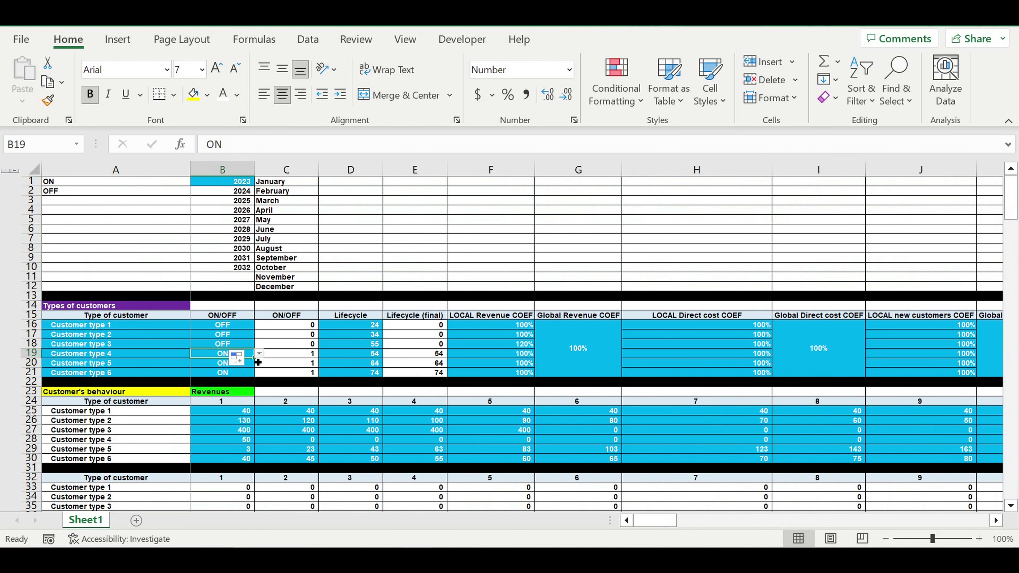
left_click_drag(257, 363, 235, 329)
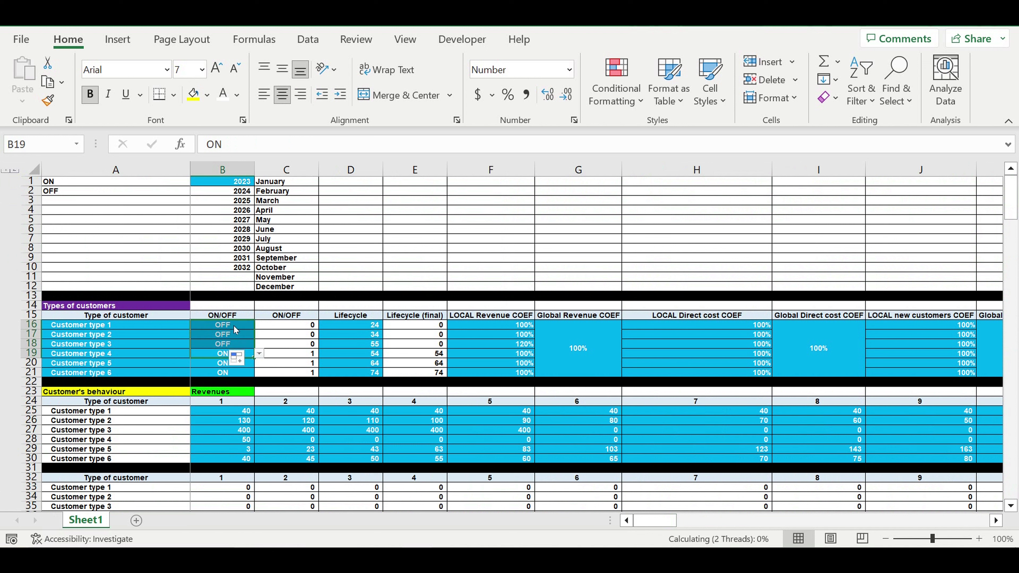
left_click(239, 343)
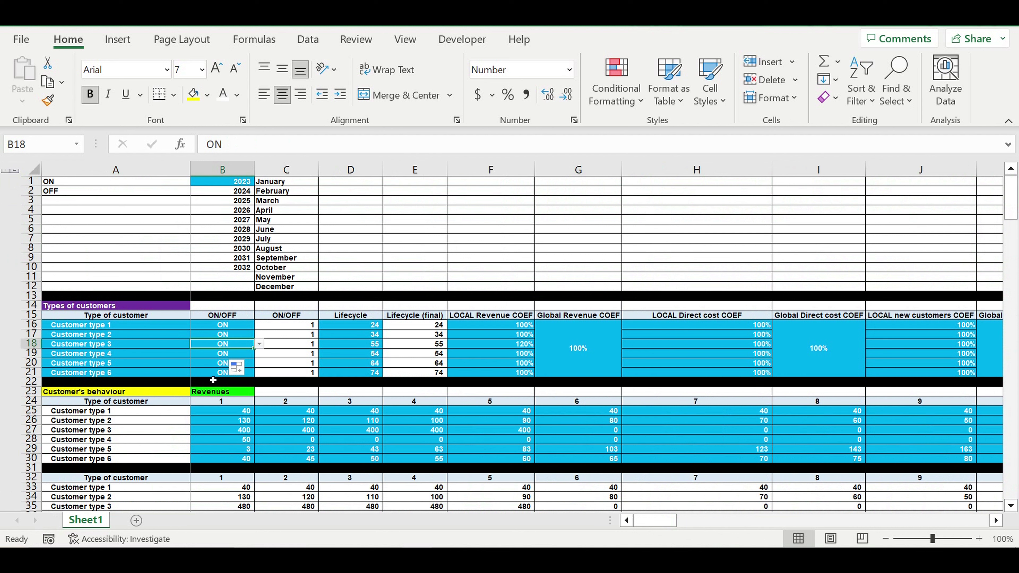
Review all six ON/OFF switches and the customer types' revenue coefficients
left_click(225, 375)
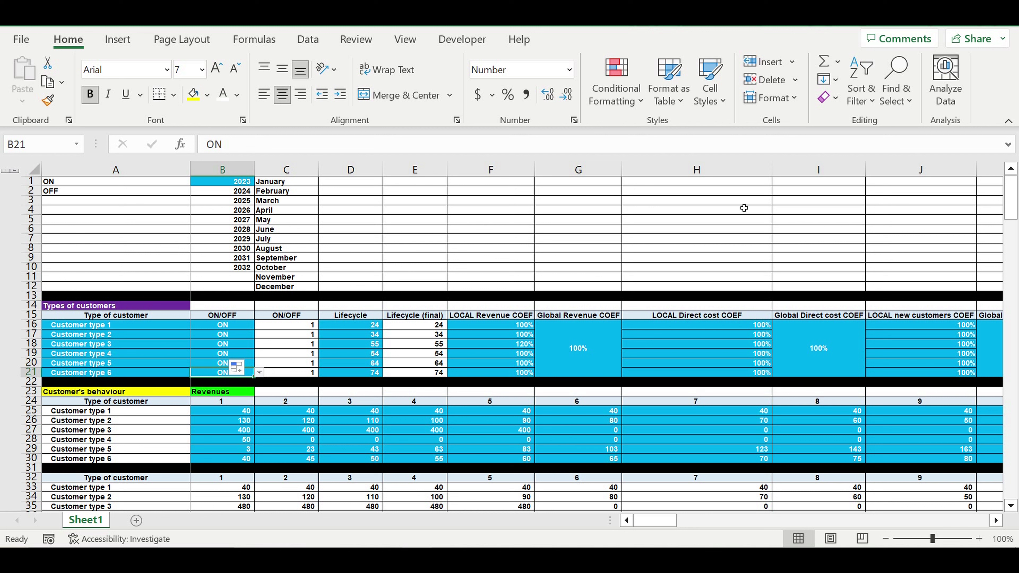
left_click_drag(223, 325, 226, 372)
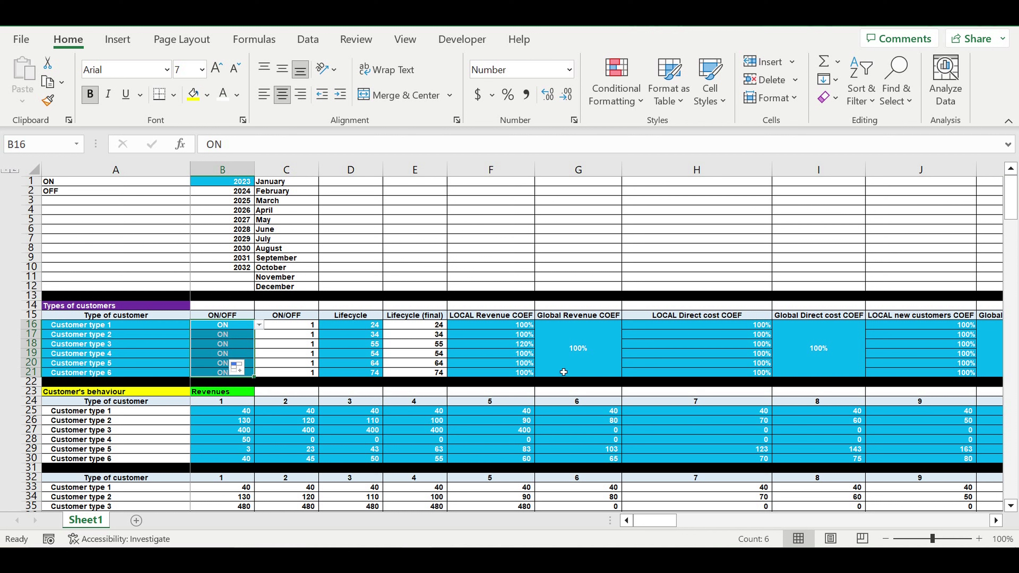
left_click_drag(564, 372, 521, 349)
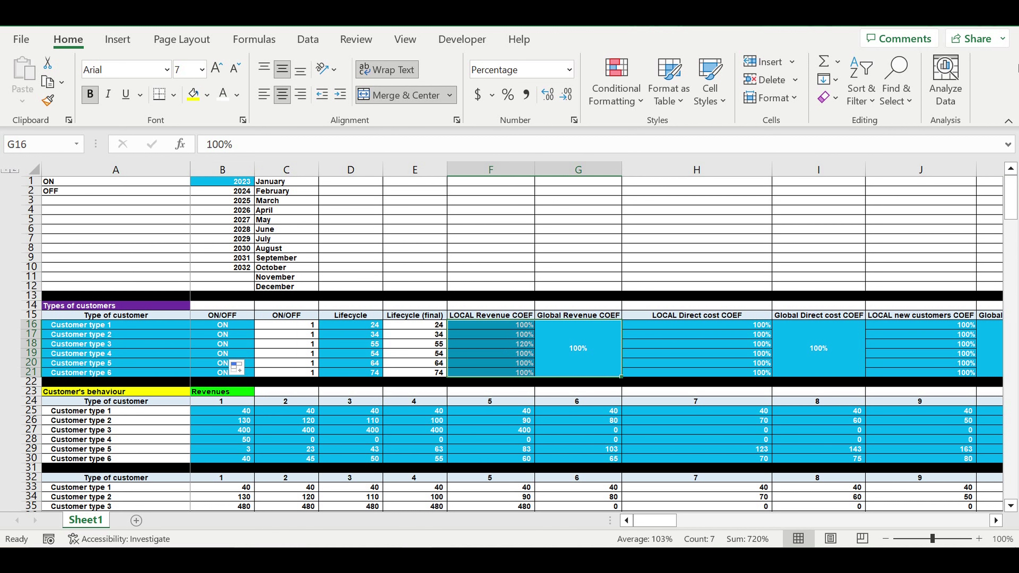
left_click_drag(1014, 206, 1012, 484)
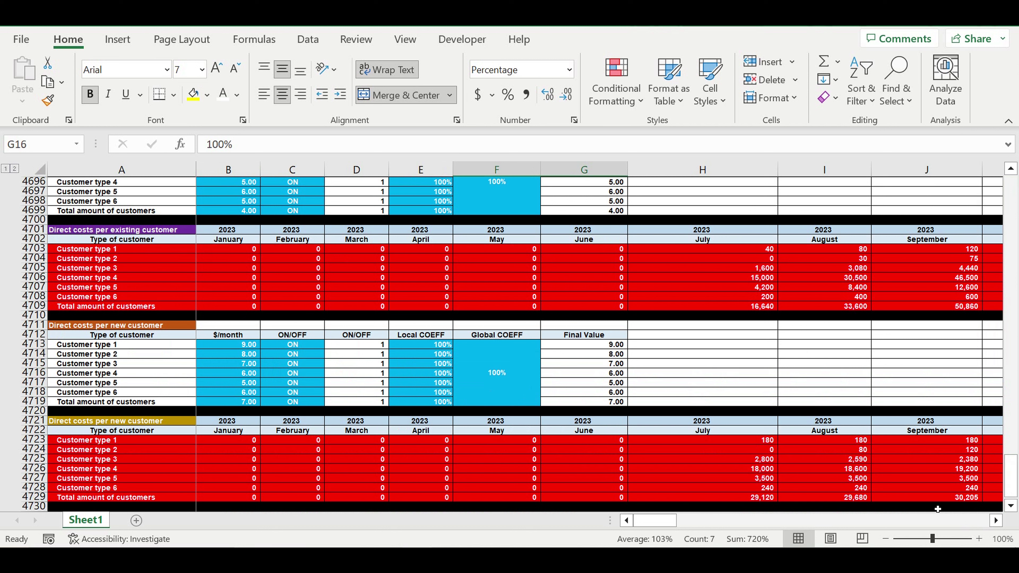